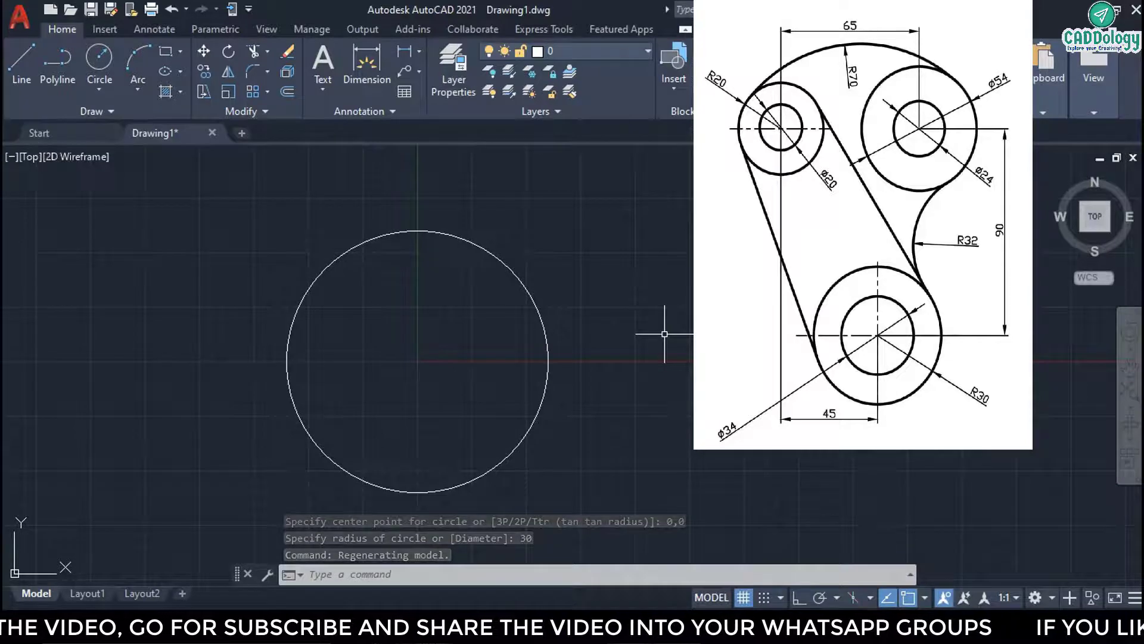
Draw a circle of diameter 34 centred at the origin 0,0, inside the existing circle.
text(c)
key(Return)
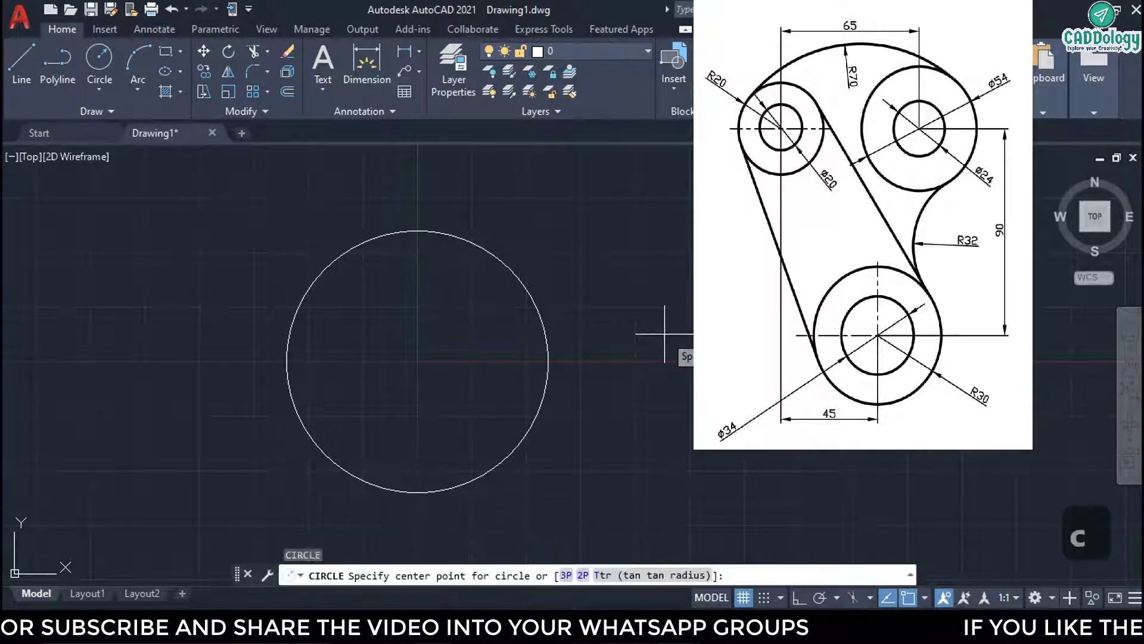
text(0,0)
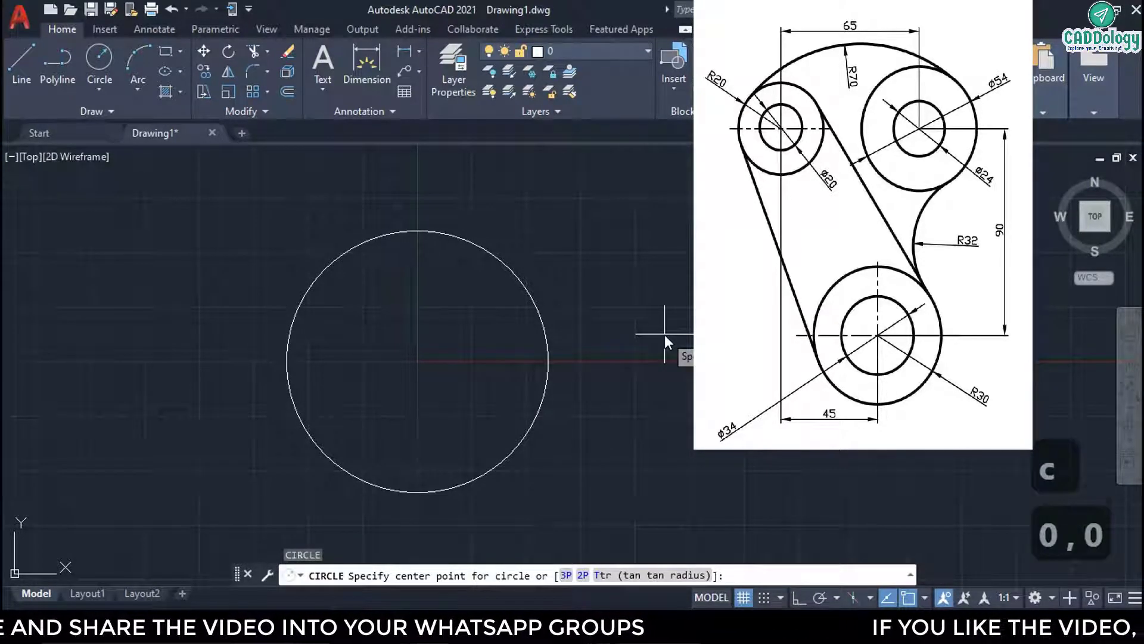
key(Return)
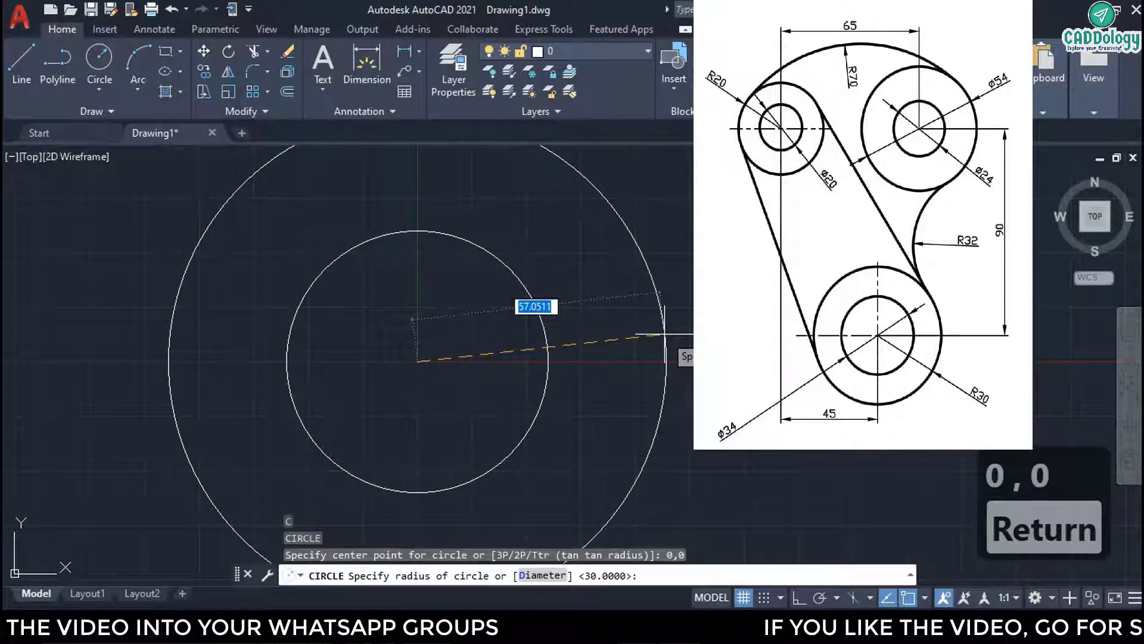
text(d)
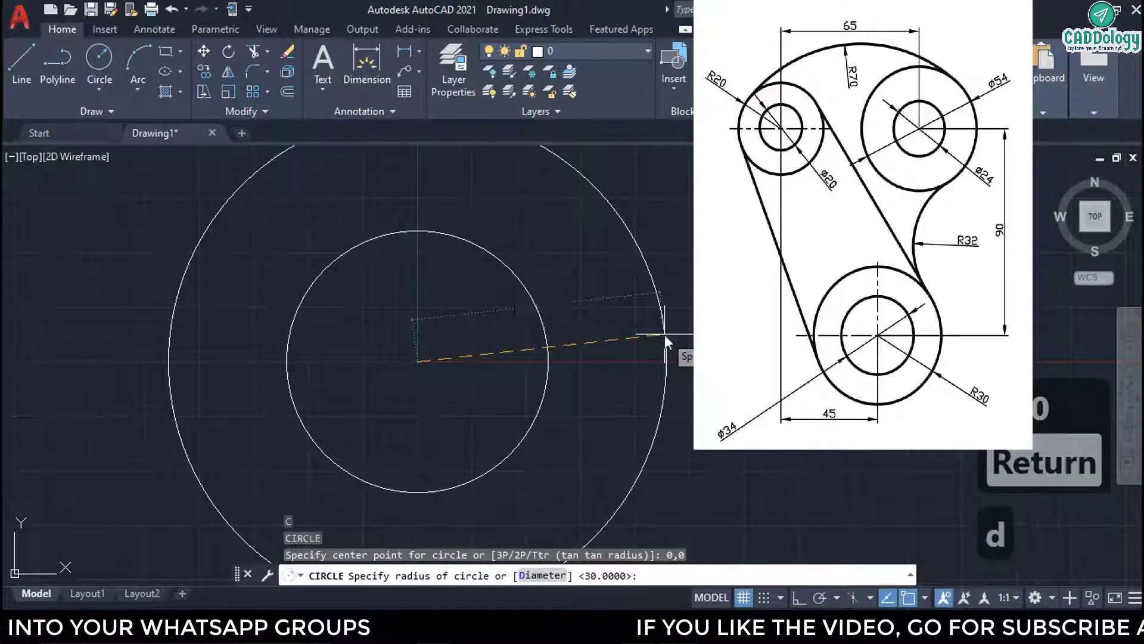
key(Return)
text(34)
key(Return)
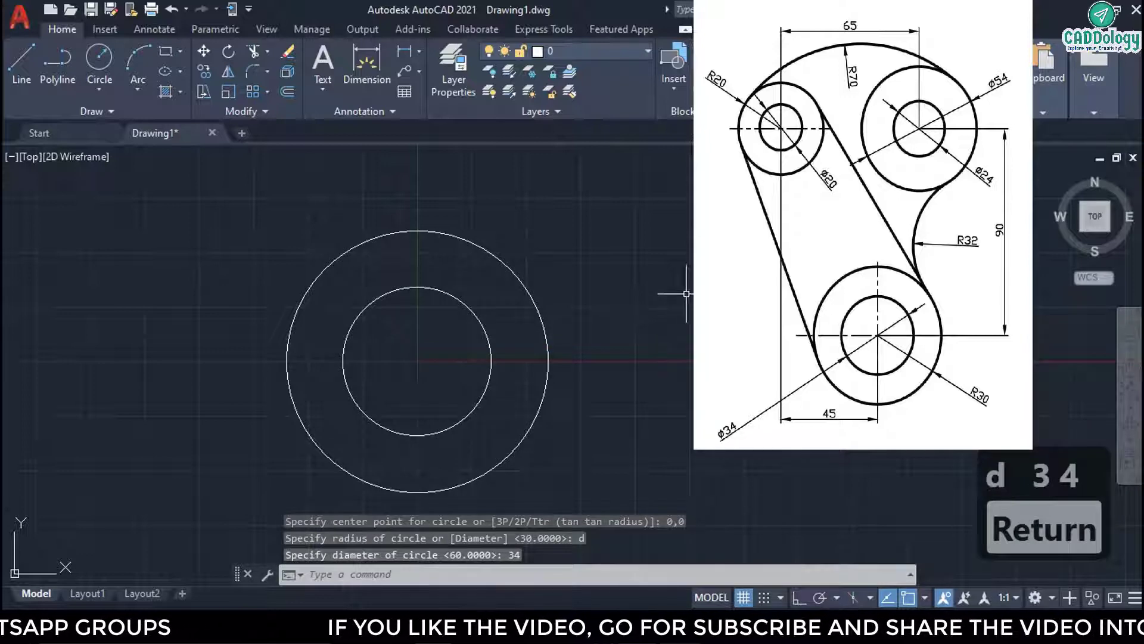
Start a line at 0,0 with Ortho on and draw its first segment 90 units straight up.
scroll(590, 364, down, 5)
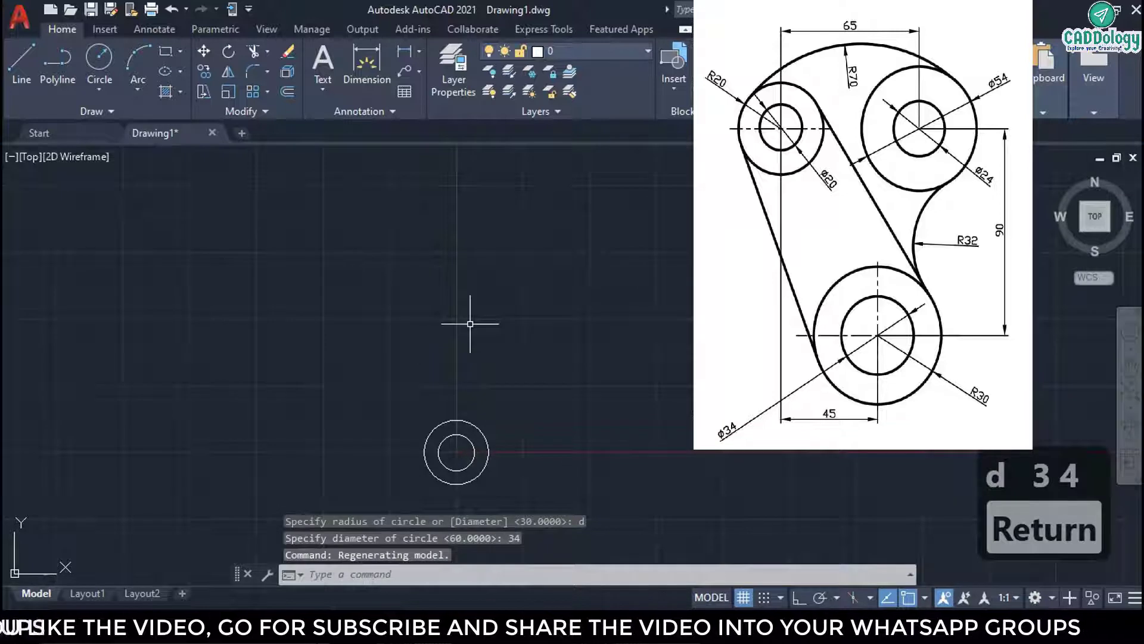
text(l)
key(Return)
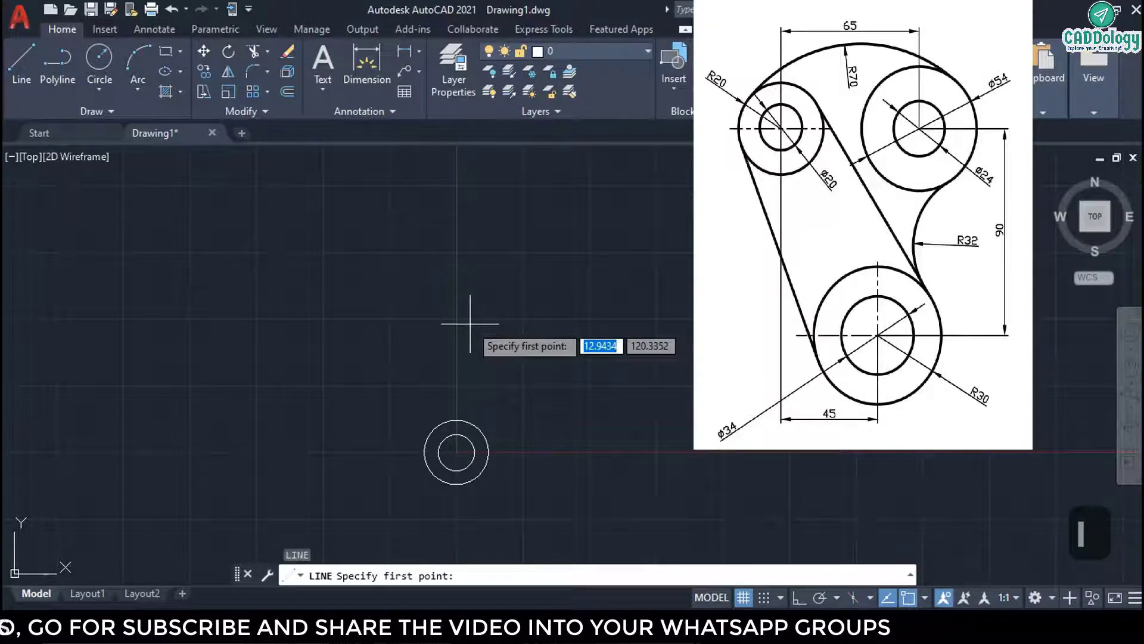
text(0,0)
key(Return)
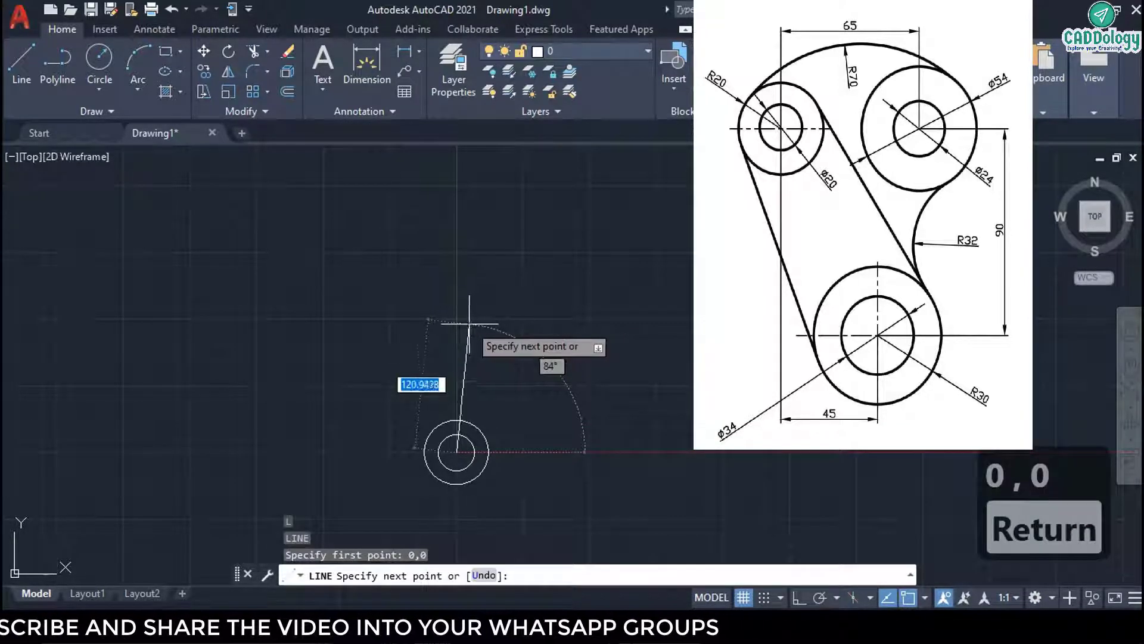
key(F8)
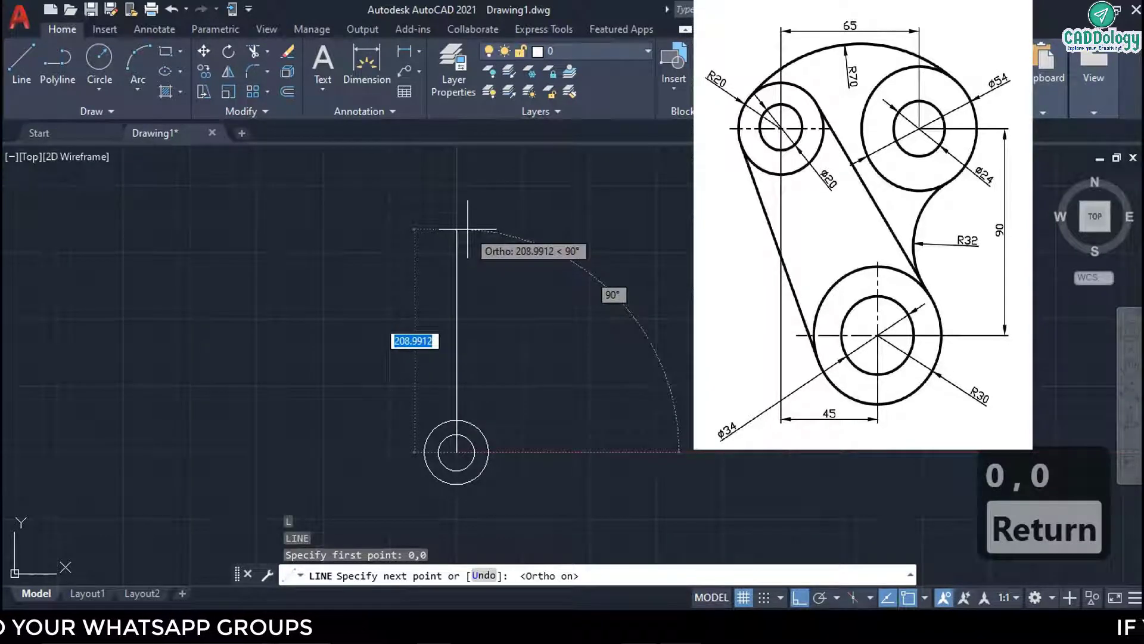
text(90)
key(Return)
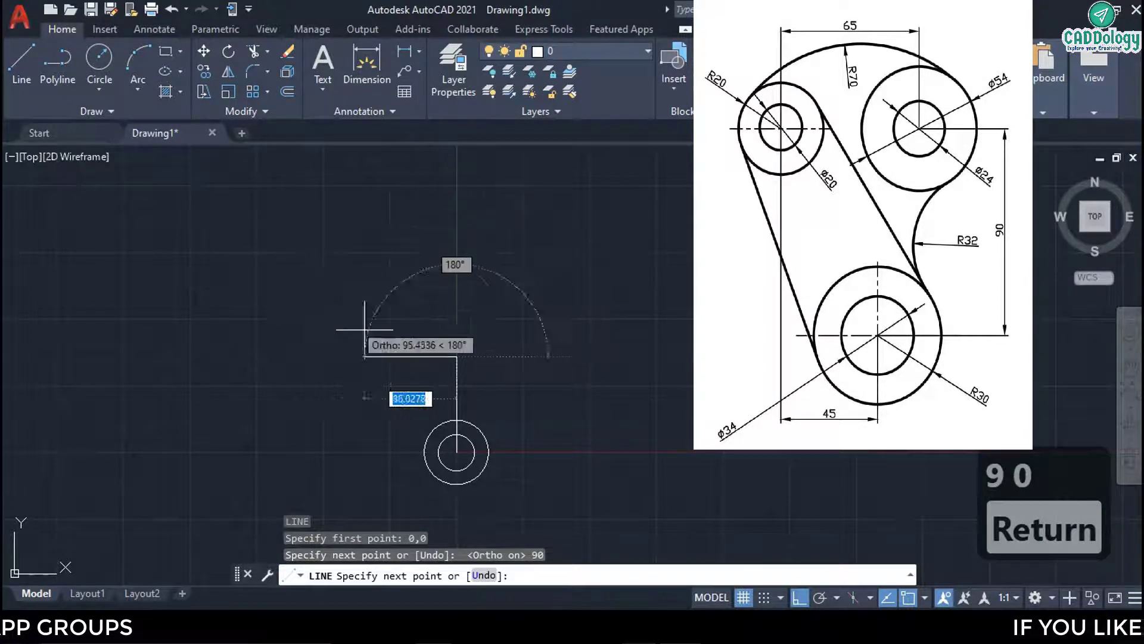
Continue the line with a 45-unit horizontal segment to the left, and end the line.
scroll(451, 379, up, 4)
middle_drag(488, 389, 506, 238)
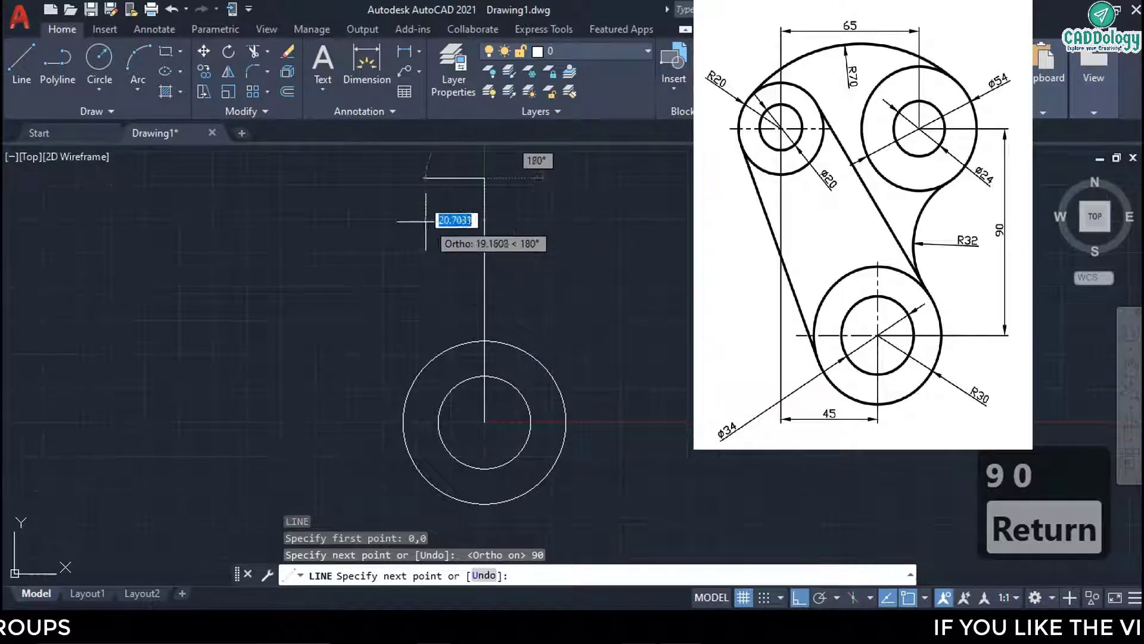
middle_drag(331, 191, 316, 216)
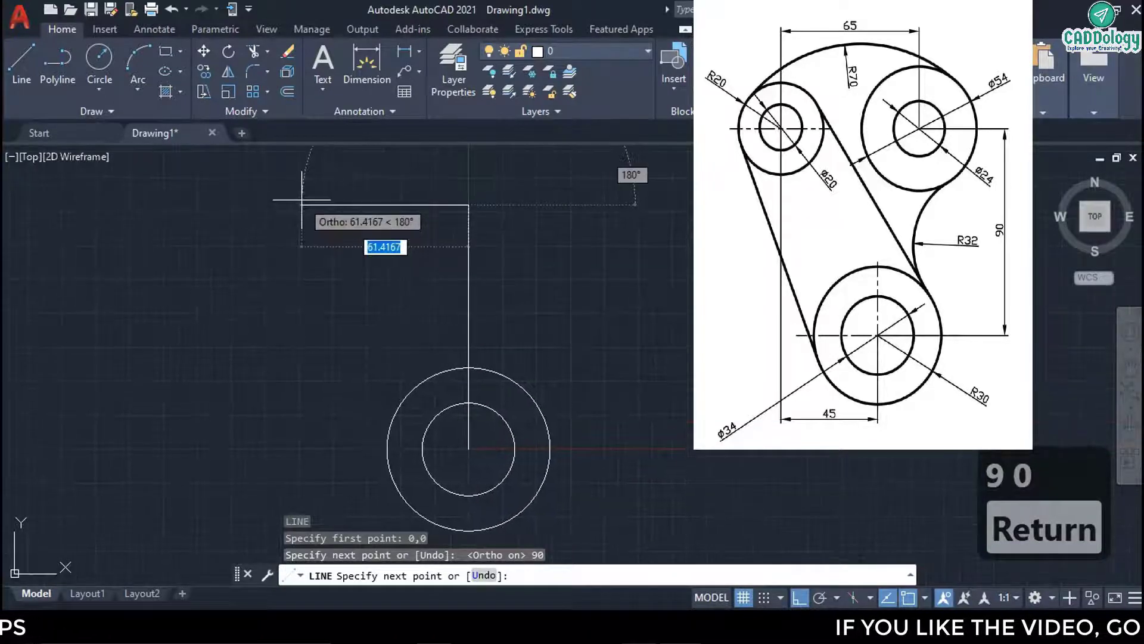
text(45)
key(Return)
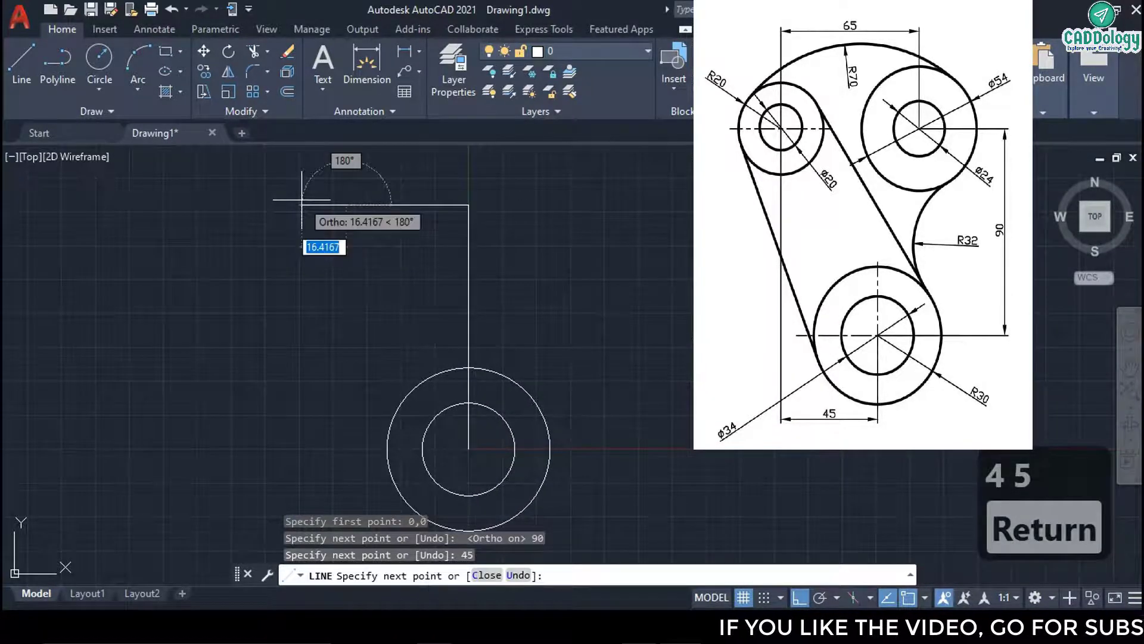
right_click(357, 267)
click(387, 266)
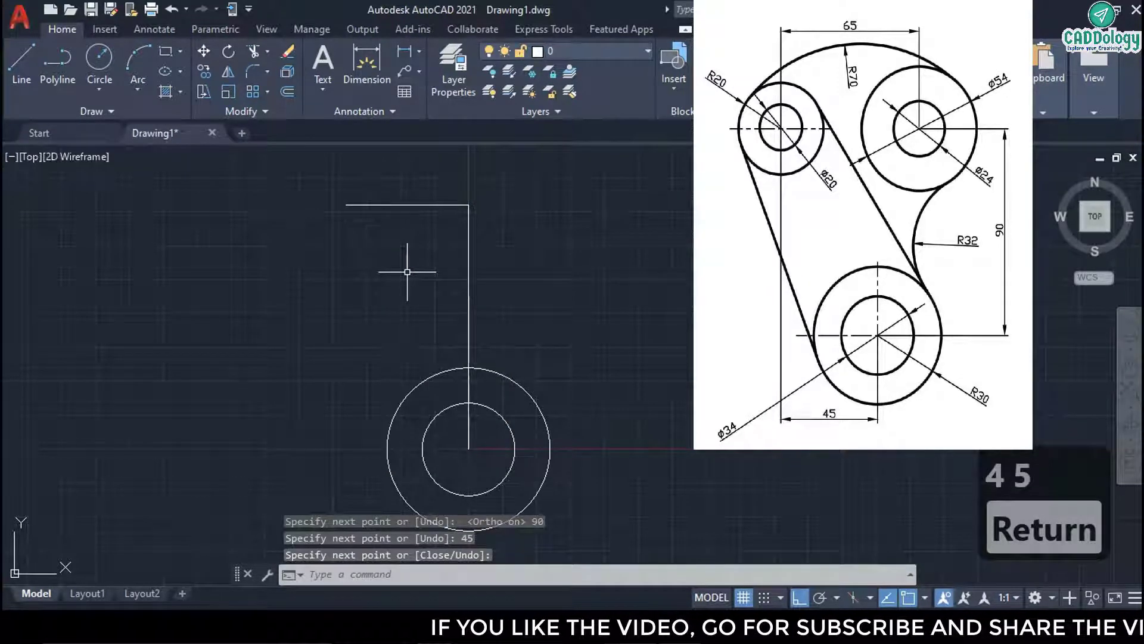
right_click(407, 272)
click(412, 283)
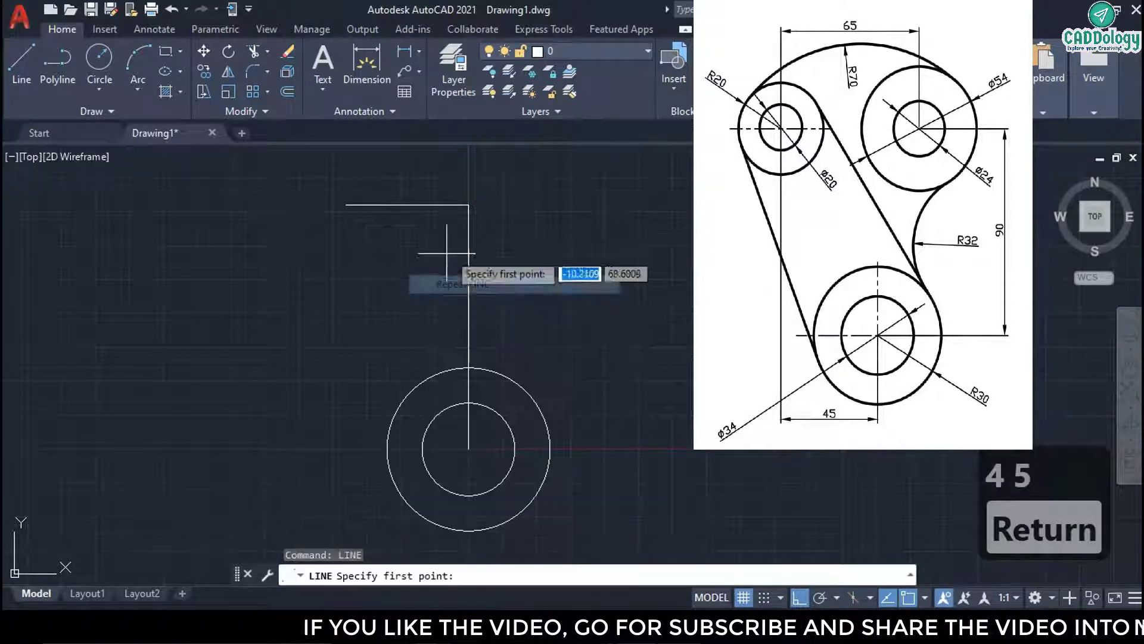
click(468, 205)
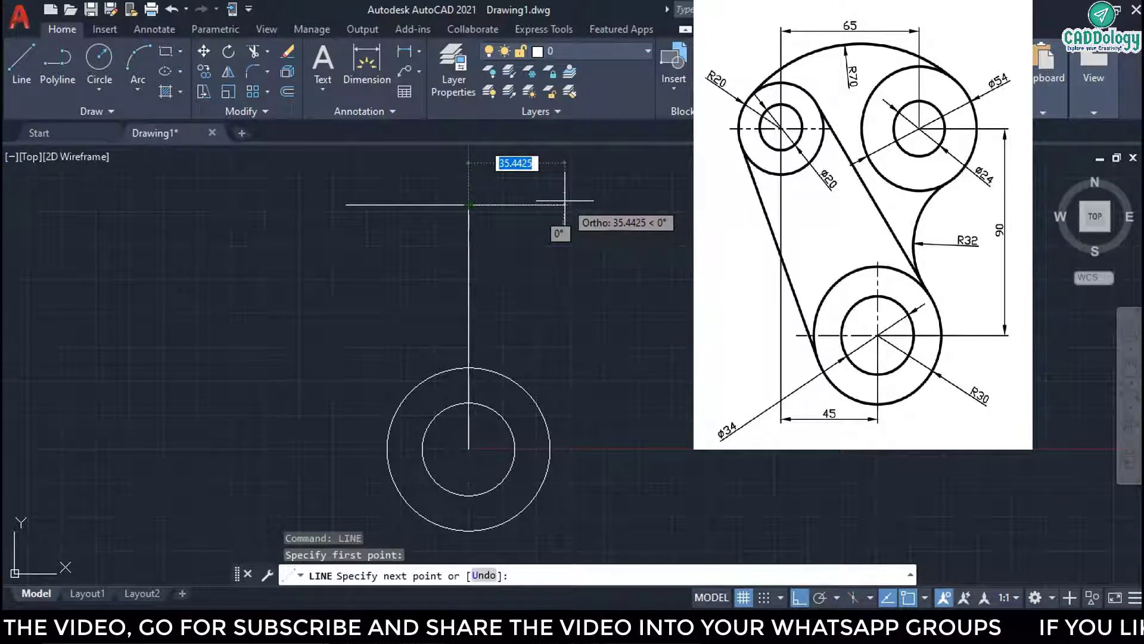
key(Escape)
key(Escape)
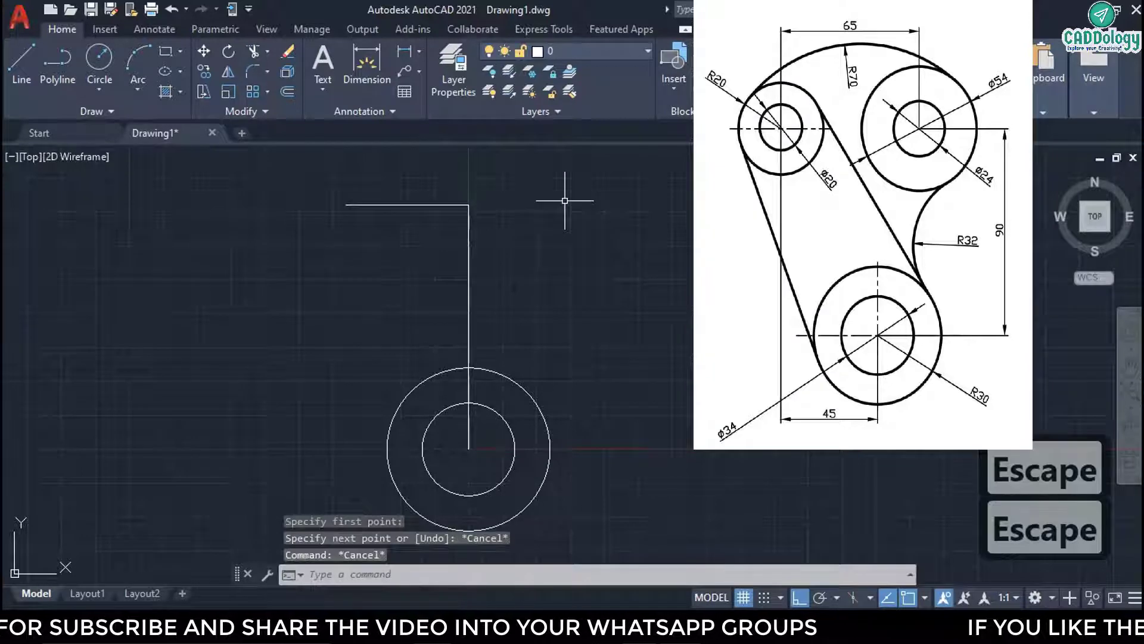
Draw a horizontal line 65 units to the right from the left end of the 45-unit segment.
right_click(325, 246)
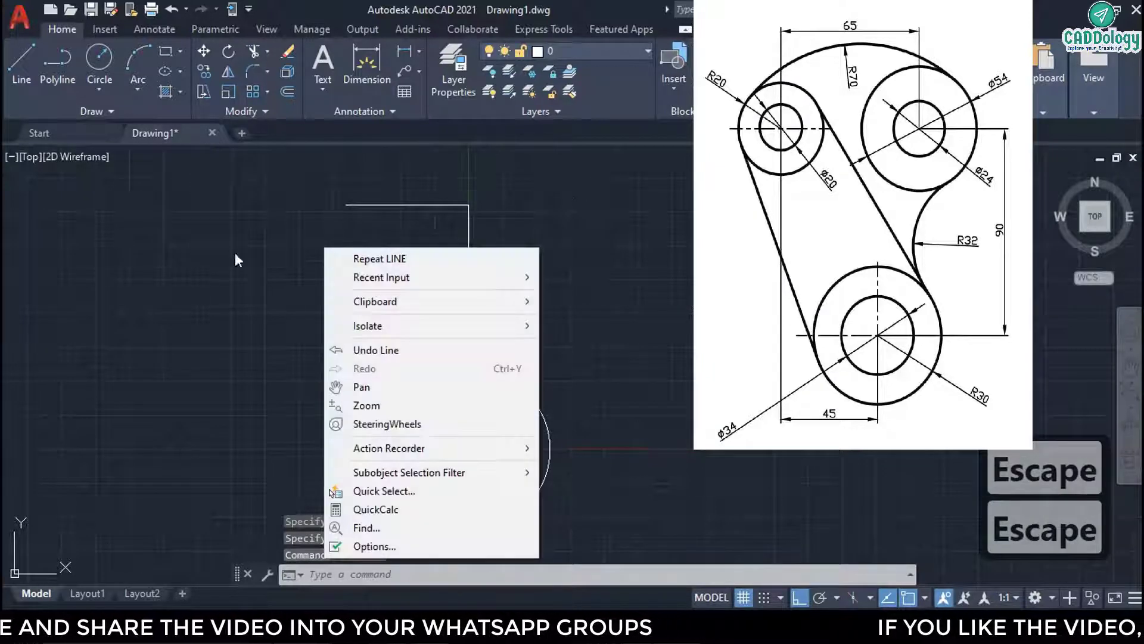
click(162, 253)
key(Return)
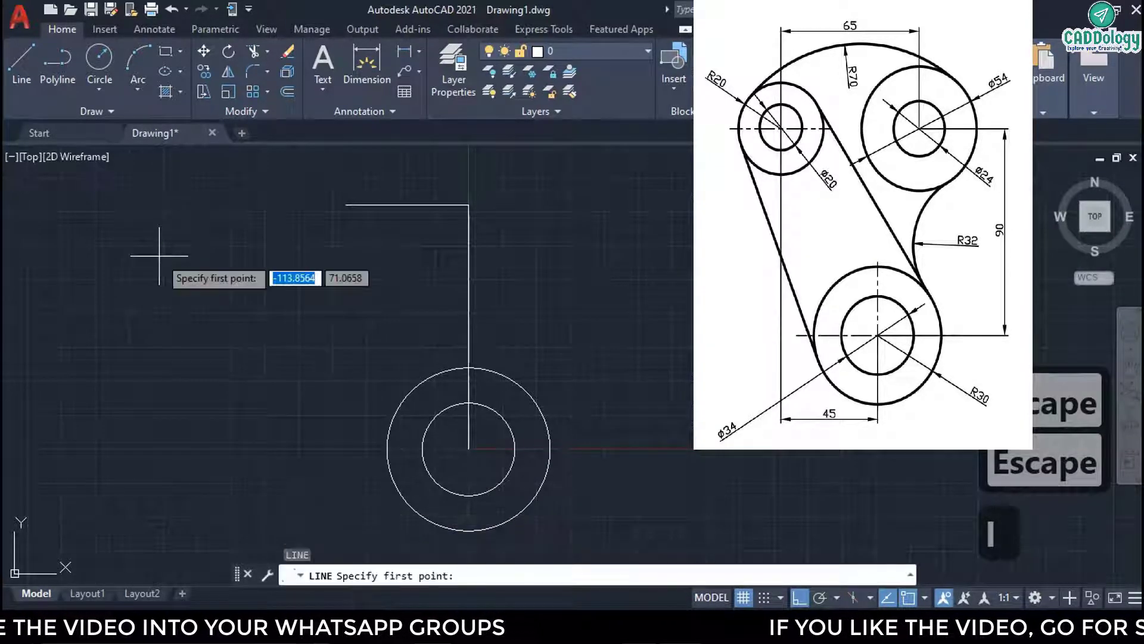
click(346, 205)
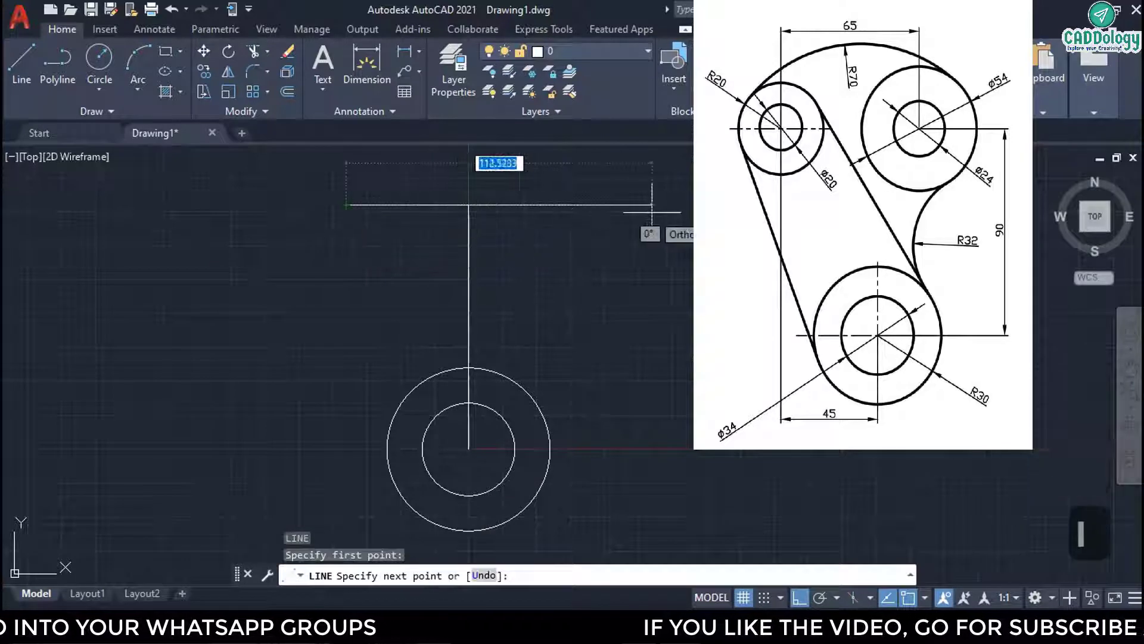
text(65)
key(Return)
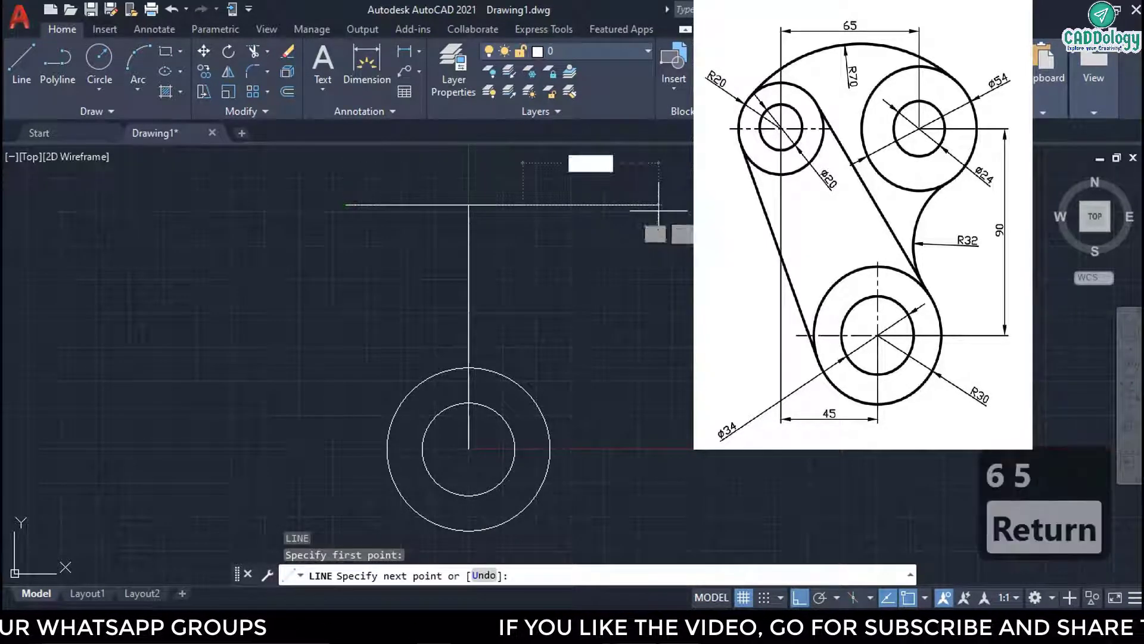
right_click(563, 259)
click(577, 263)
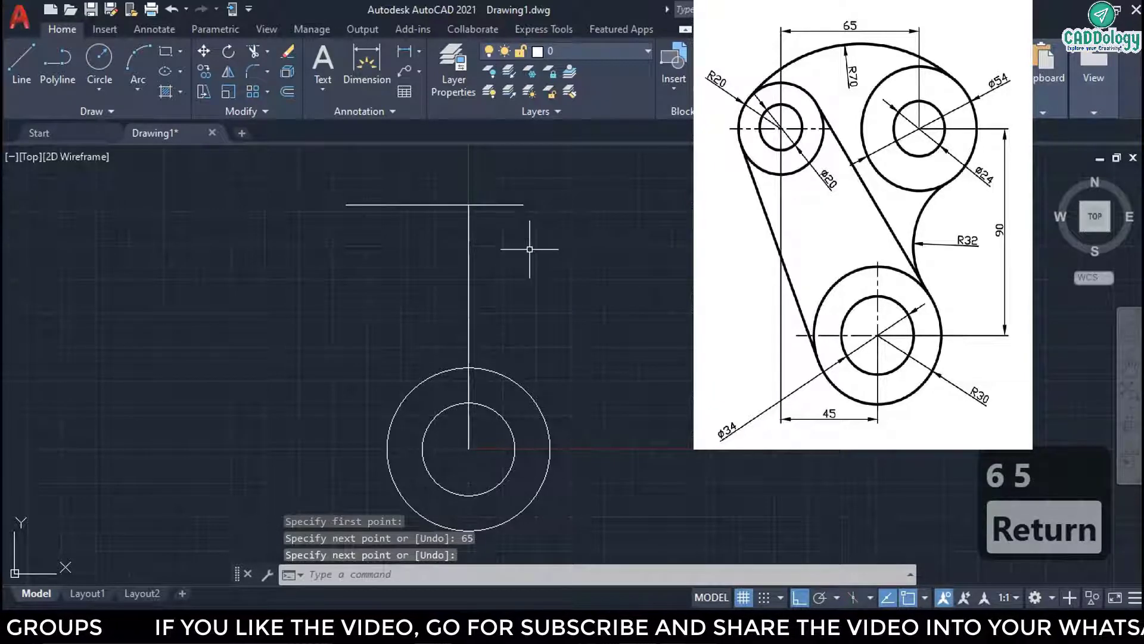
Draw a circle of radius 20 centred on the left end of the horizontal line.
text(c)
key(space)
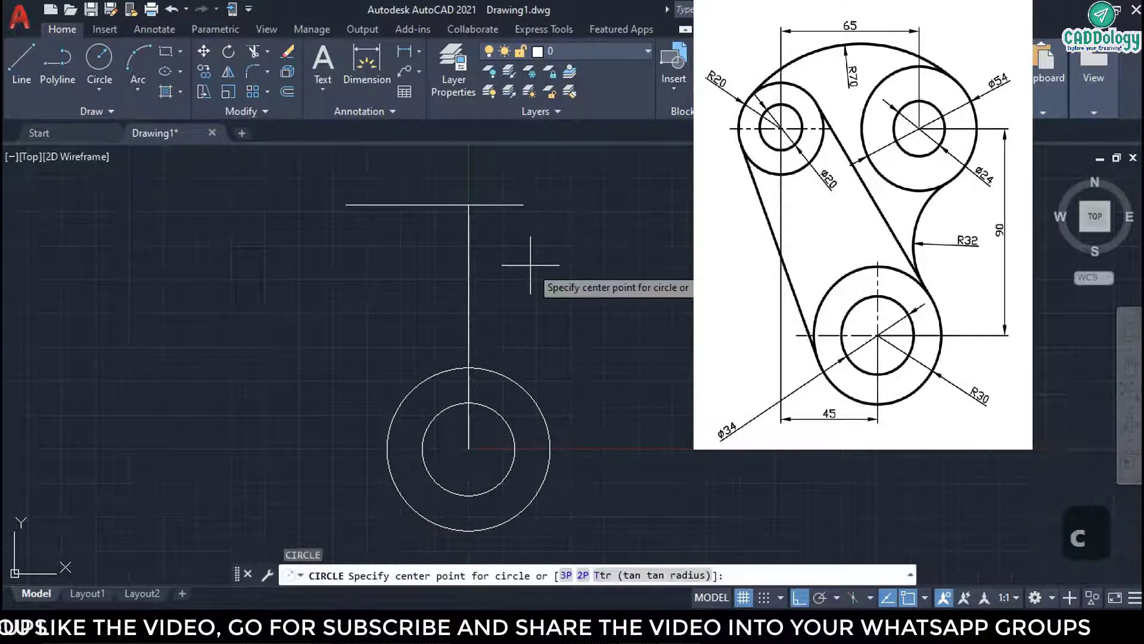
click(347, 206)
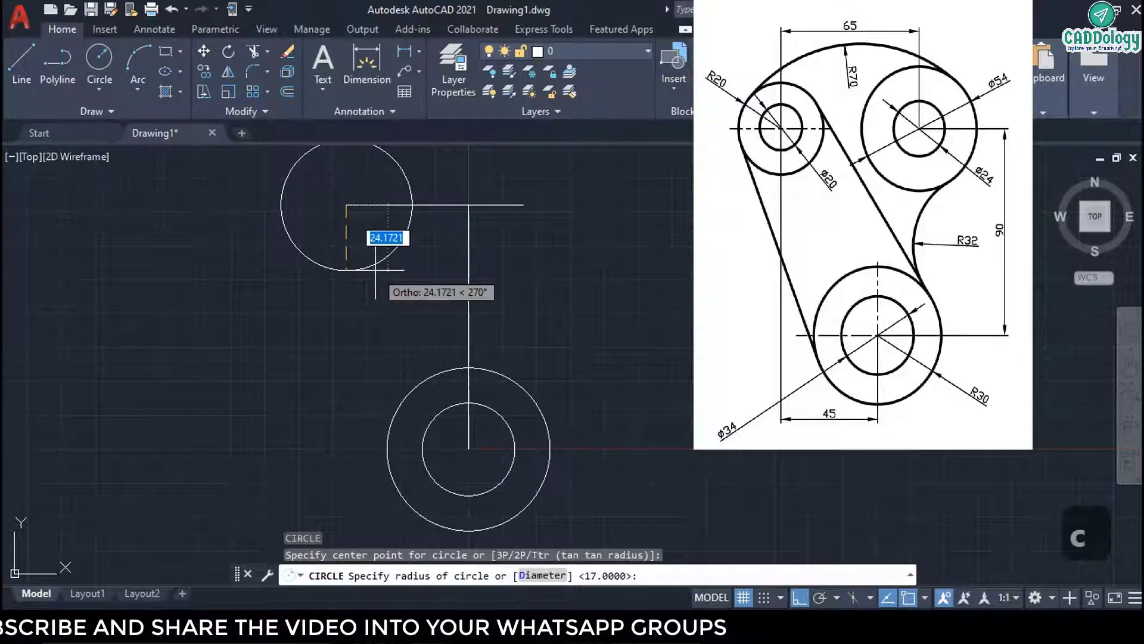
text(20)
key(Return)
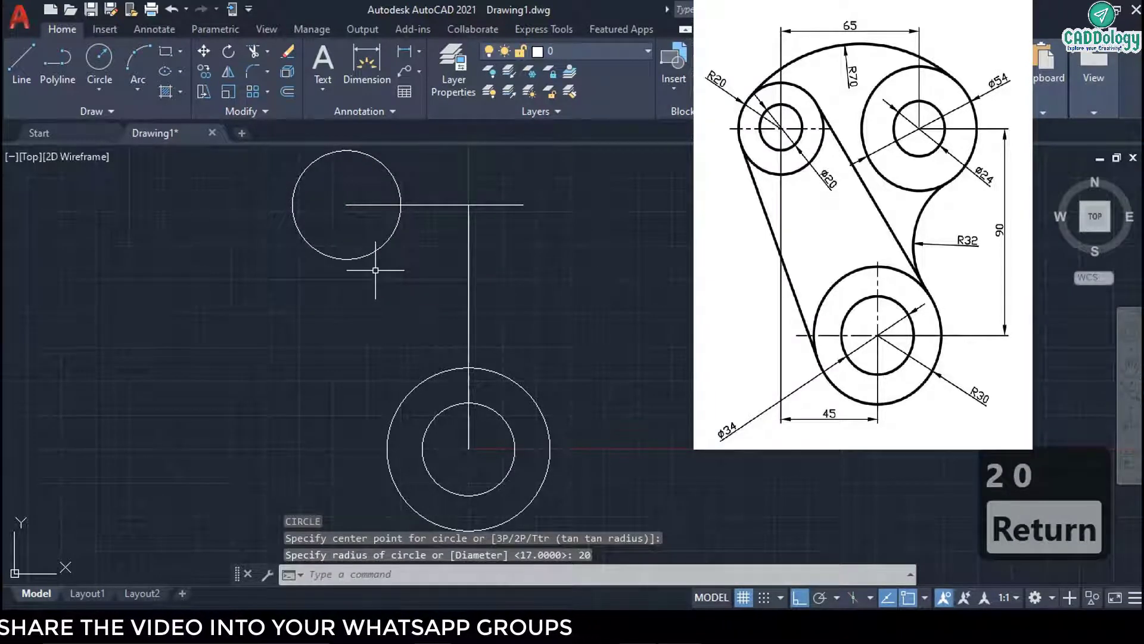
Draw a concentric circle of diameter 20 inside the upper-left radius 20 circle.
text(c)
key(space)
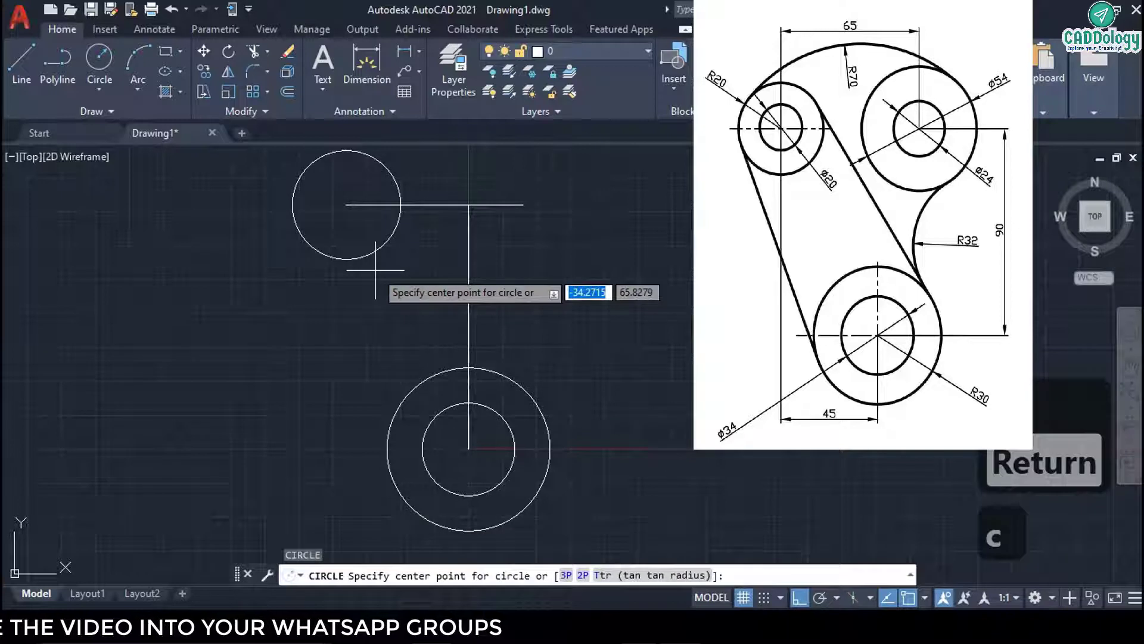
click(340, 209)
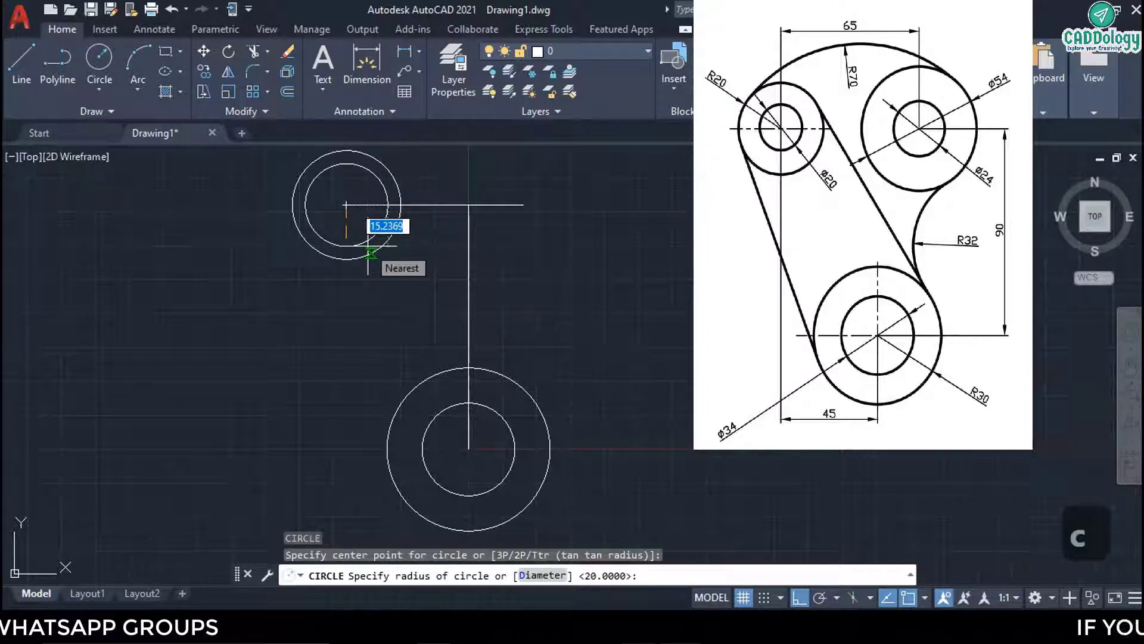
text(d)
key(space)
text(20)
key(Return)
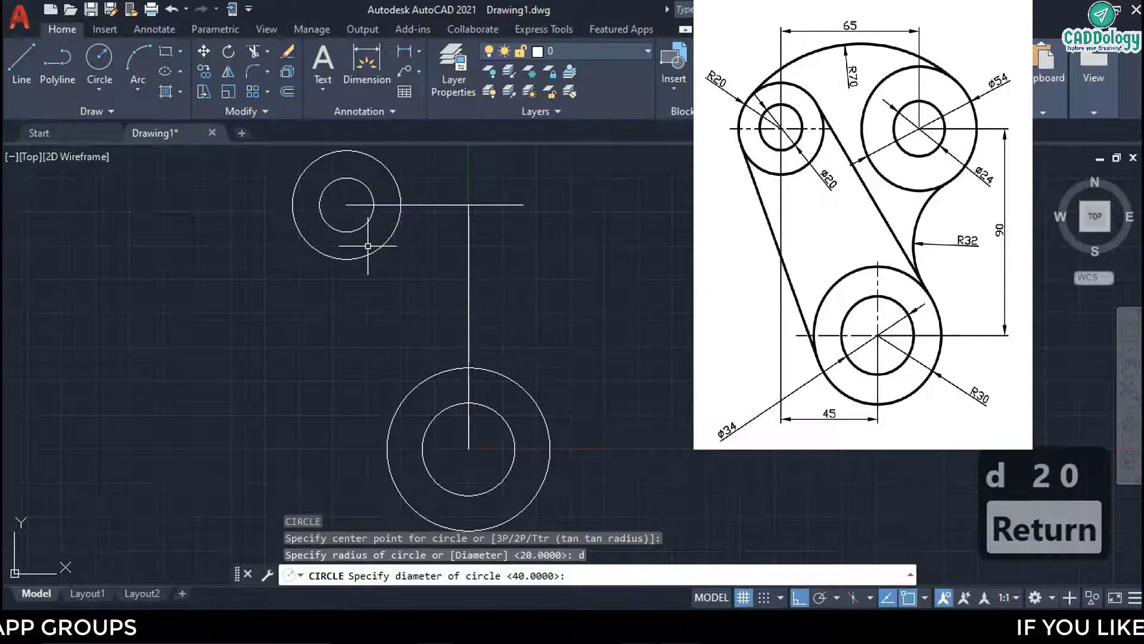
Draw a circle of diameter 54 centred on the right end of the horizontal line.
middle_drag(453, 245, 378, 273)
middle_drag(548, 267, 528, 267)
text(c)
key(space)
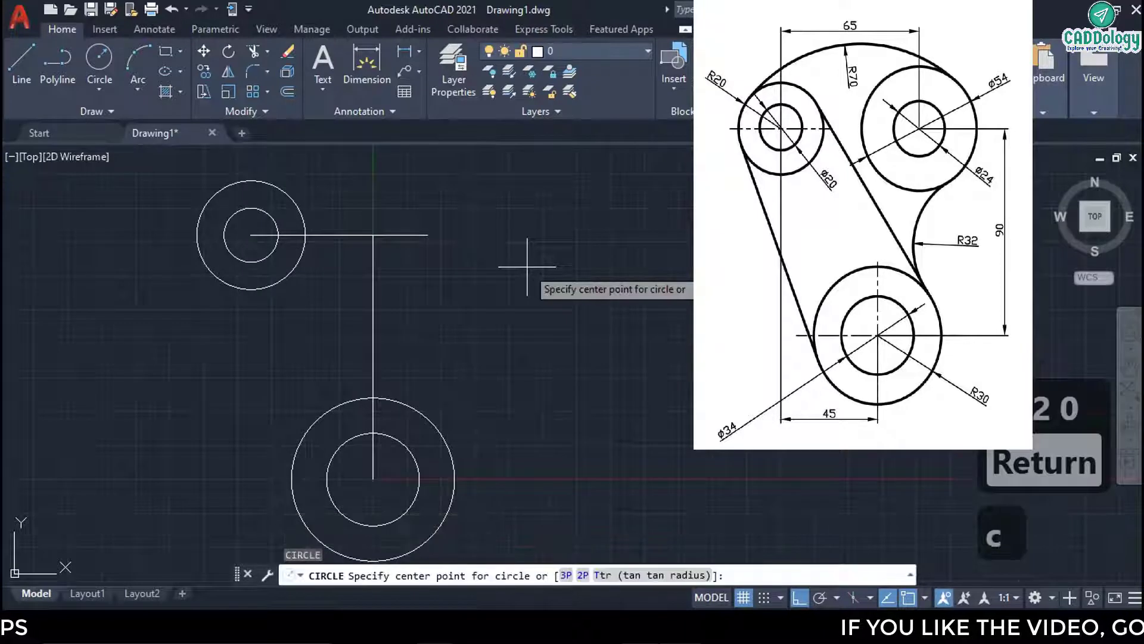
click(427, 236)
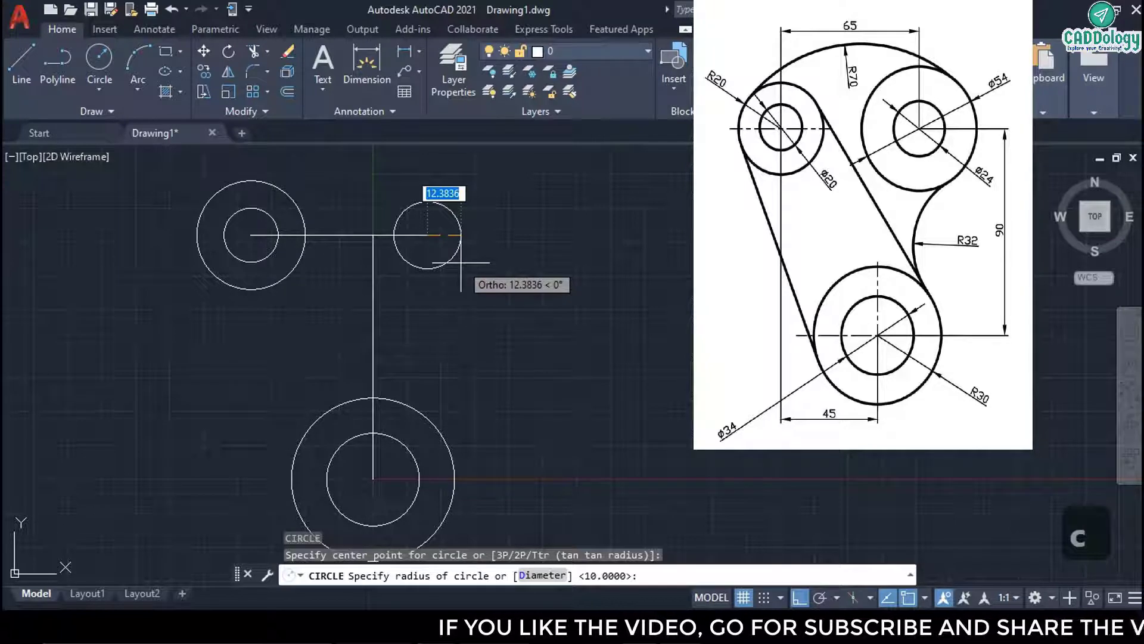
text(d)
key(space)
text(54)
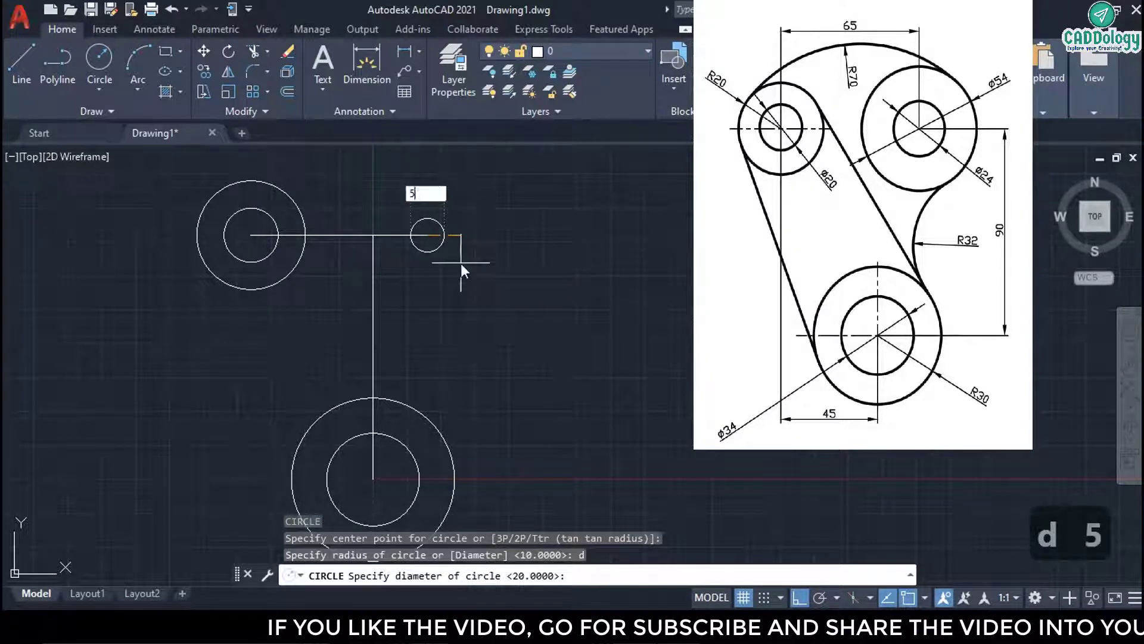
key(Return)
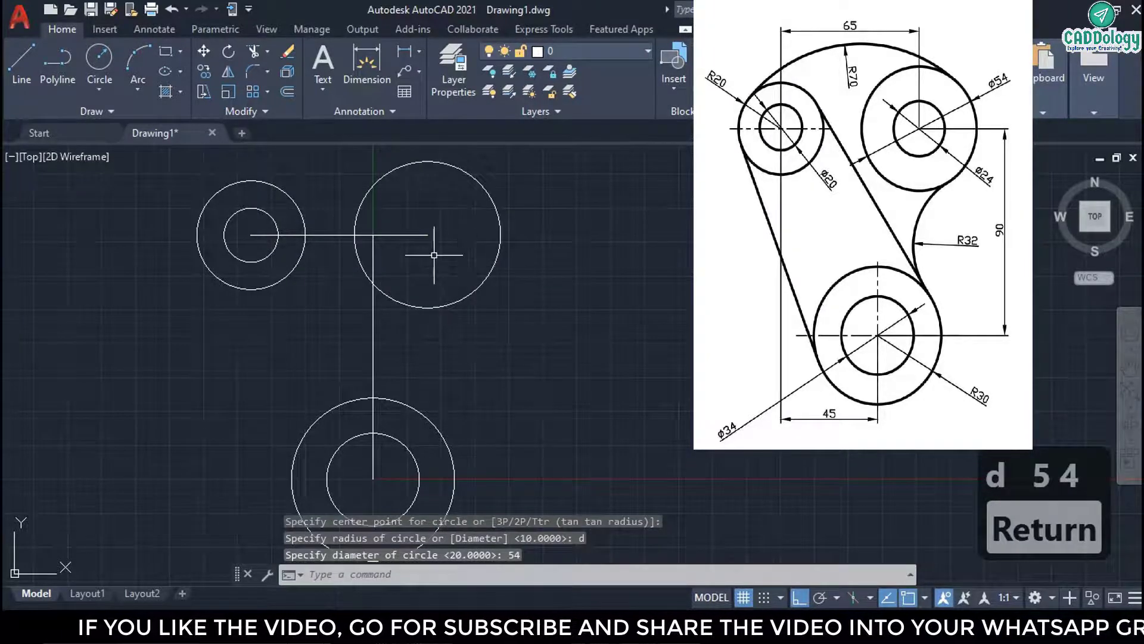
Draw a concentric circle of diameter 24 inside the diameter 54 circle.
text(c)
key(space)
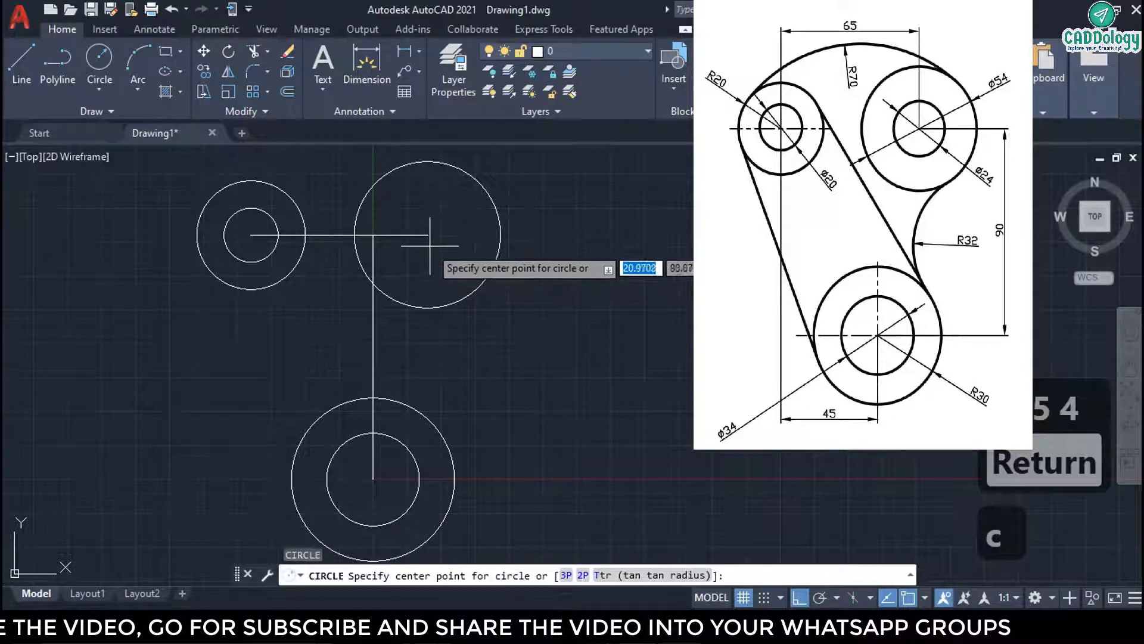
click(428, 235)
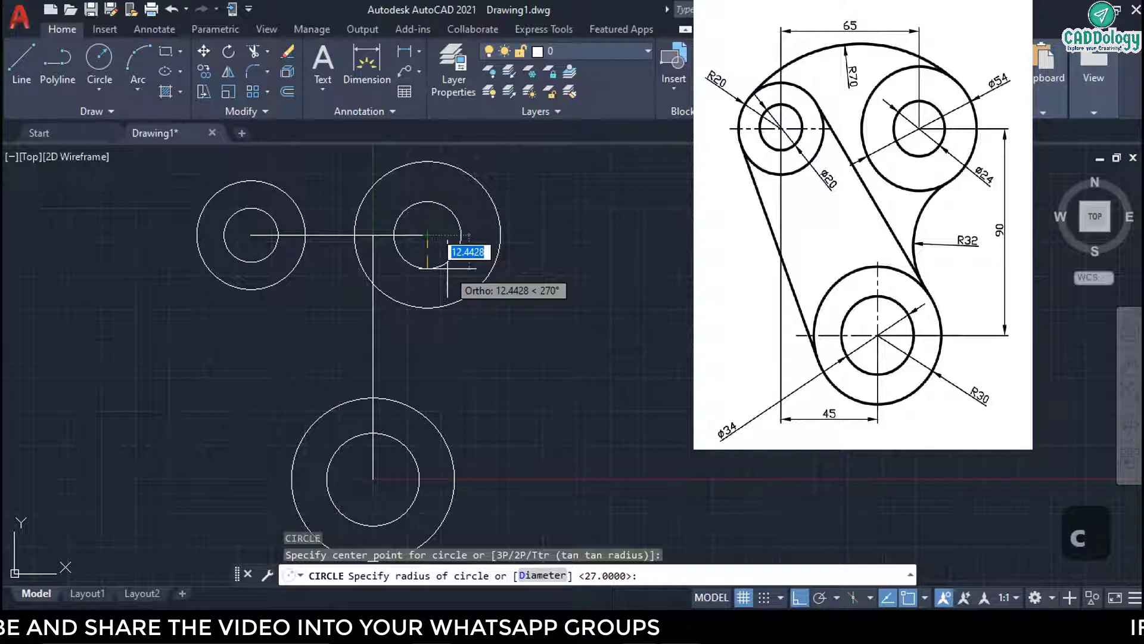
text(d)
key(space)
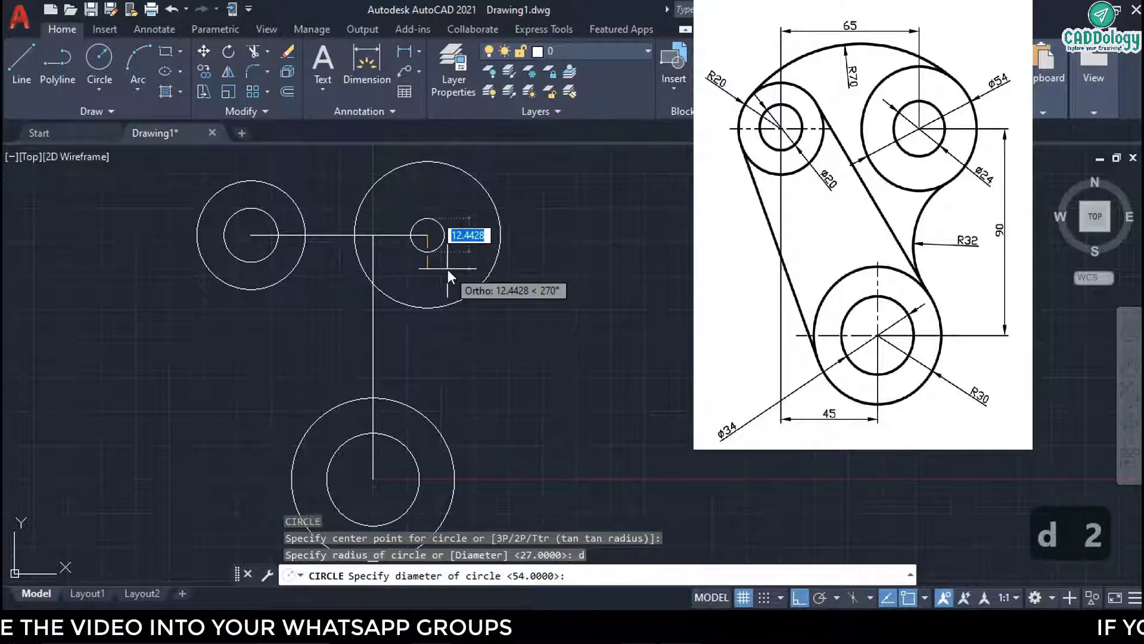
text(24)
key(Return)
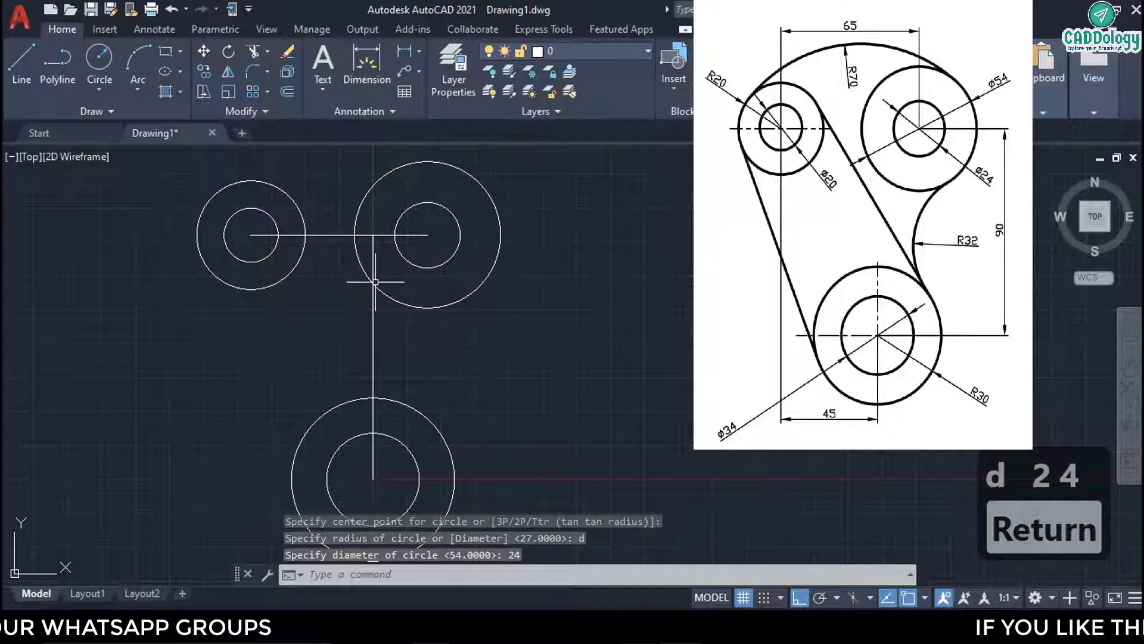
Draw a line tangent to the outer left sides of the upper-left radius 20 circle and the lower radius 30 circle.
key(l)
key(Return)
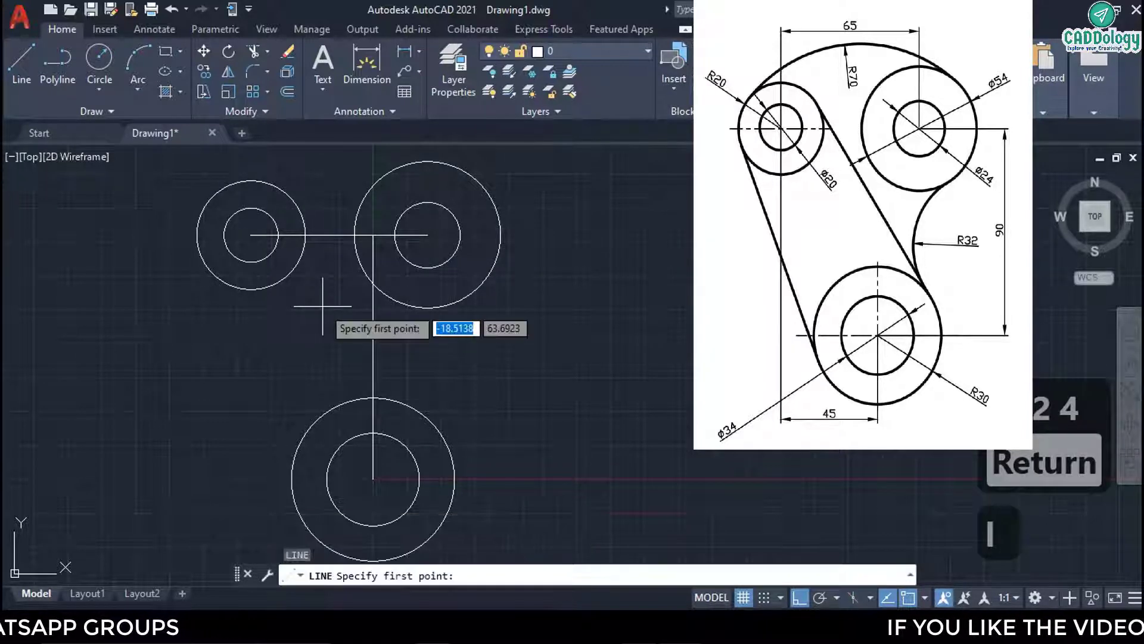
text(tan)
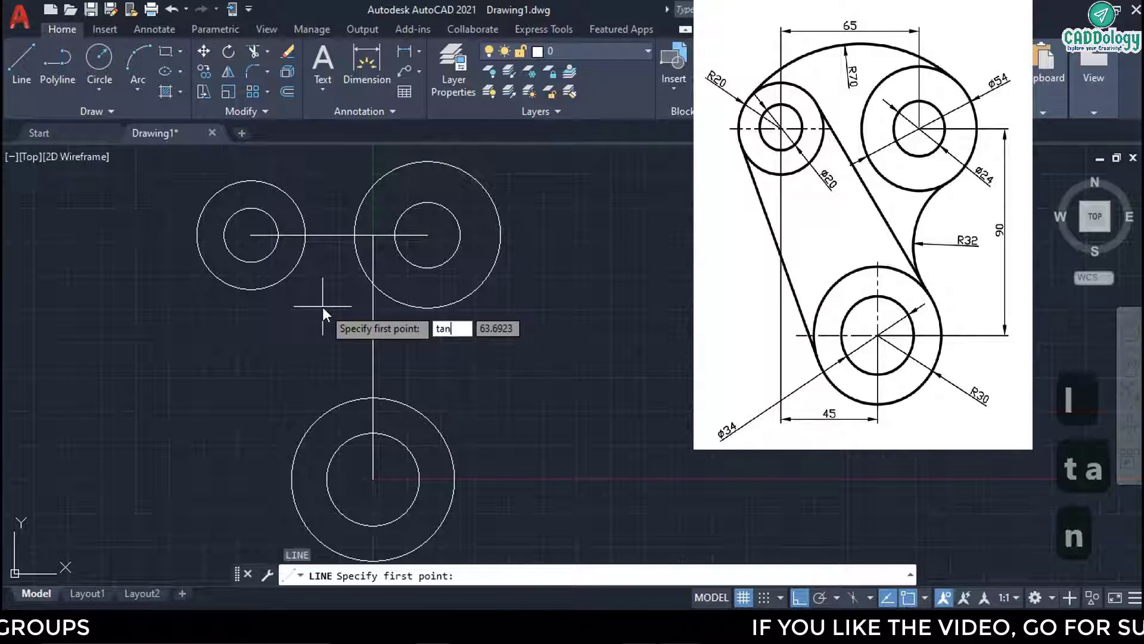
key(Return)
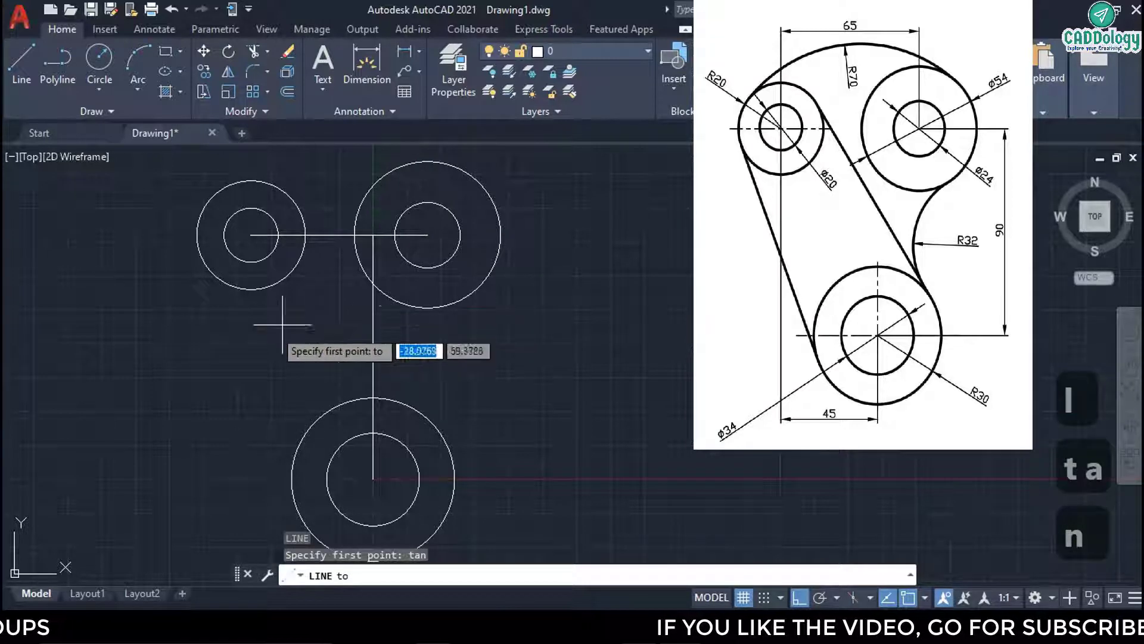
click(207, 273)
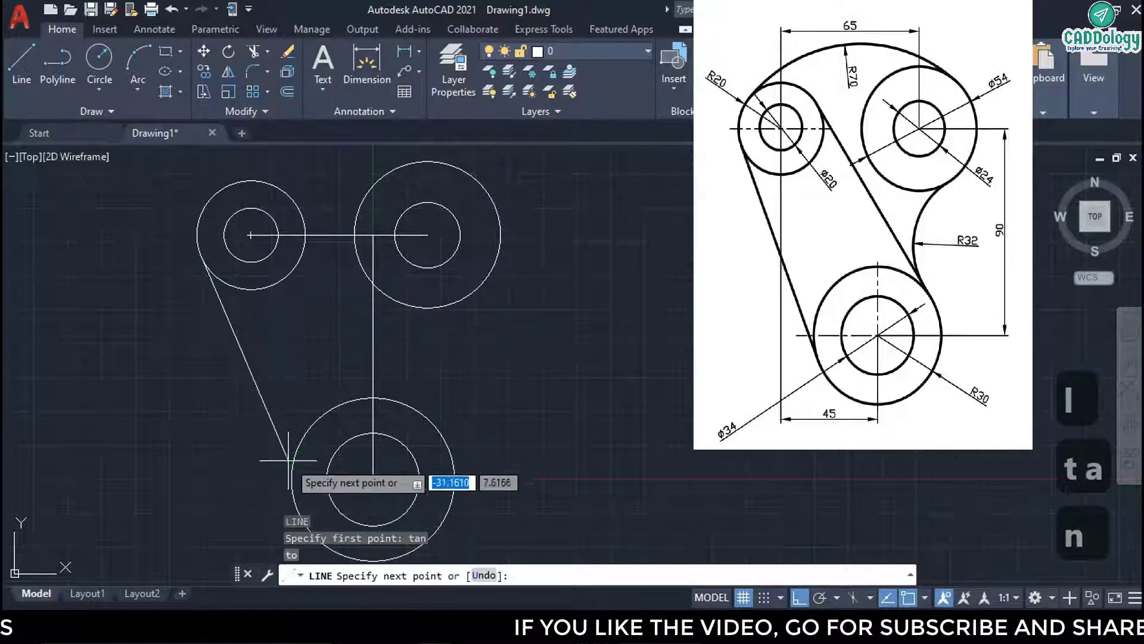
text(ta)
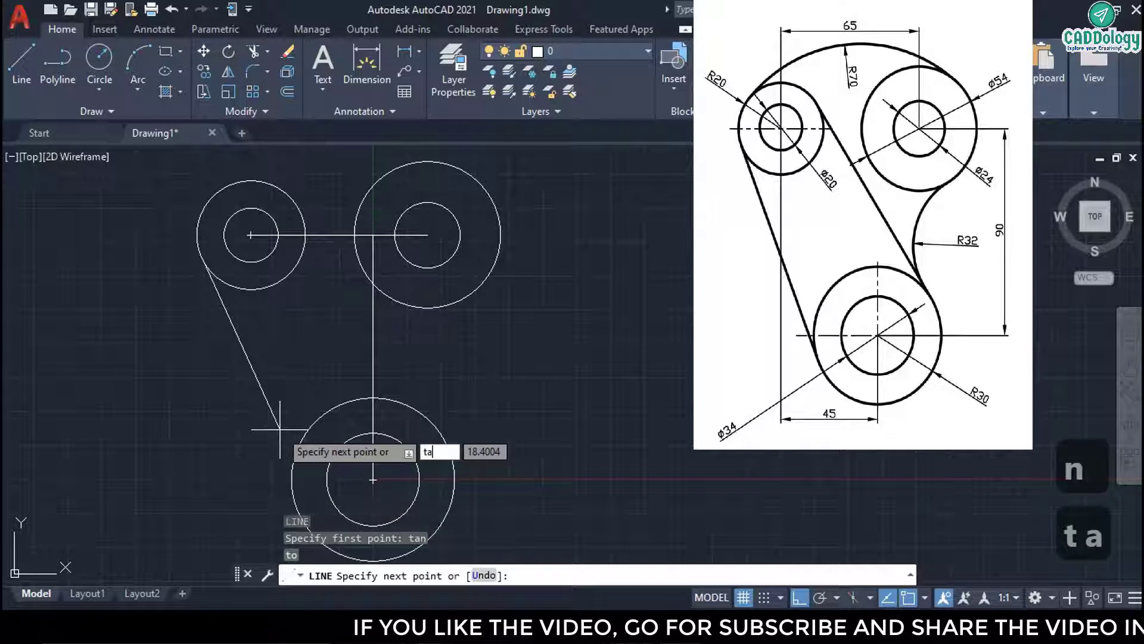
text(n)
key(Return)
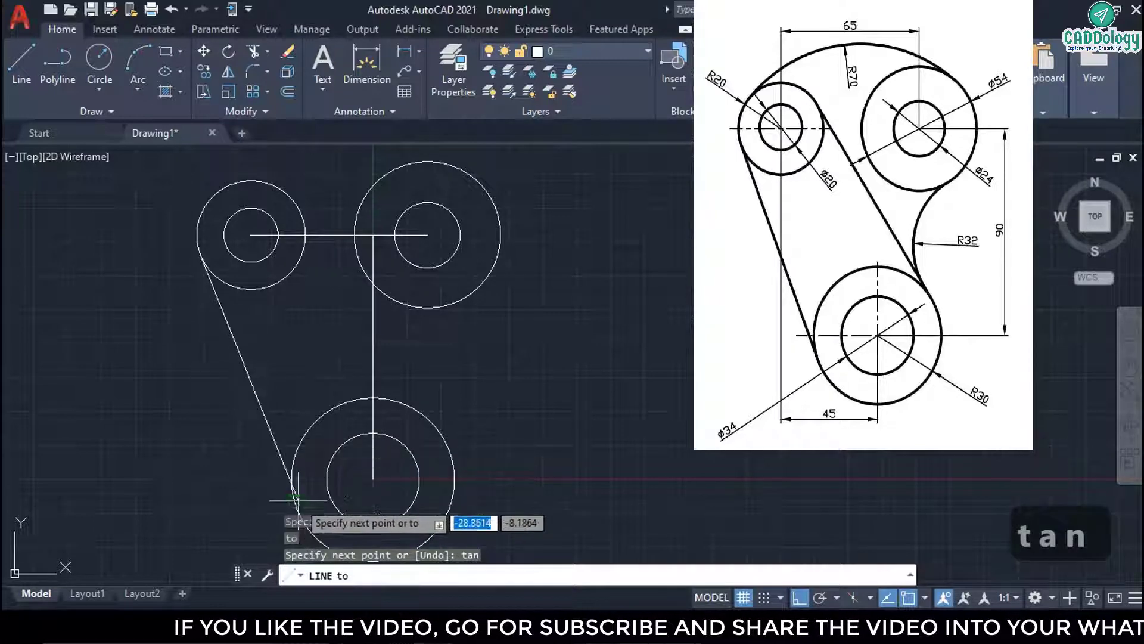
click(293, 463)
right_click(293, 367)
click(329, 381)
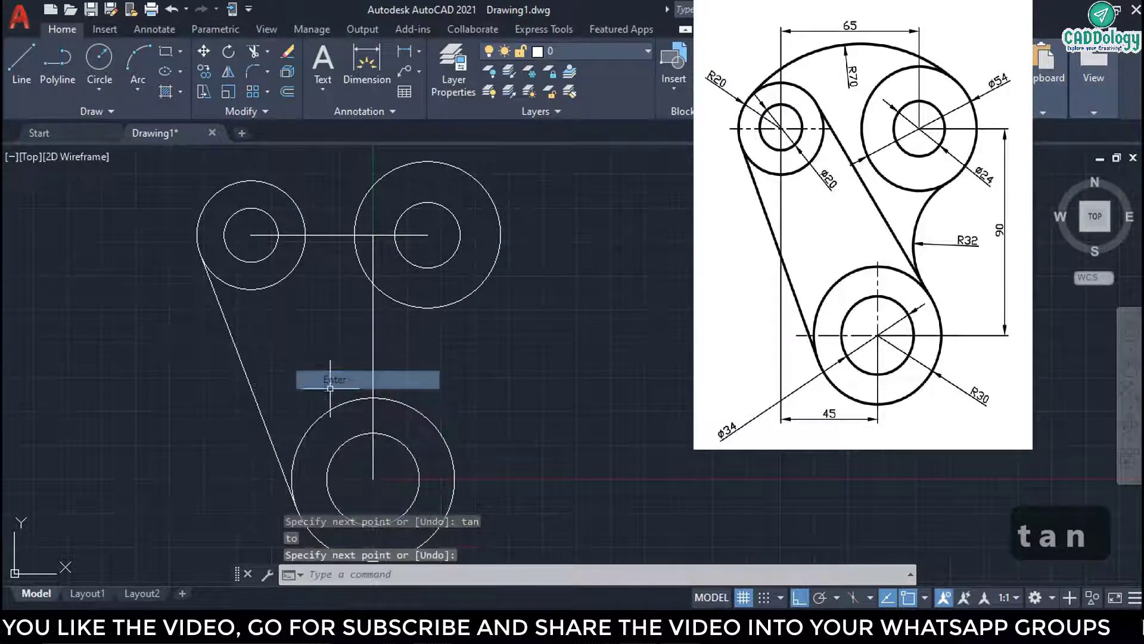
Draw a second line tangent to the right sides of the upper-left radius 20 circle and the lower radius 30 circle.
middle_drag(436, 426, 378, 408)
text(l)
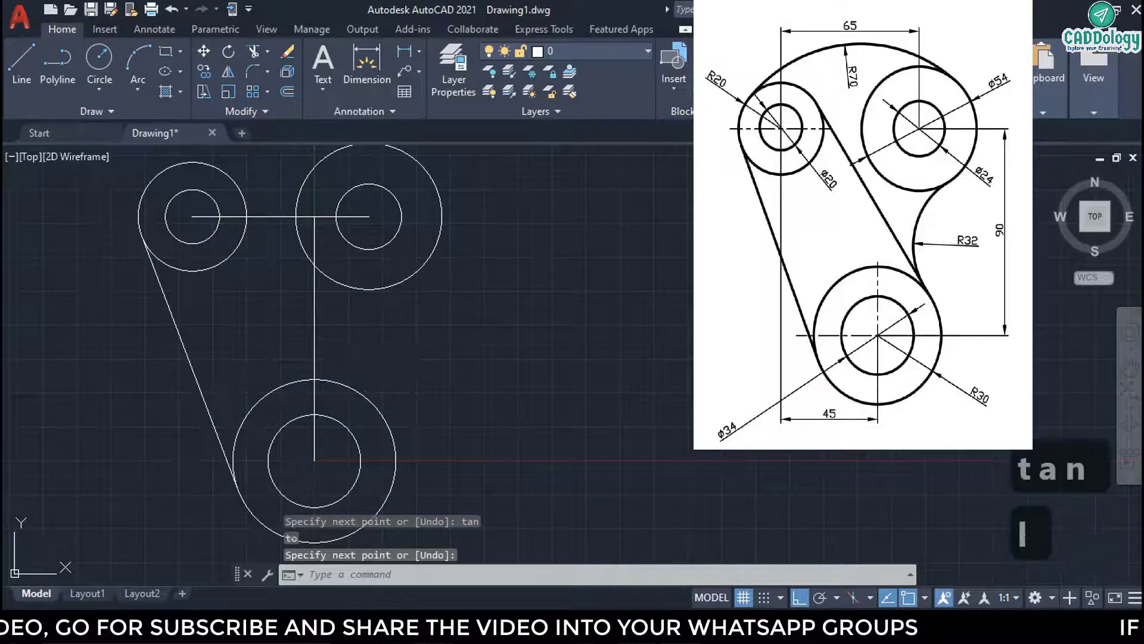
key(space)
text(tan)
key(space)
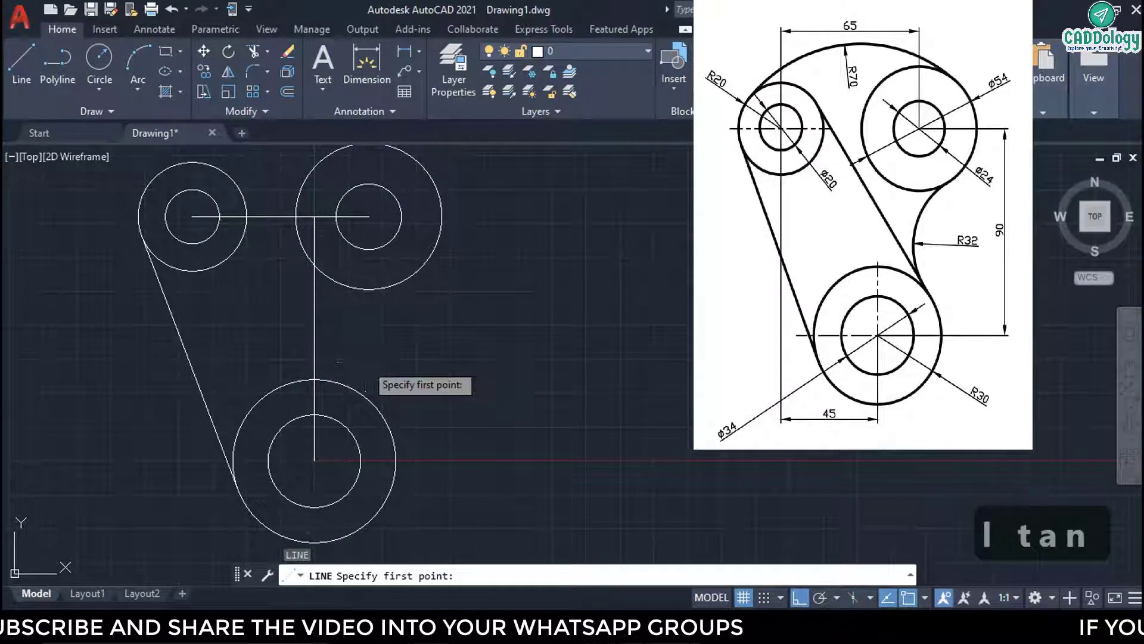
click(247, 190)
text(tan)
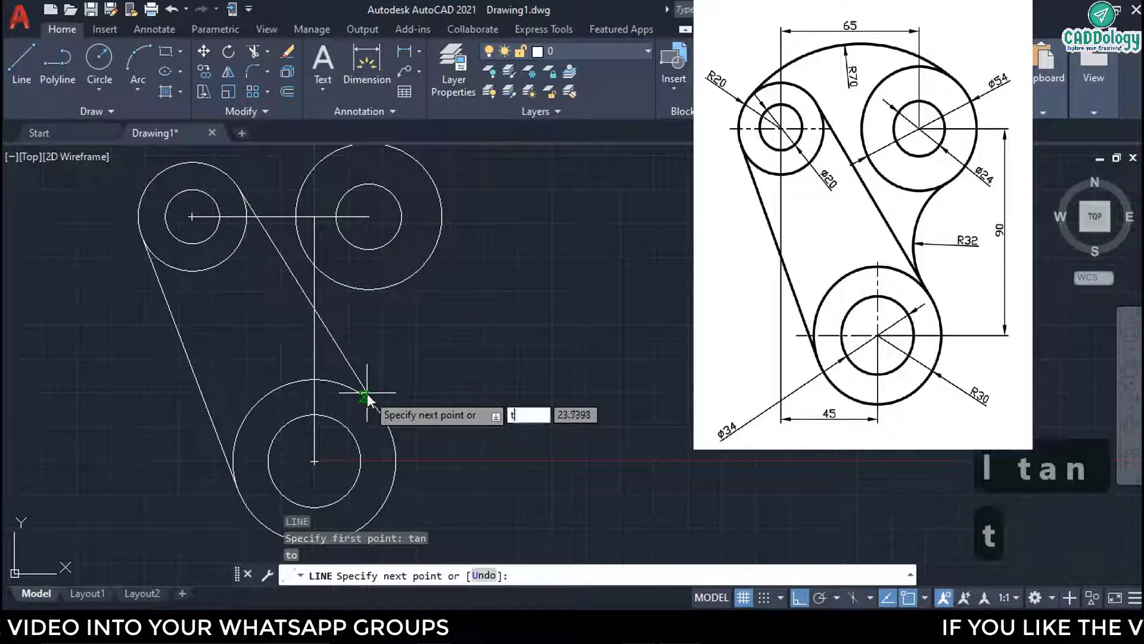
key(space)
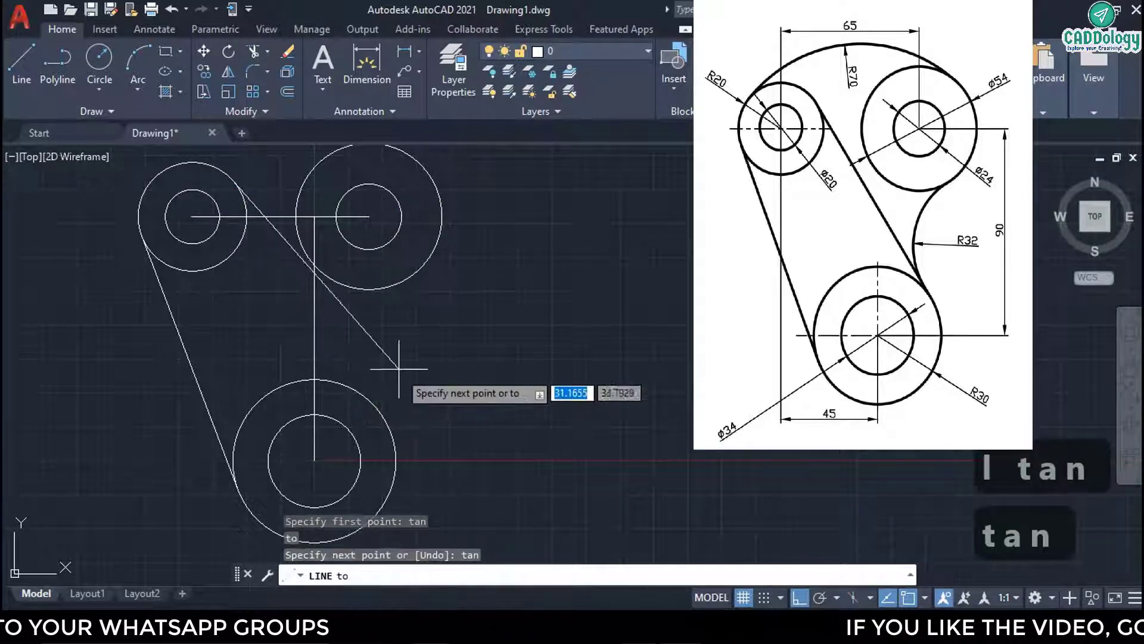
click(383, 396)
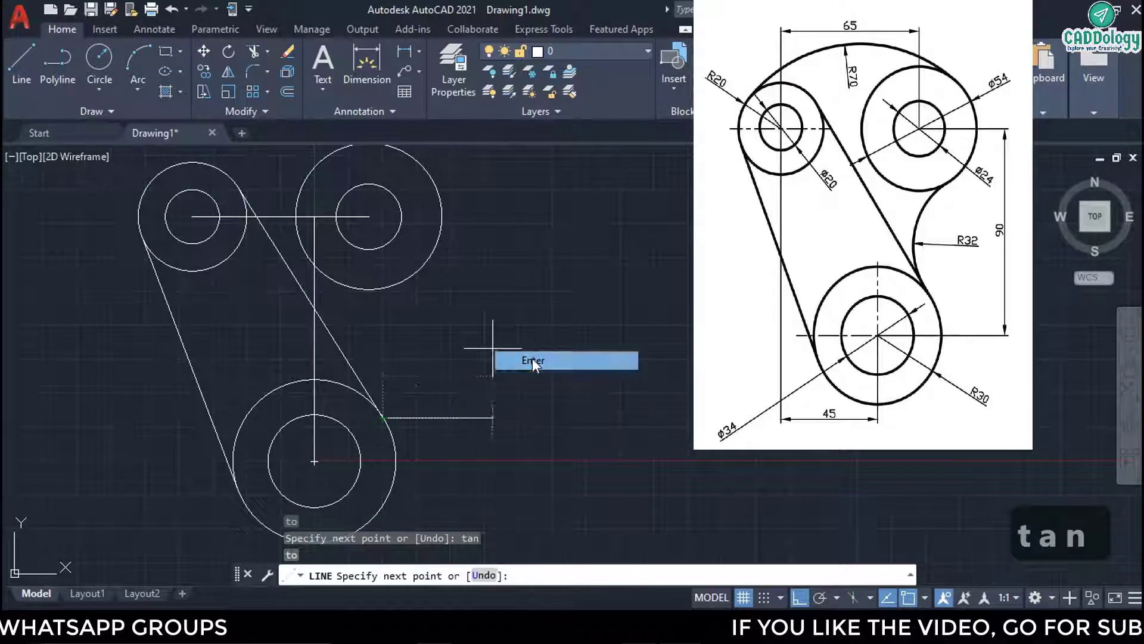
key(Return)
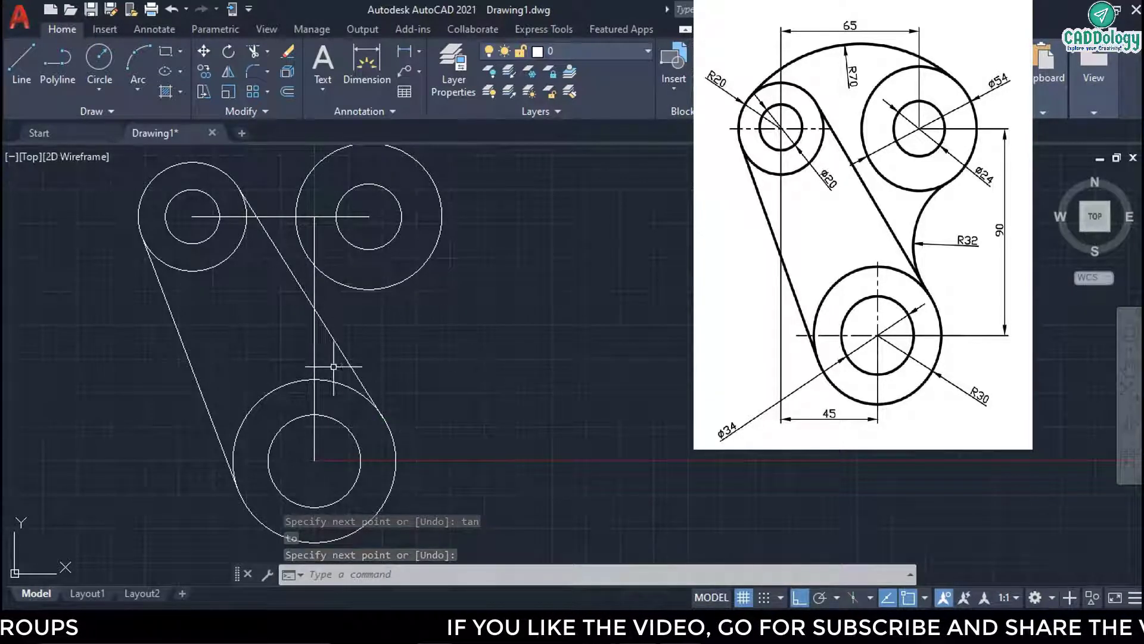
Delete the vertical construction line and the 65-unit horizontal construction line.
click(315, 281)
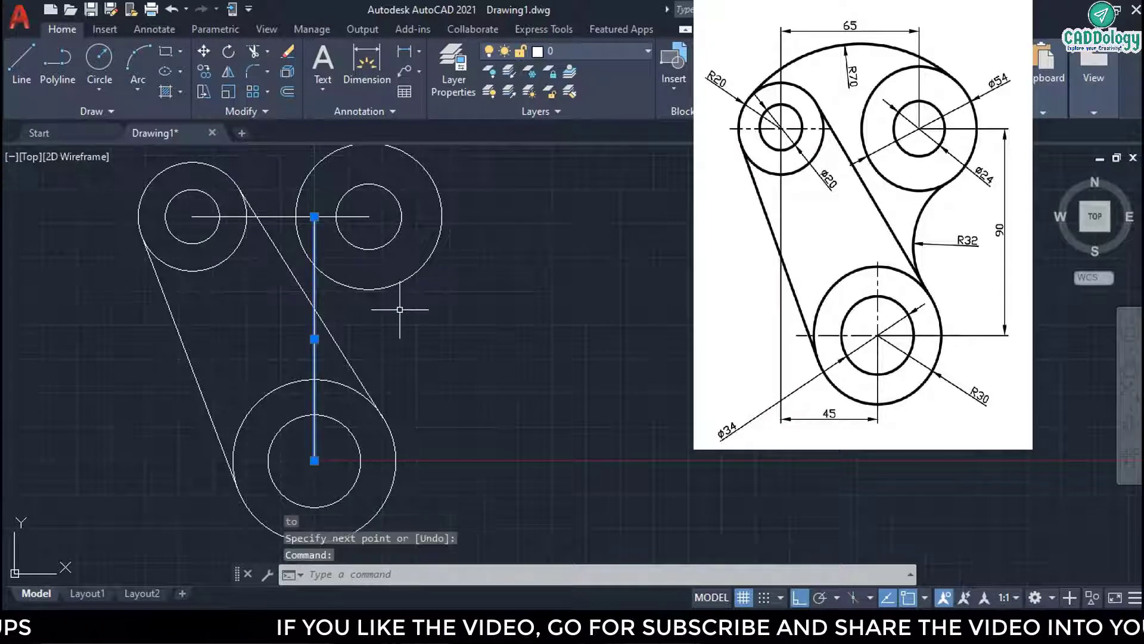
key(Delete)
click(291, 216)
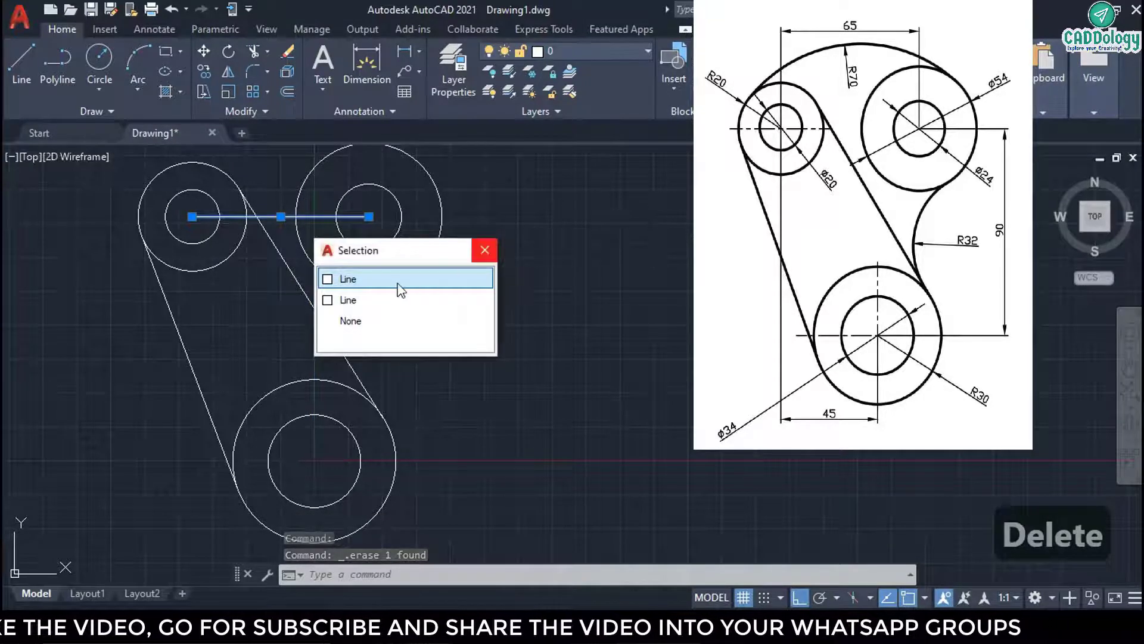
key(Delete)
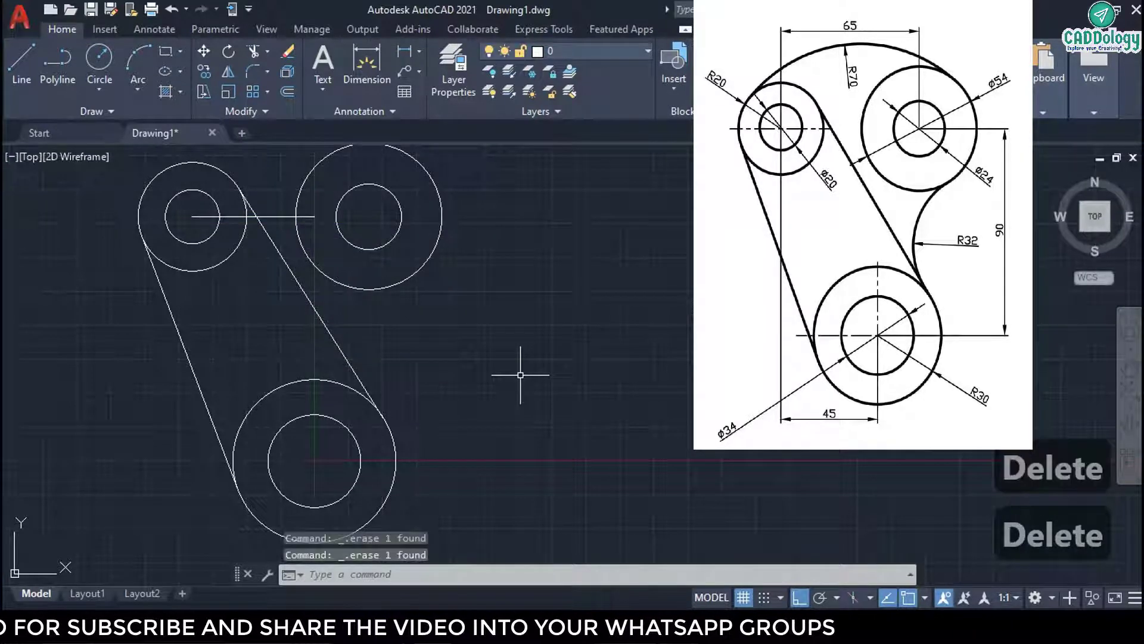
Fillet the diameter 54 circle and the lower radius 30 circle on their right side with a radius of 32.
middle_drag(459, 353, 397, 370)
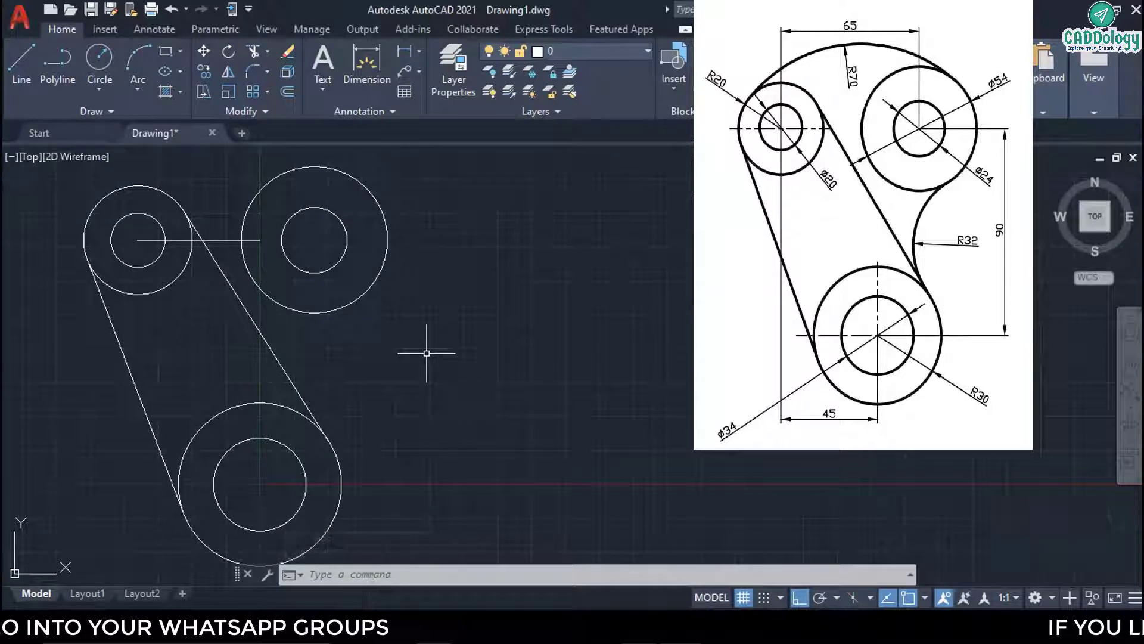
text(FI)
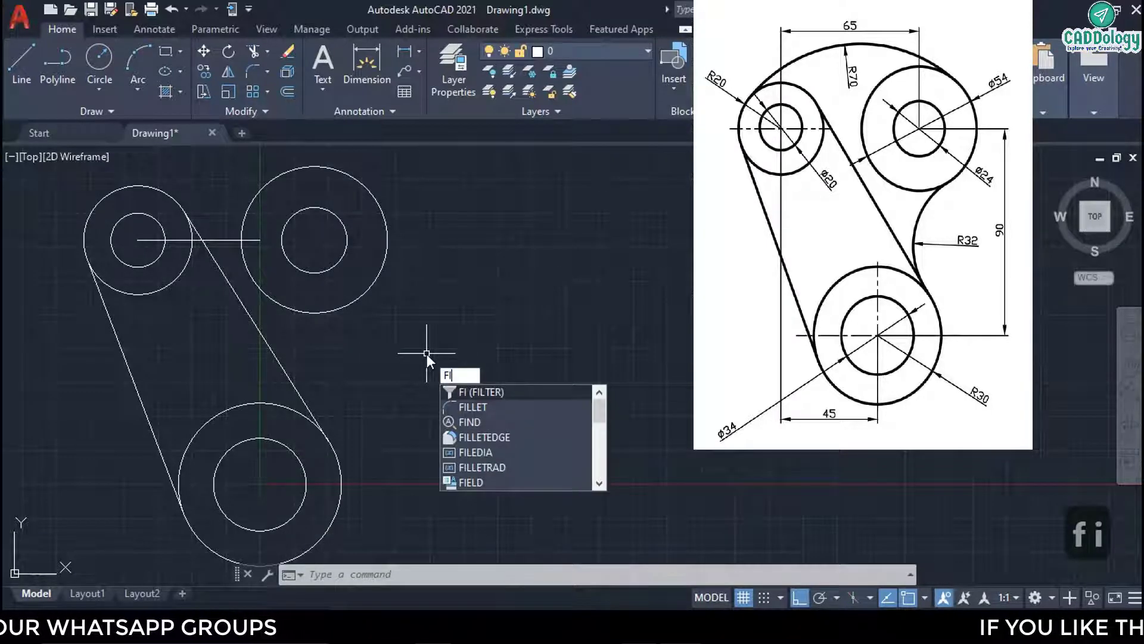
text(L)
key(Return)
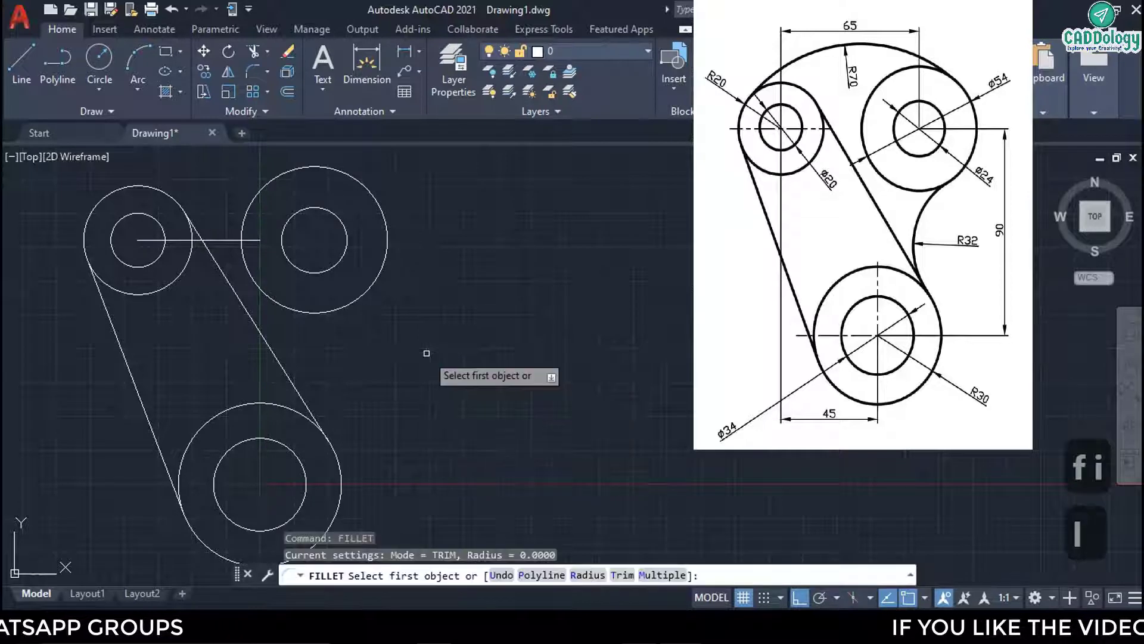
click(587, 575)
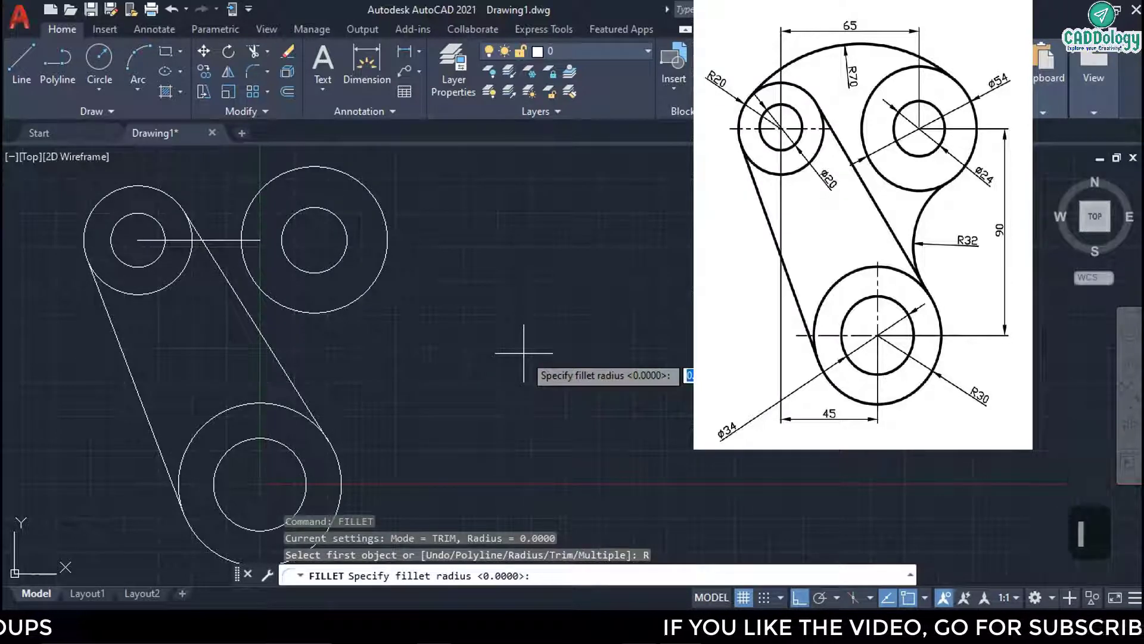
text(32)
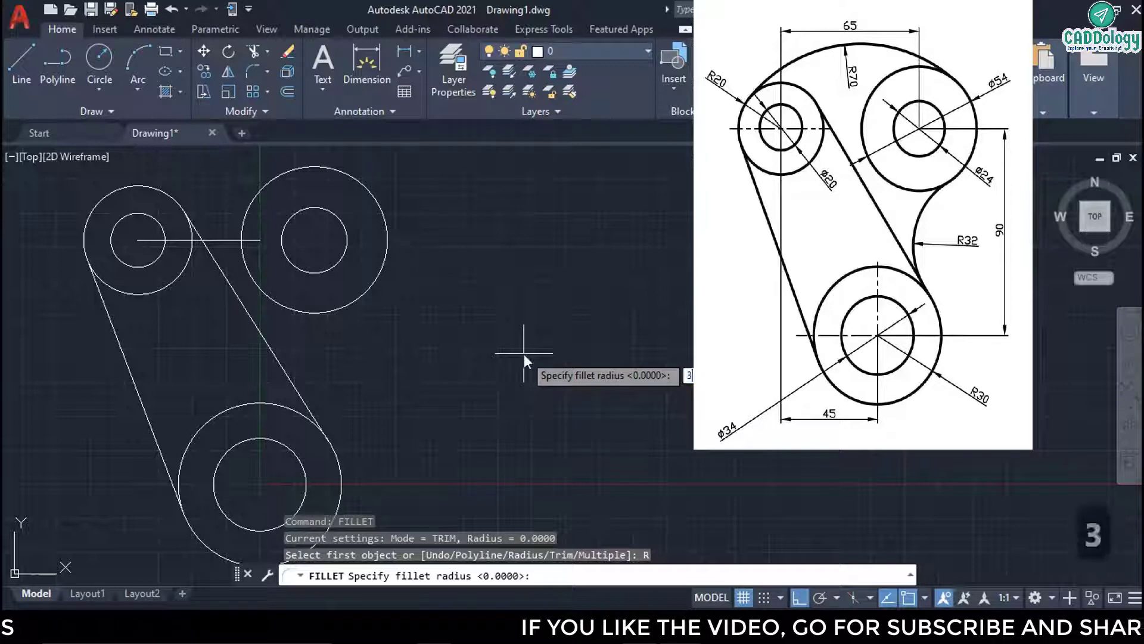
key(Return)
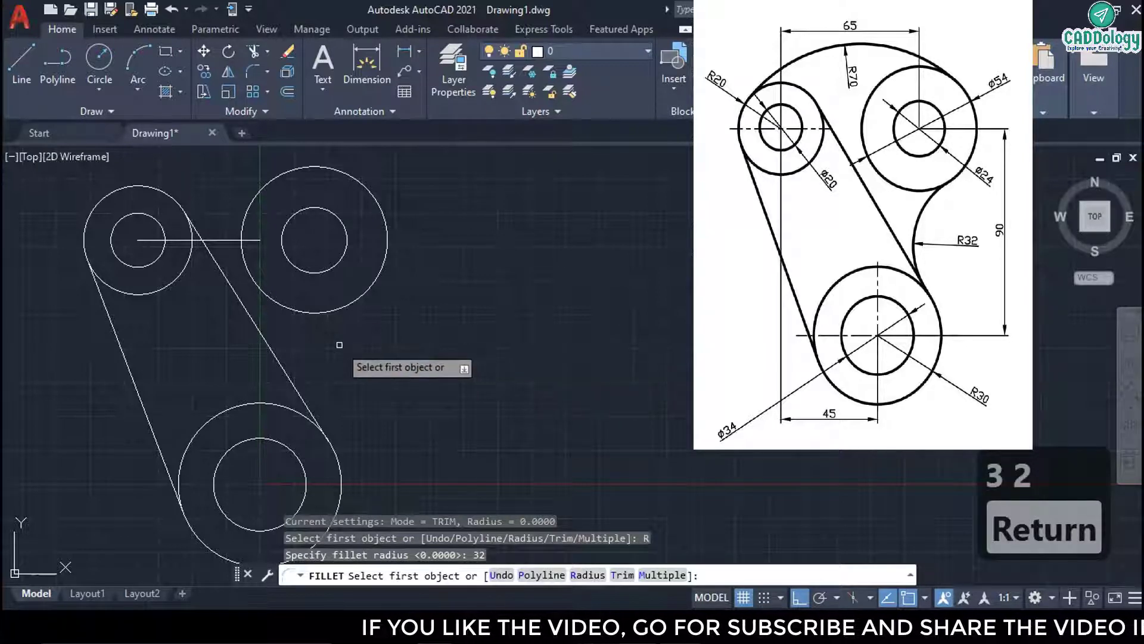
click(358, 298)
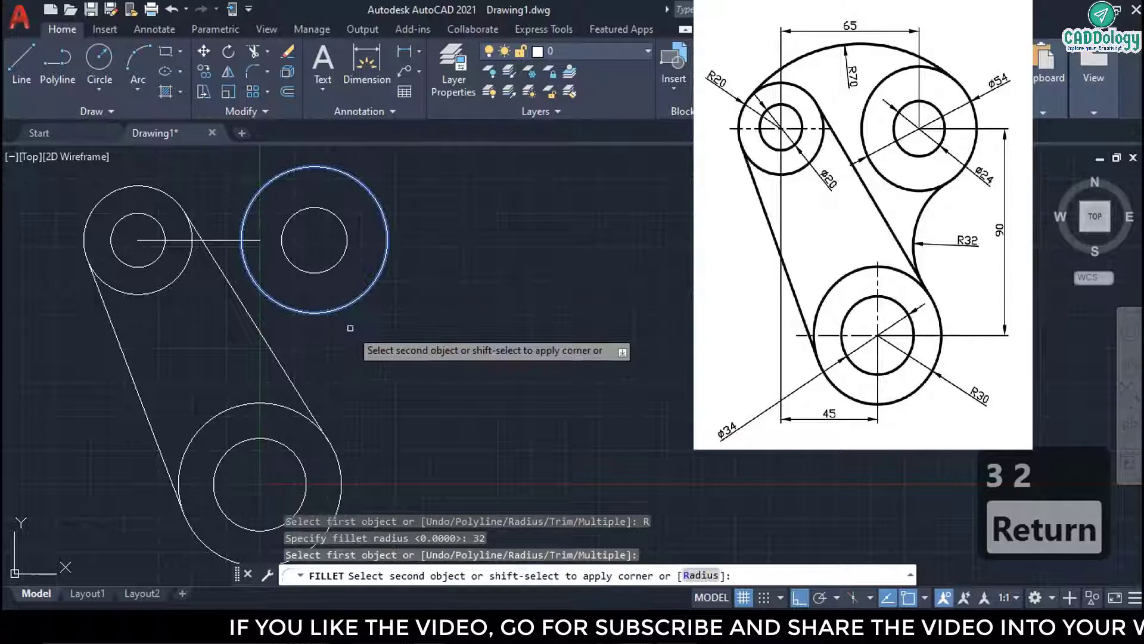
click(332, 454)
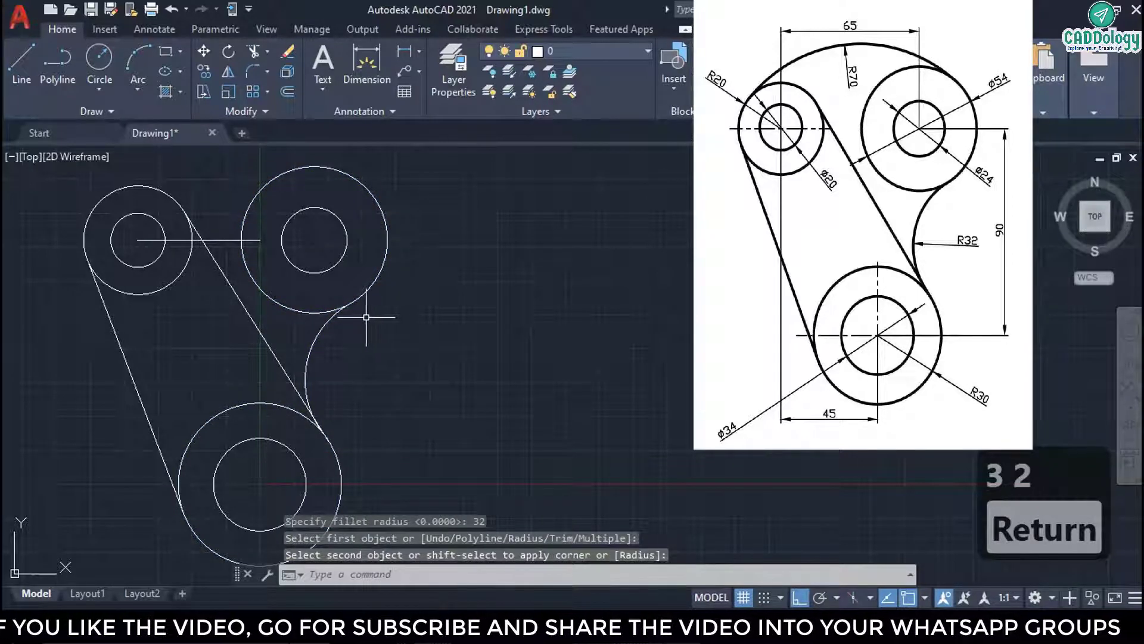
Draw a tangent-tangent-radius circle of radius 70 enclosing the upper-left radius 20 circle and the diameter 54 circle.
mouse_move(280, 304)
middle_down()
mouse_move(345, 339)
mouse_move(384, 402)
middle_up()
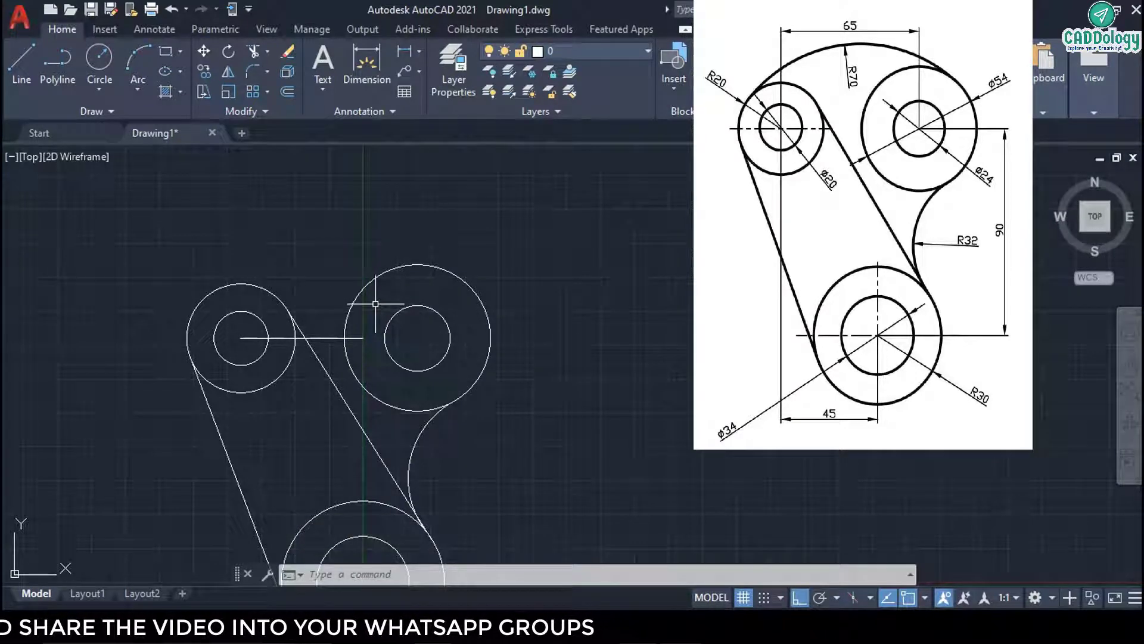
scroll(401, 342, down, 2)
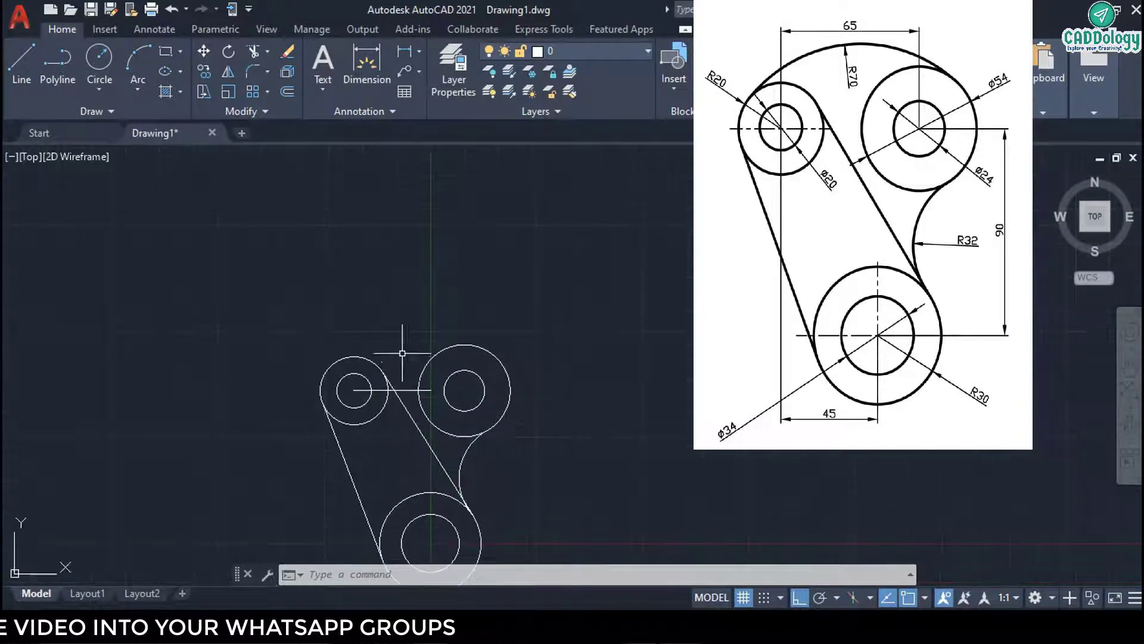
scroll(411, 388, up, 8)
scroll(411, 334, down, 5)
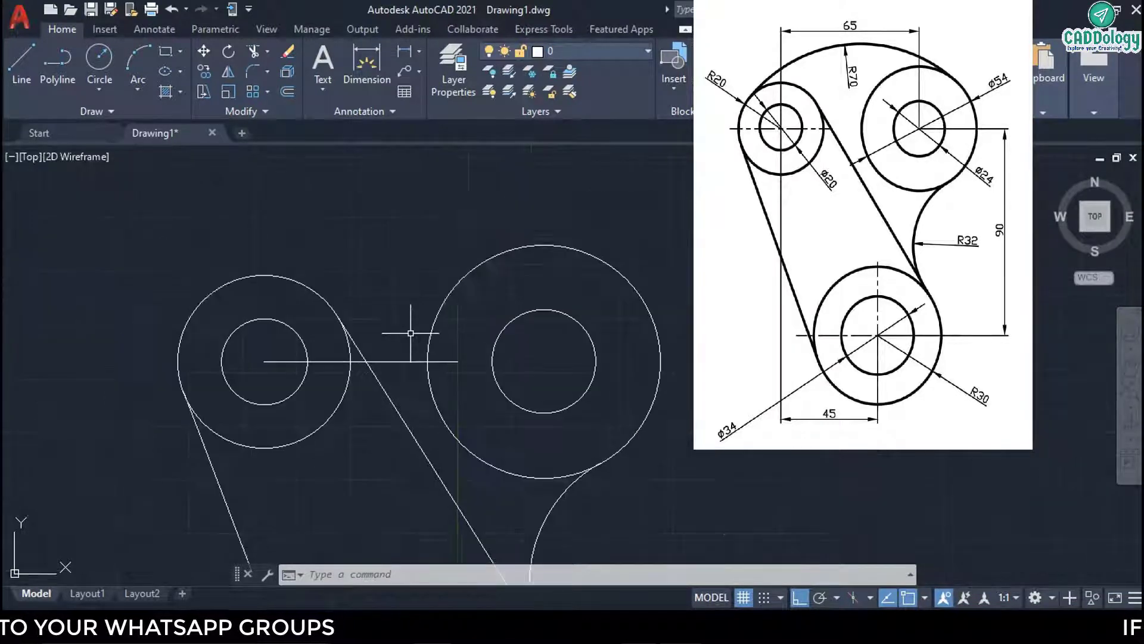
middle_drag(424, 312, 495, 378)
mouse_move(465, 338)
middle_down()
mouse_move(350, 306)
mouse_move(334, 341)
middle_up()
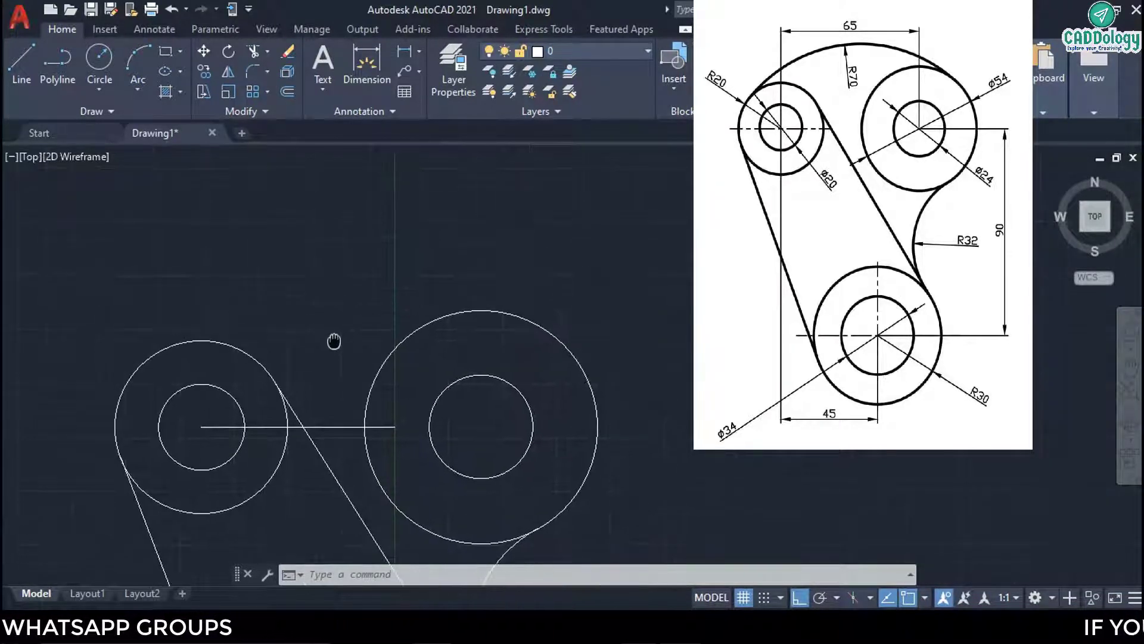
click(104, 90)
click(152, 260)
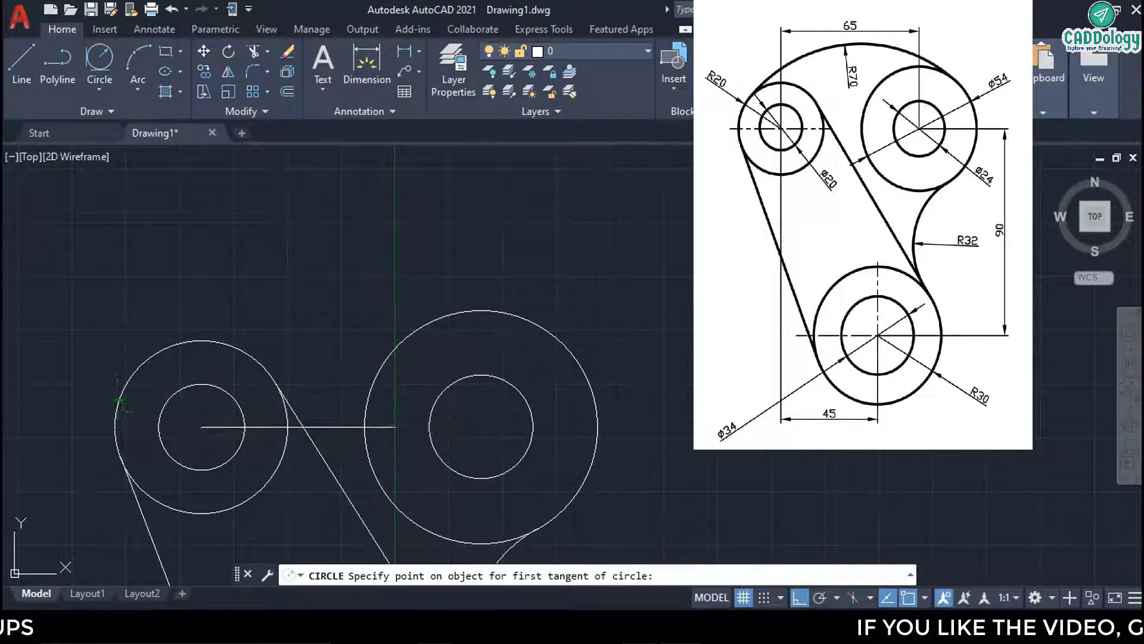
click(119, 401)
click(597, 392)
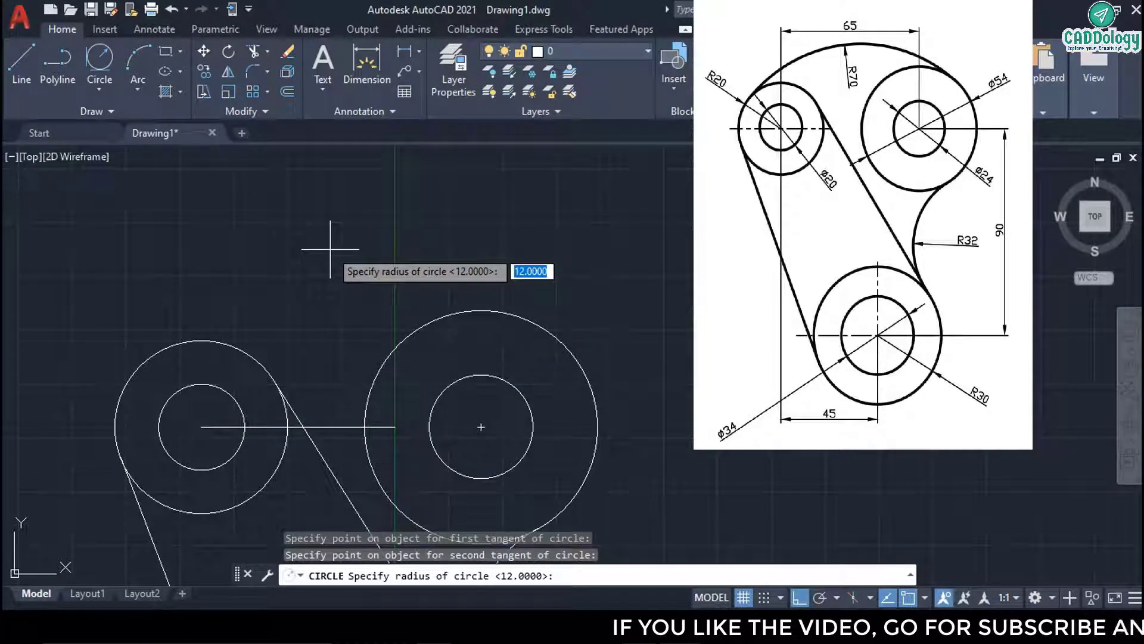
text(70)
key(Return)
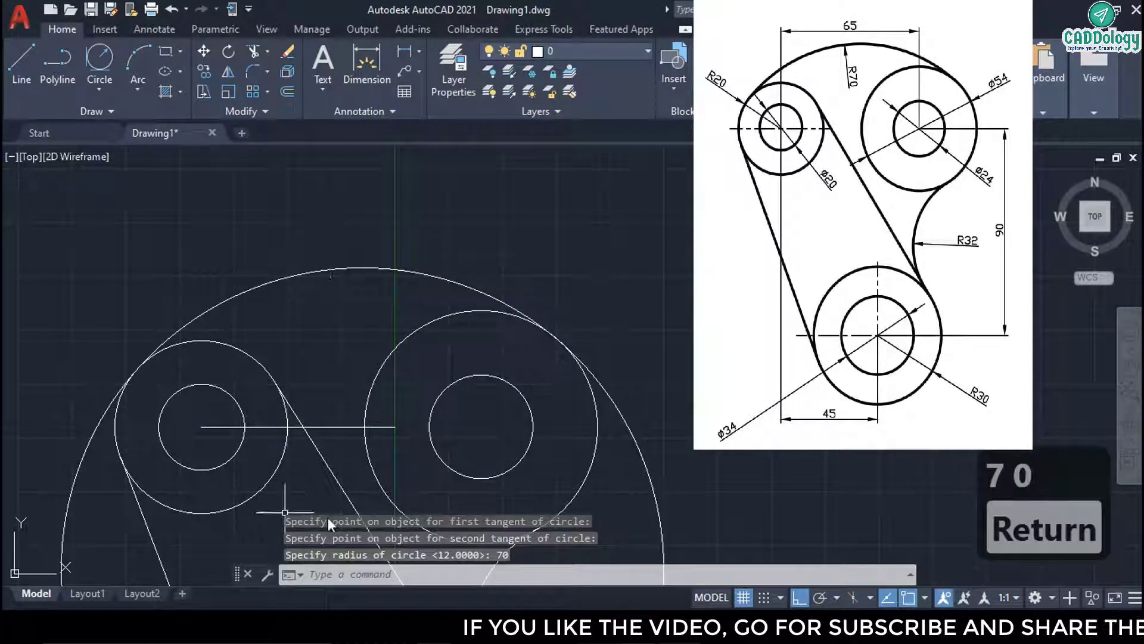
Trim the radius 70 circle to its upper arc spanning the two upper circles and delete its leftover piece inside the lower circle.
scroll(371, 408, down, 6)
middle_drag(346, 413, 343, 279)
scroll(483, 330, up, 2)
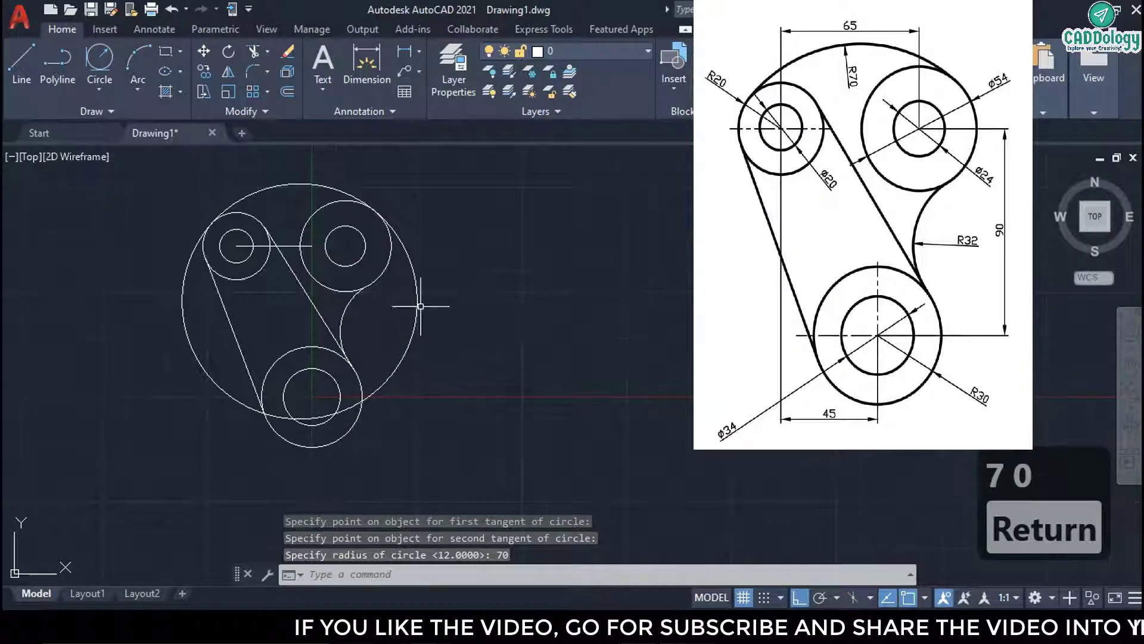
middle_drag(492, 294, 516, 339)
text(tr)
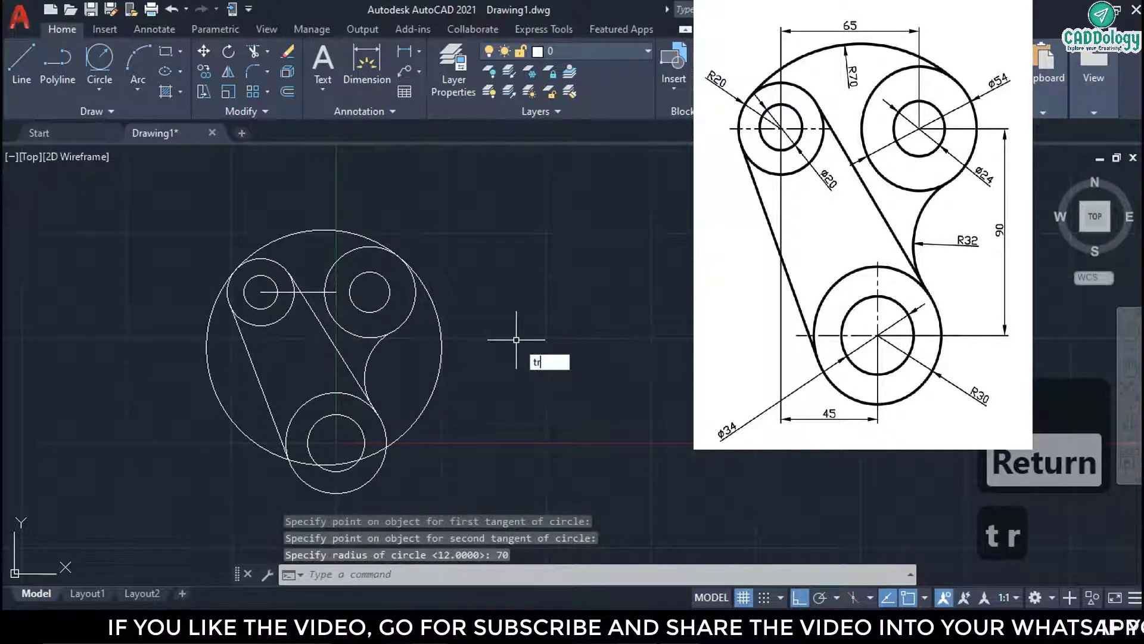
key(space)
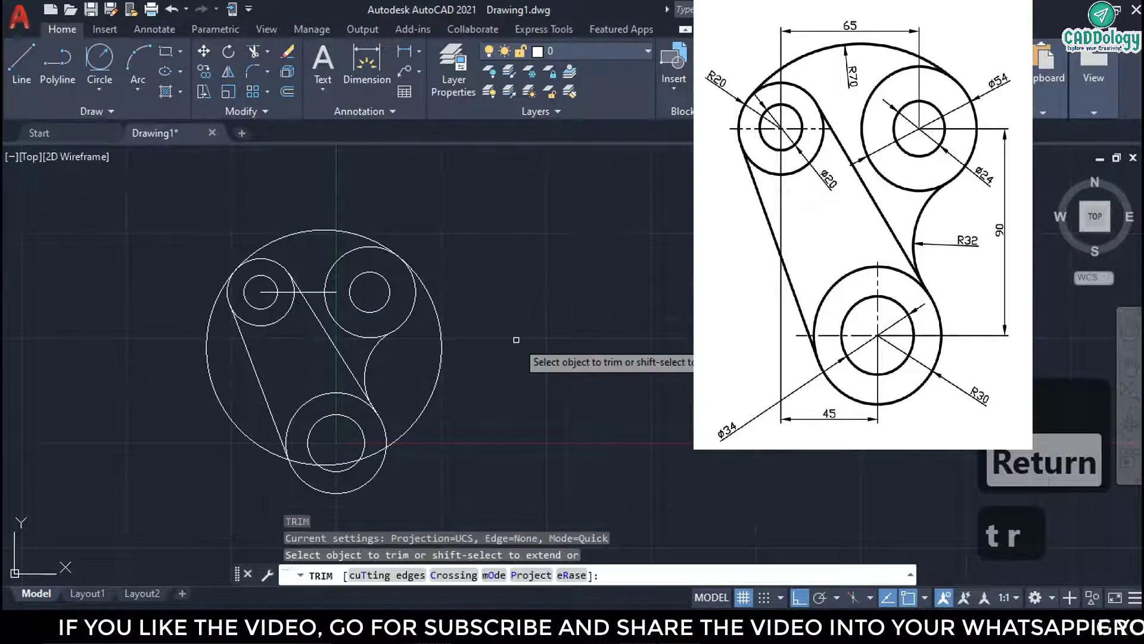
click(441, 357)
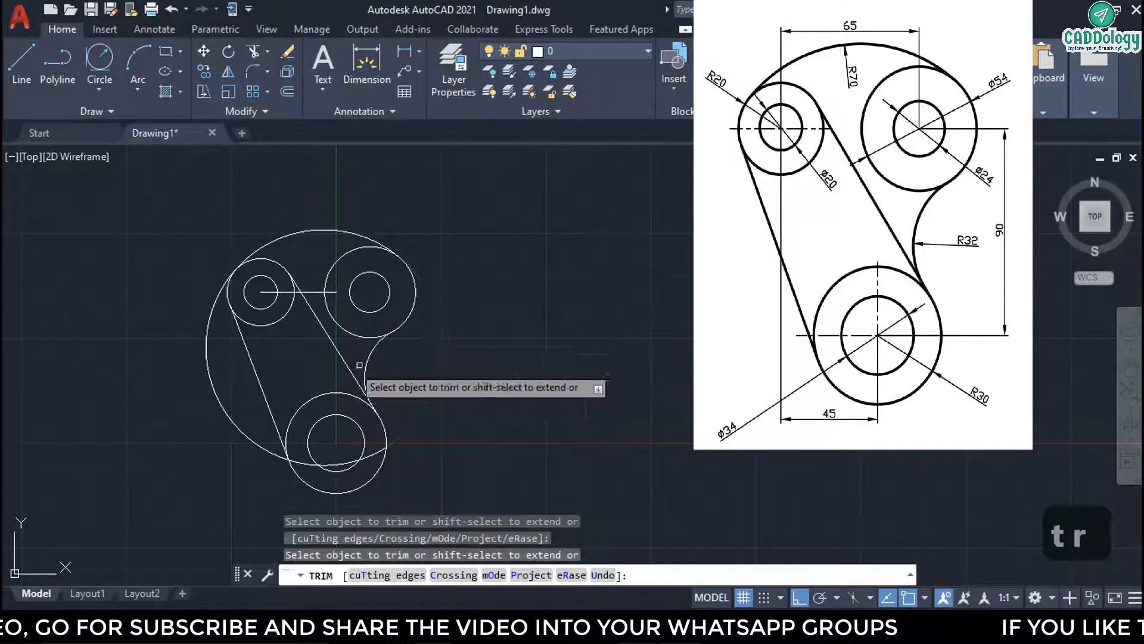
click(206, 331)
key(Return)
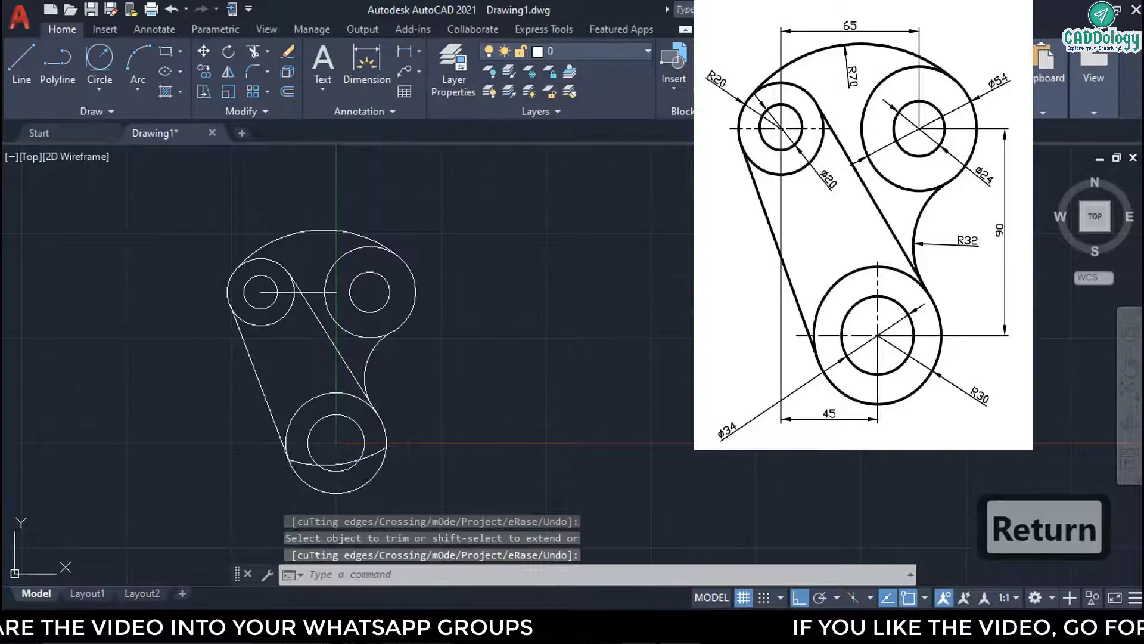
click(334, 464)
key(Delete)
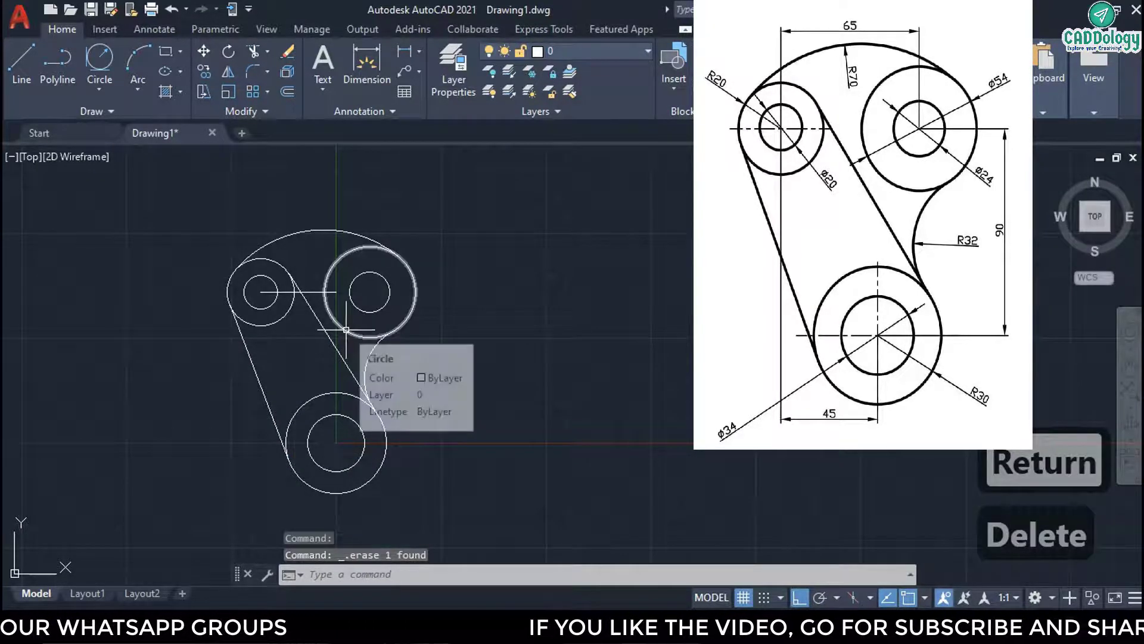
Delete the remaining horizontal construction line starting at the centre of the upper-left circles.
scroll(382, 309, up, 2)
middle_drag(382, 310, 371, 259)
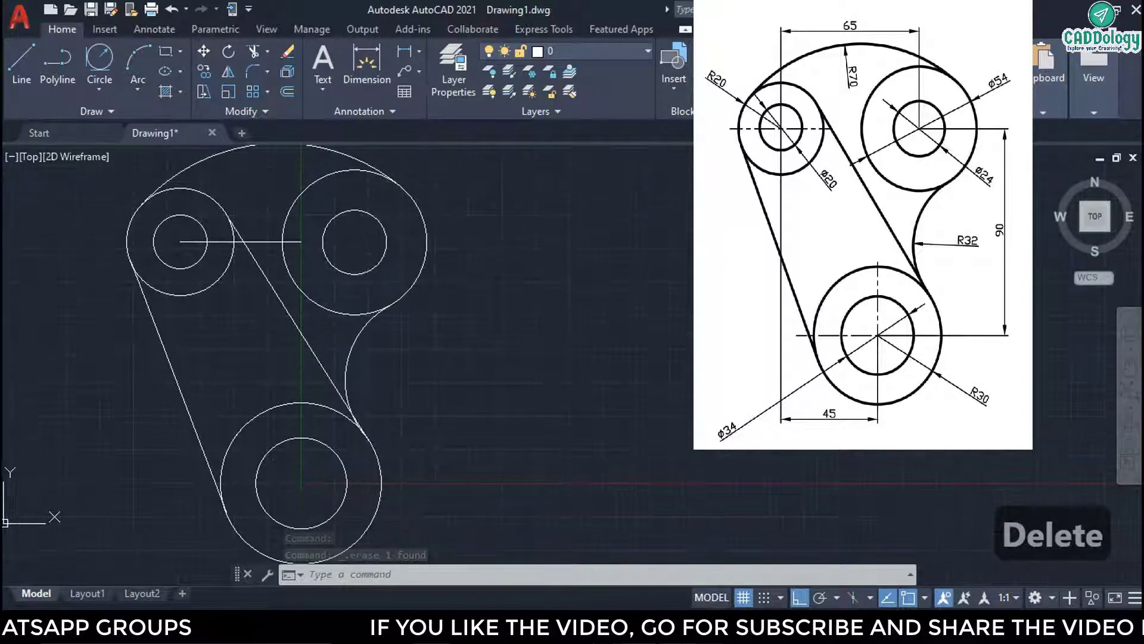
key(Delete)
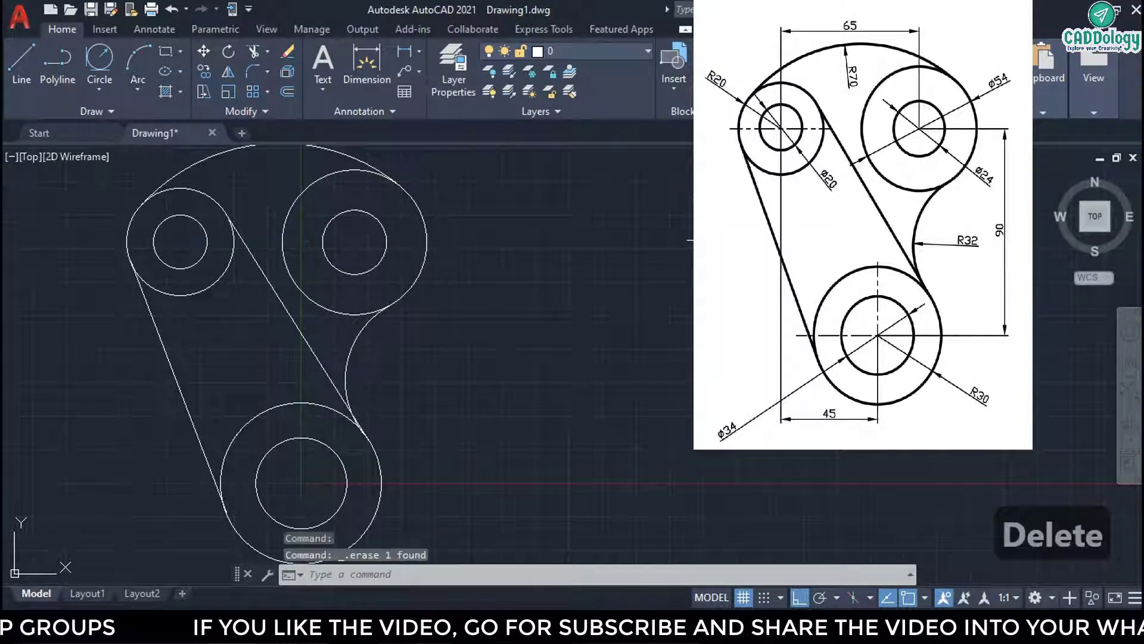
scroll(510, 319, down, 4)
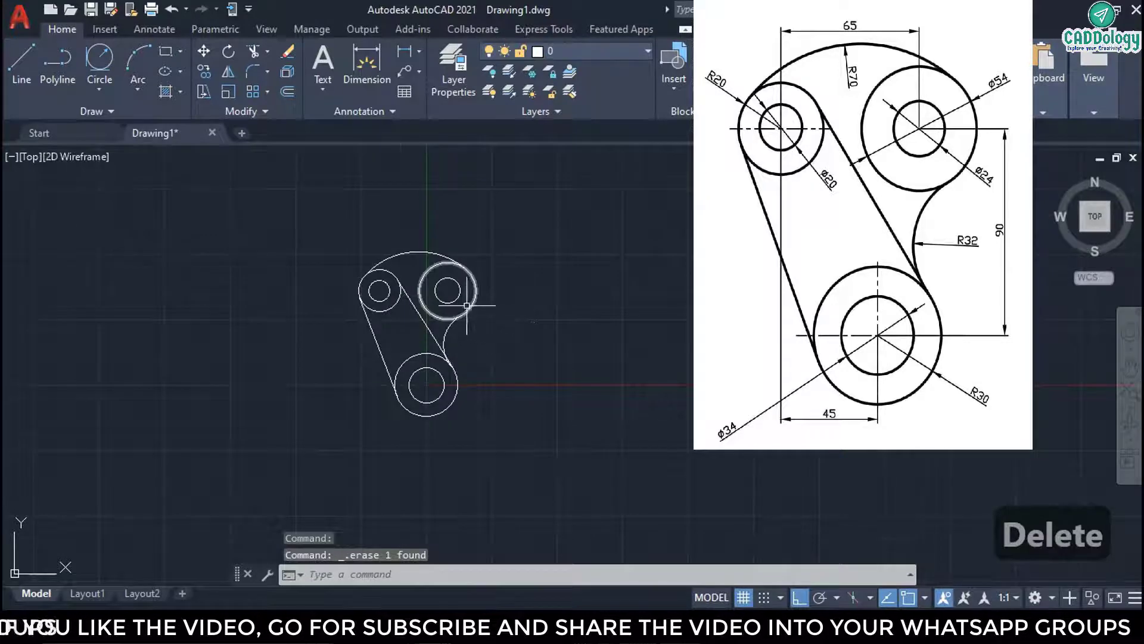
scroll(486, 224, up, 5)
mouse_move(379, 293)
middle_down()
mouse_move(467, 298)
mouse_move(468, 273)
mouse_move(414, 320)
middle_up()
scroll(467, 276, down, 2)
scroll(416, 320, up, 2)
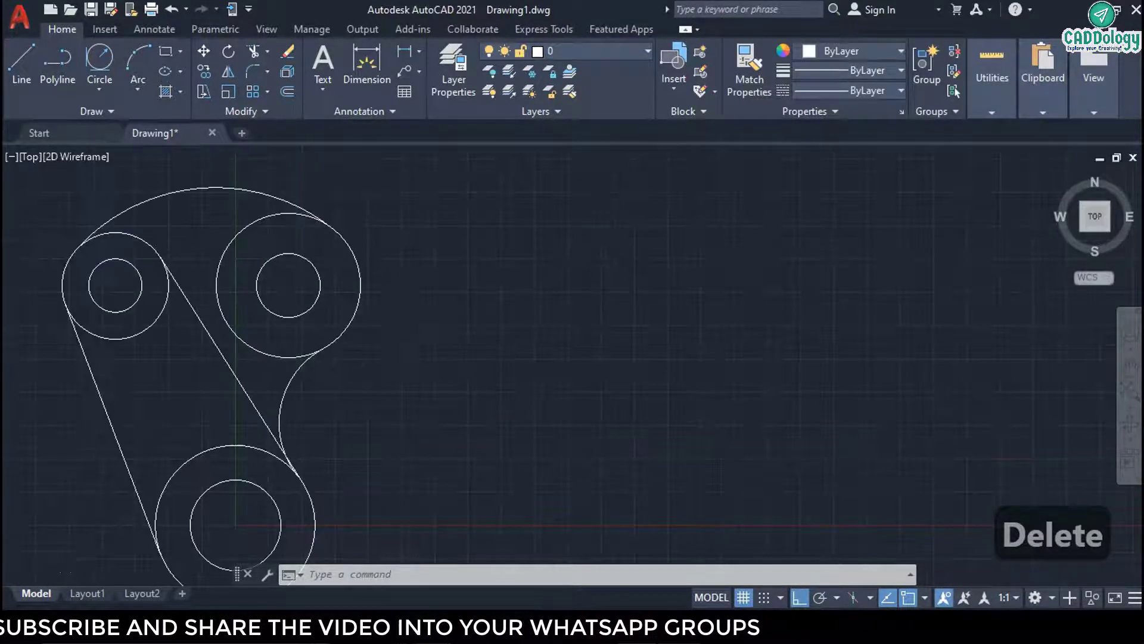
Draw a circle of diameter 55 in the empty area to the right of the finished link plate.
scroll(413, 283, down, 2)
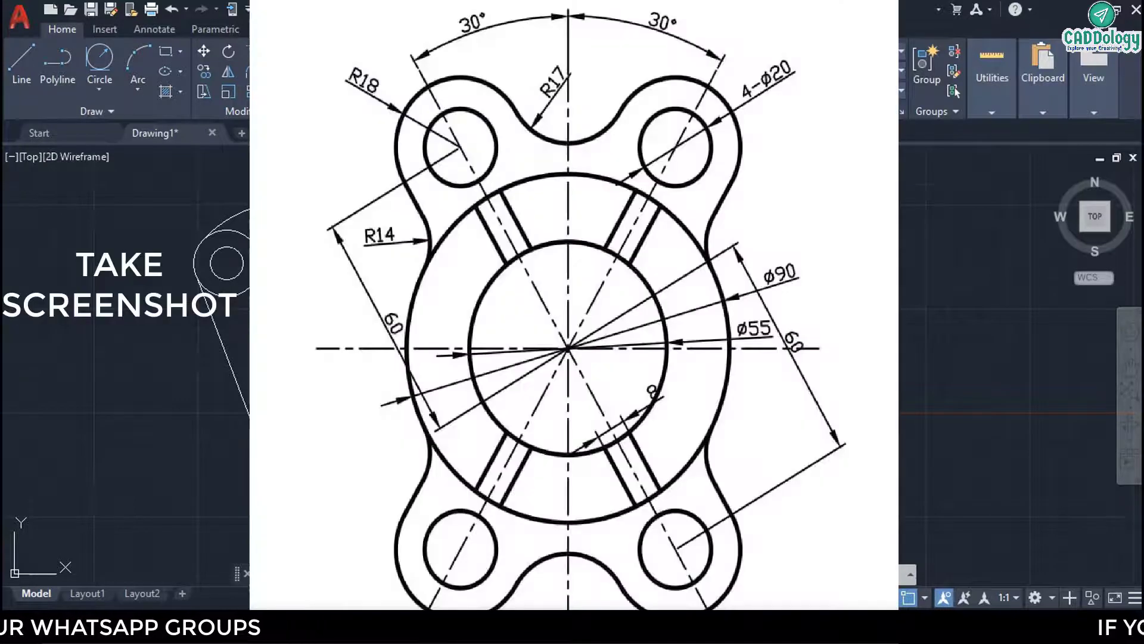
middle_drag(446, 329, 241, 333)
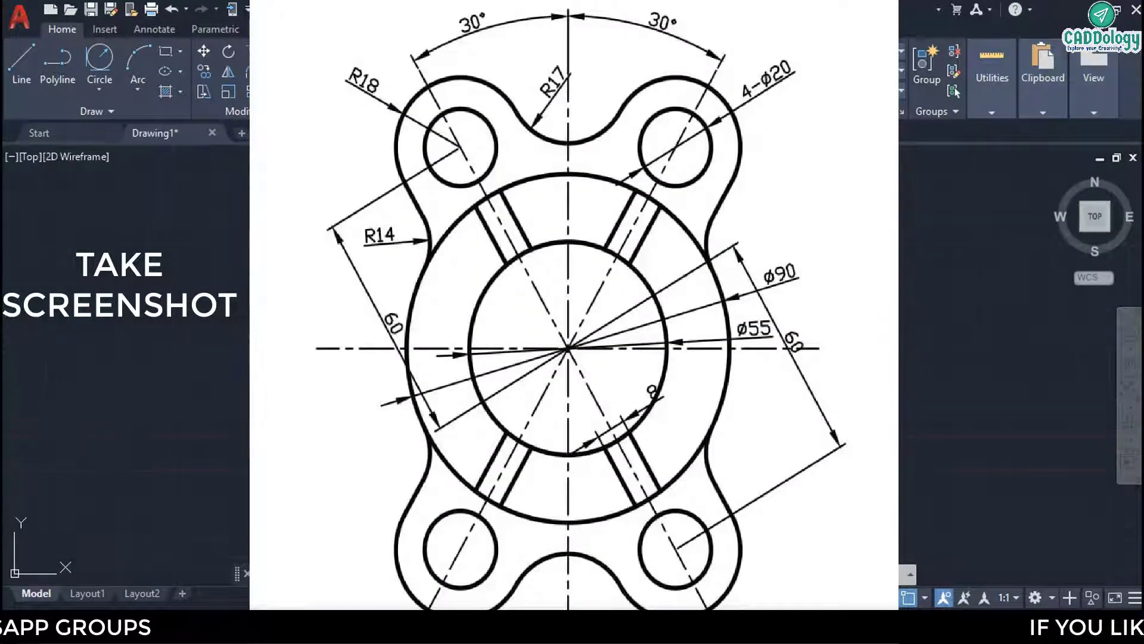
middle_drag(334, 381, 439, 331)
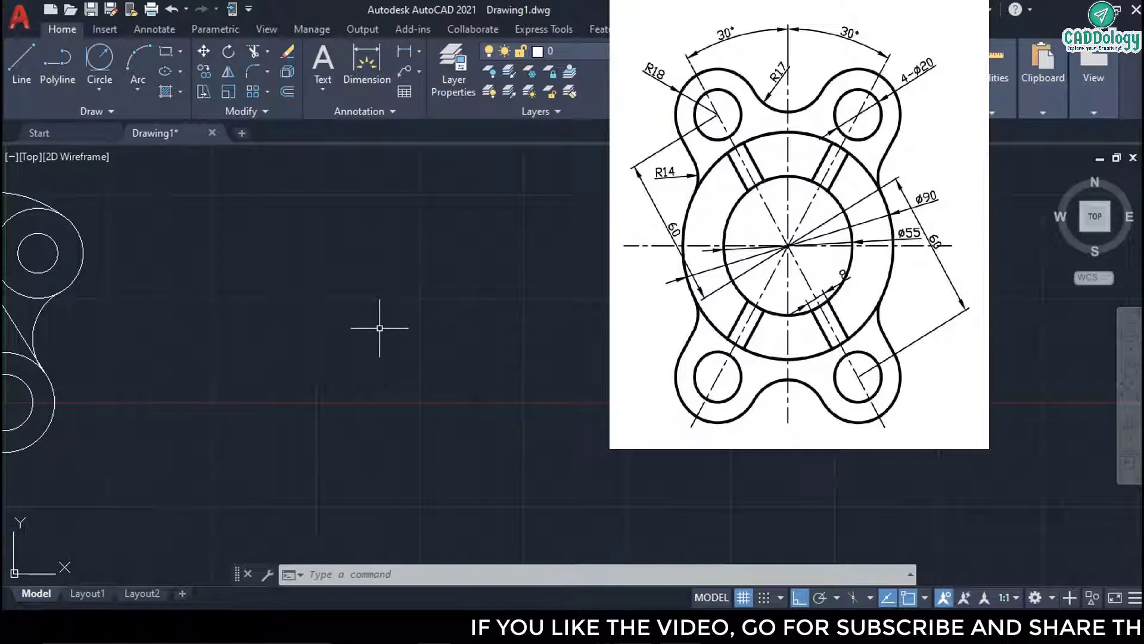
text(c)
key(Return)
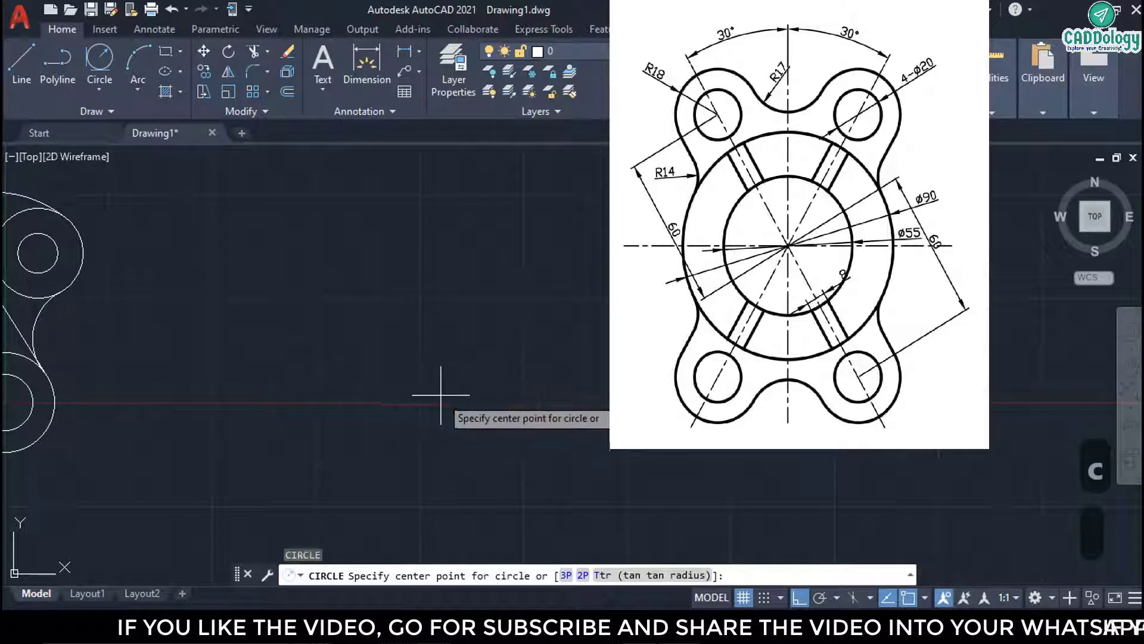
click(433, 313)
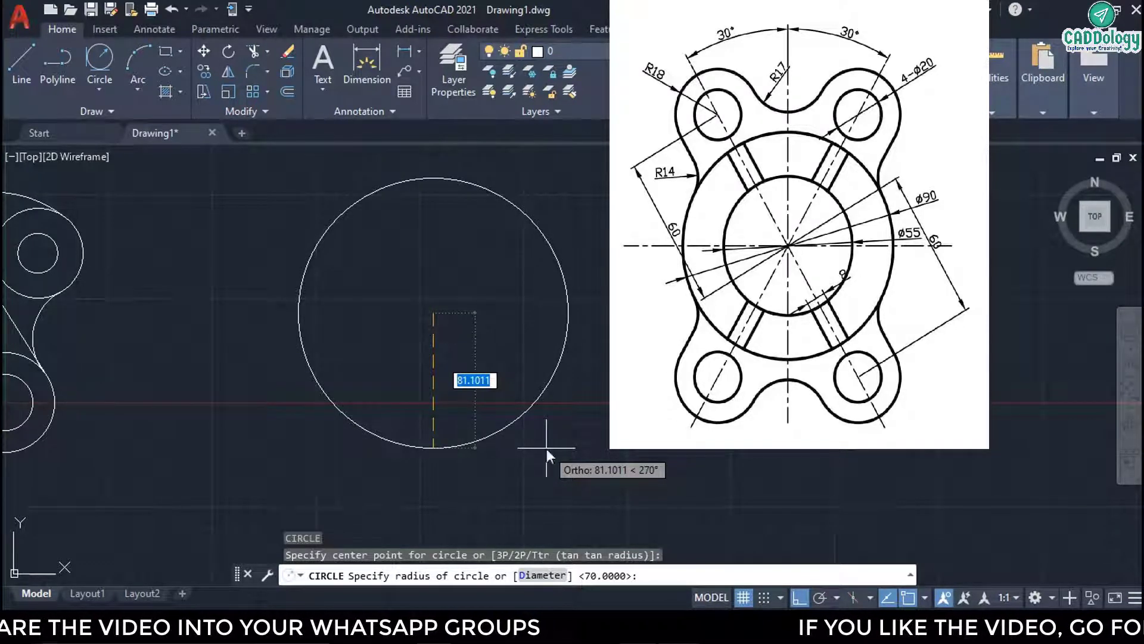
text(d)
key(Return)
text(55)
key(Return)
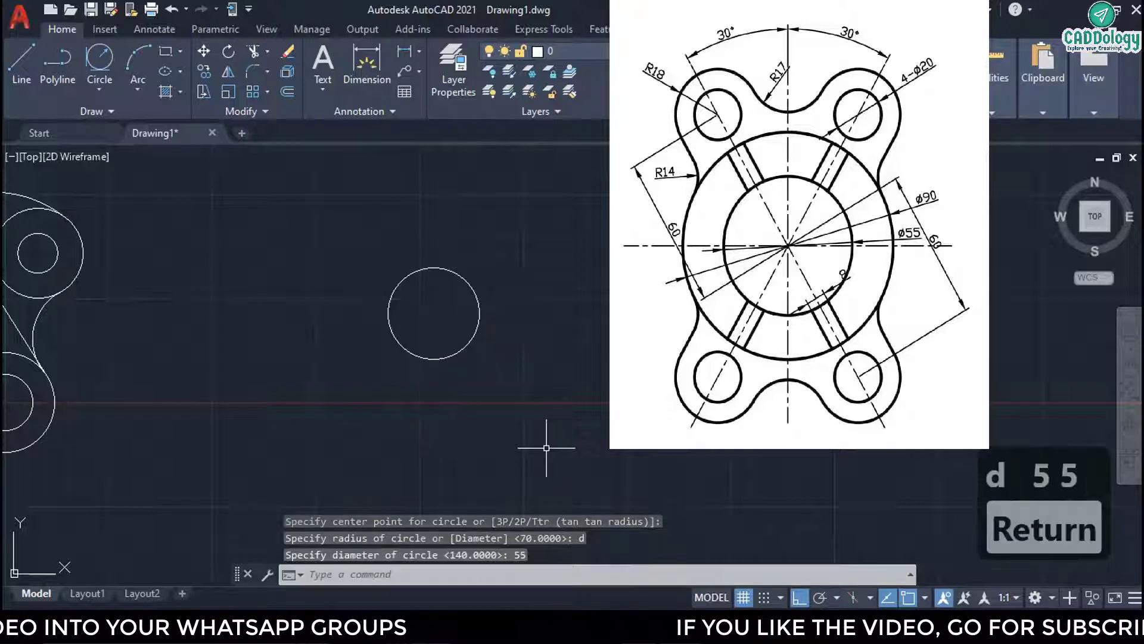
Draw a circle of diameter 90 concentric with the diameter 55 circle.
text(c)
key(Return)
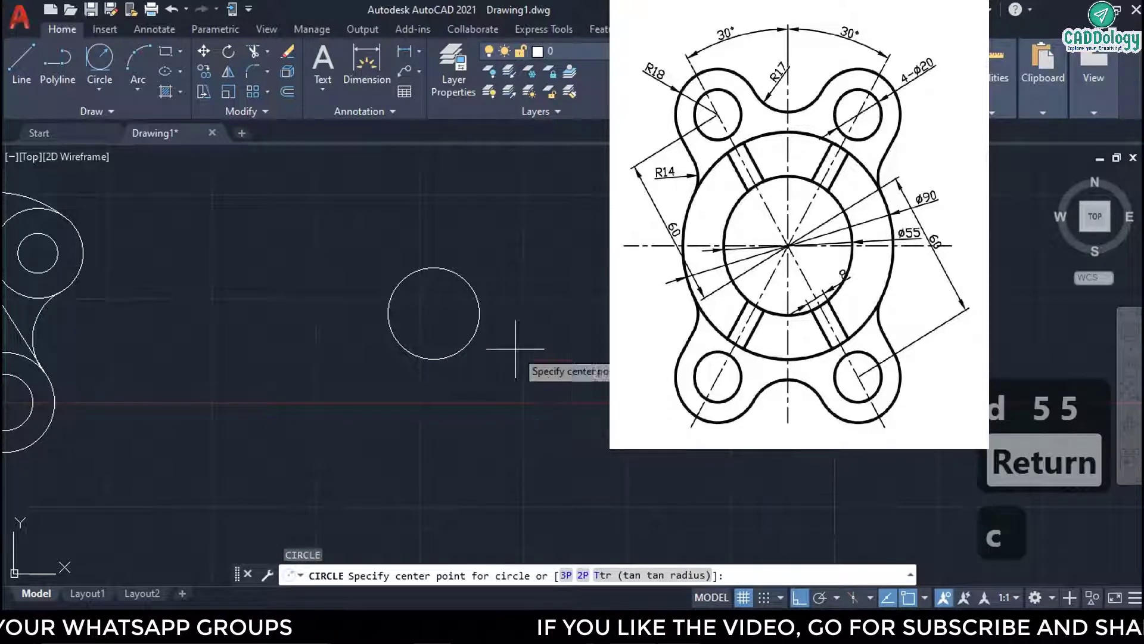
click(432, 314)
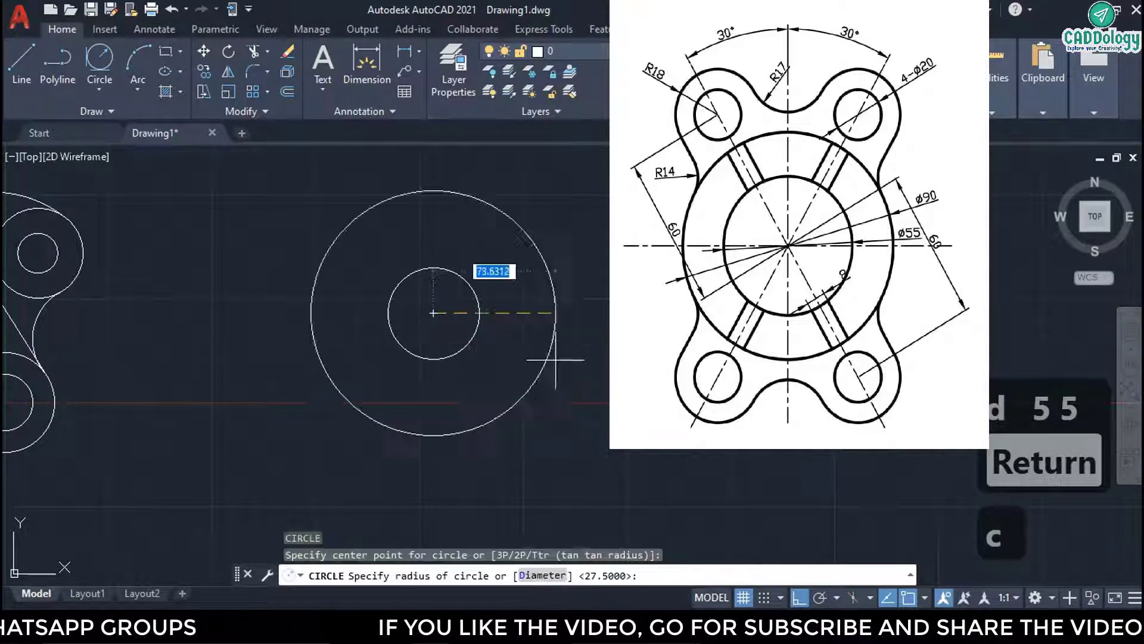
text(d)
key(Return)
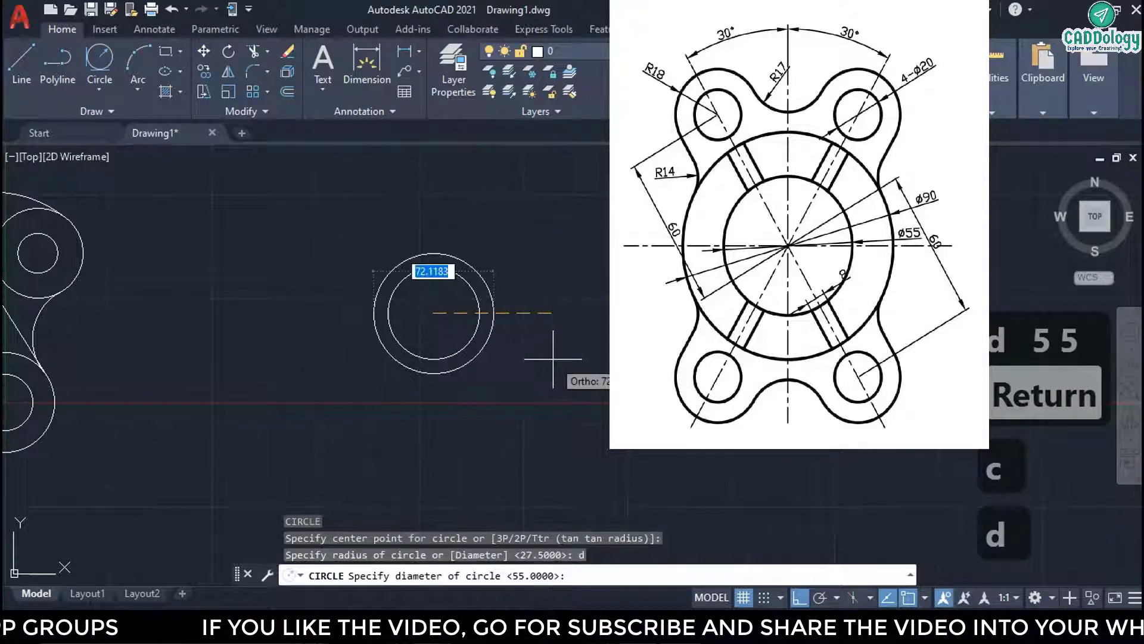
text(90)
key(Return)
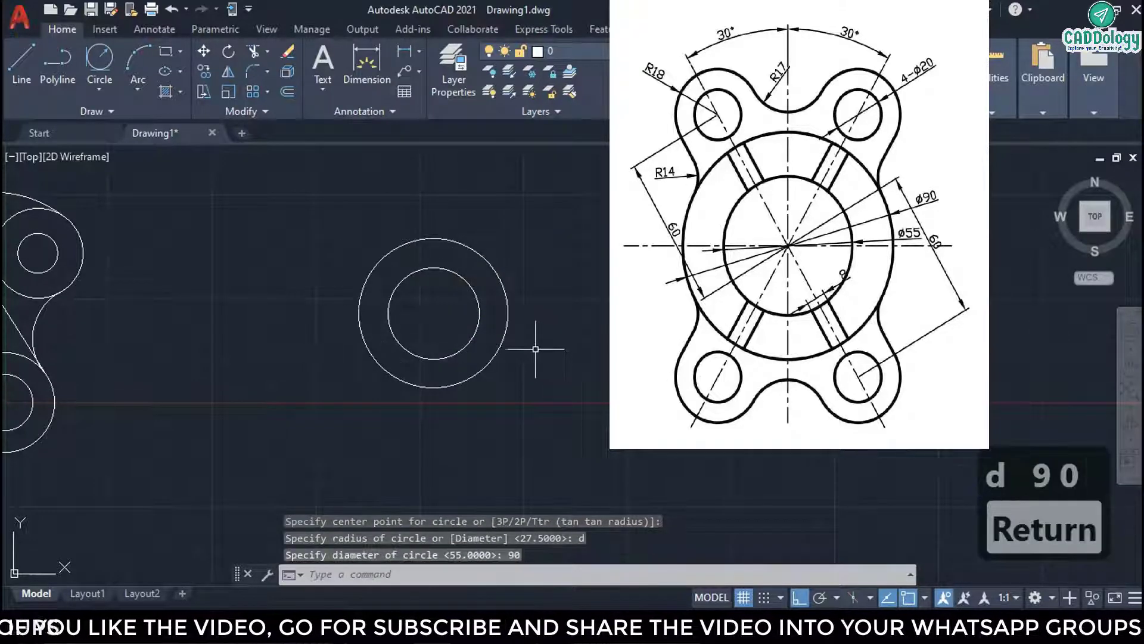
Draw a vertical construction line from the common centre of the two circles upward past the diameter 90 circle.
scroll(426, 303, up, 4)
scroll(403, 358, down, 2)
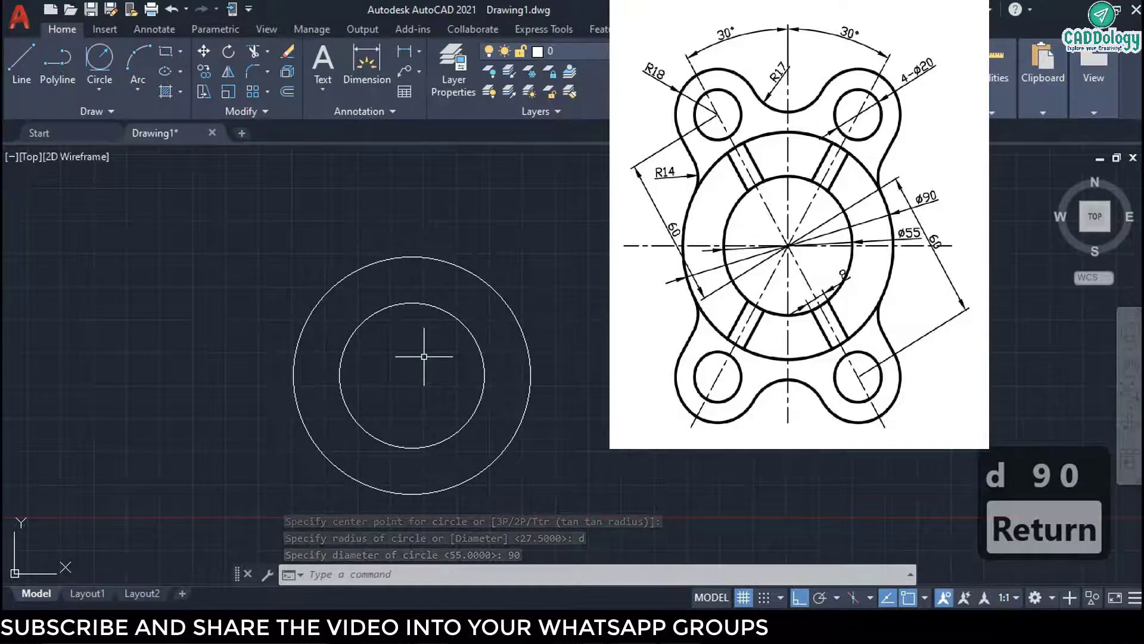
text(l)
key(space)
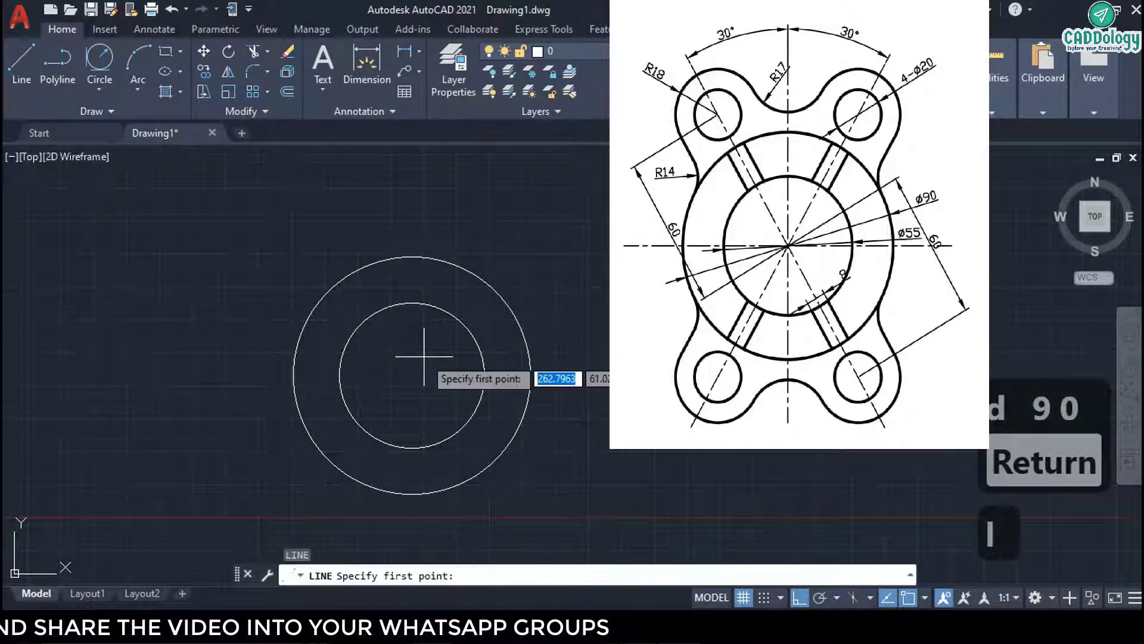
click(411, 375)
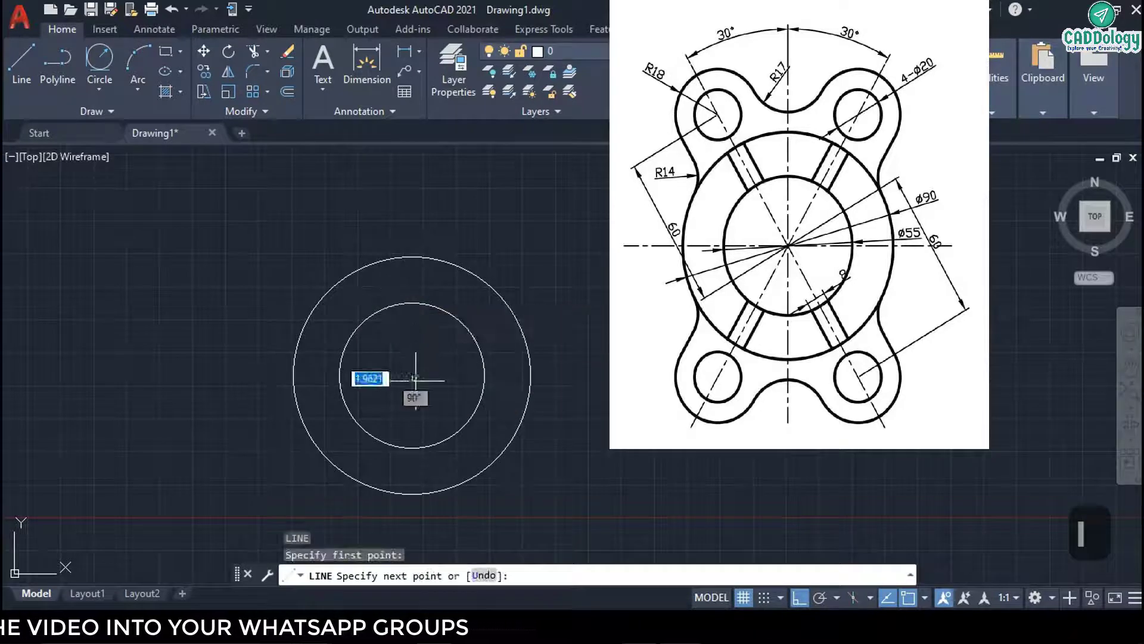
click(413, 188)
key(space)
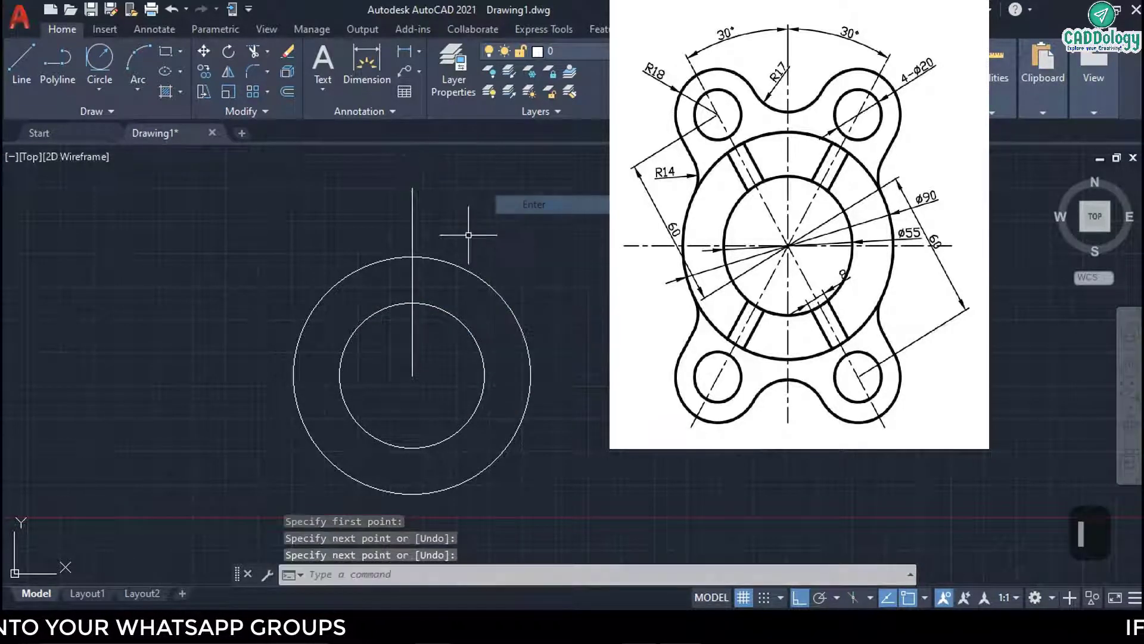
Draw a horizontal construction line from the common centre leftward past the diameter 90 circle.
right_click(469, 238)
click(495, 255)
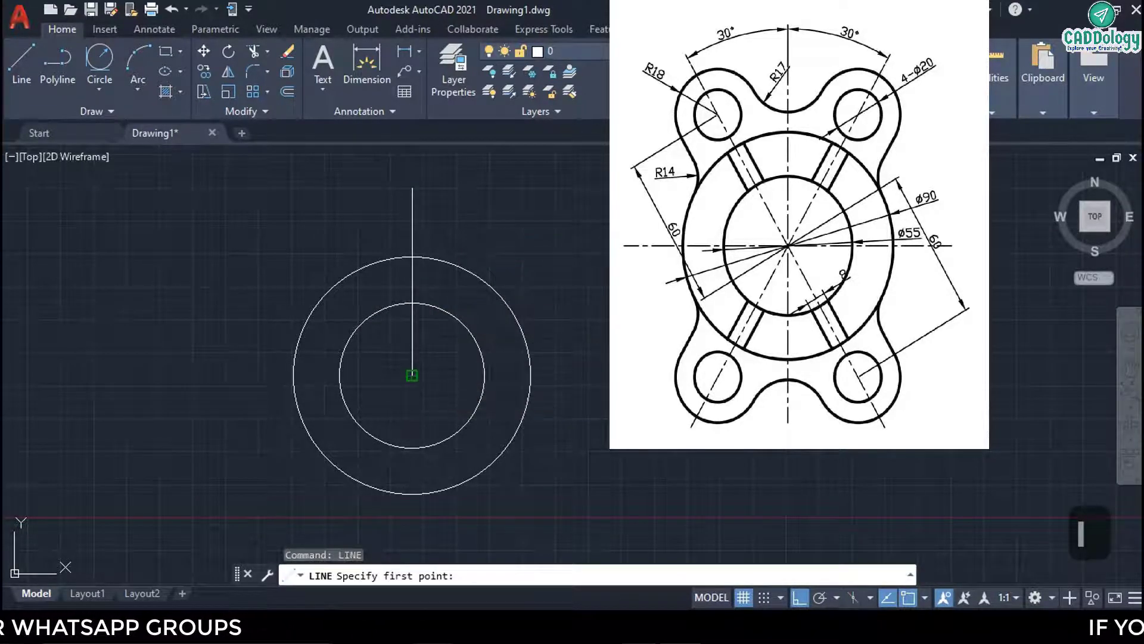
click(411, 375)
click(163, 375)
right_click(276, 286)
click(285, 294)
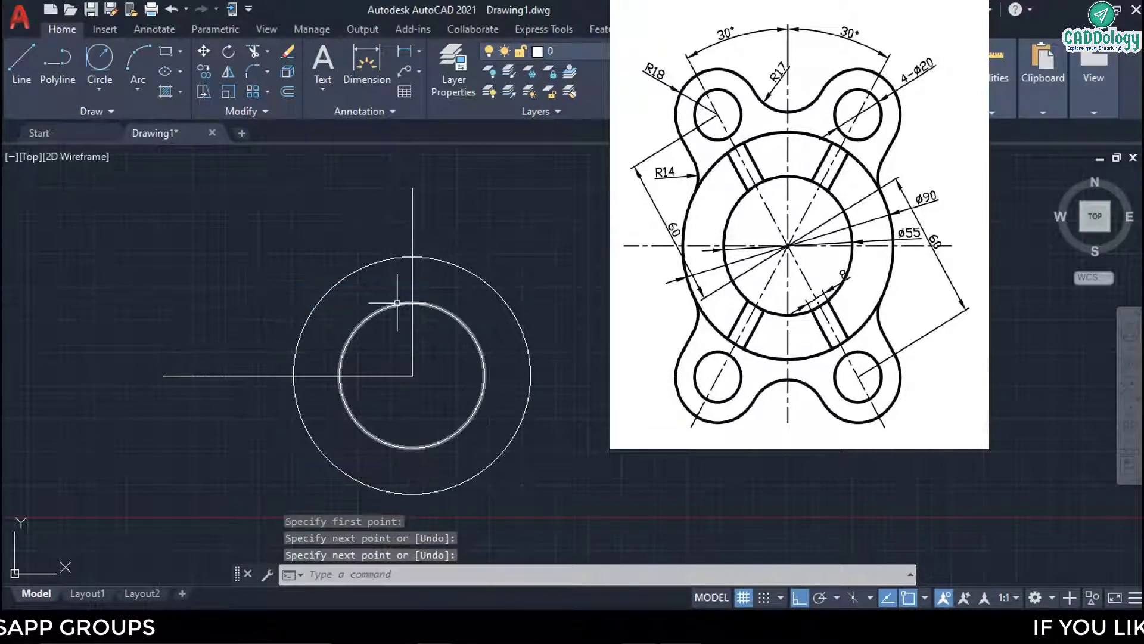
Turn ortho mode off and draw a line about 95 units long at 120° from the common centre toward the upper left.
middle_drag(379, 293, 450, 328)
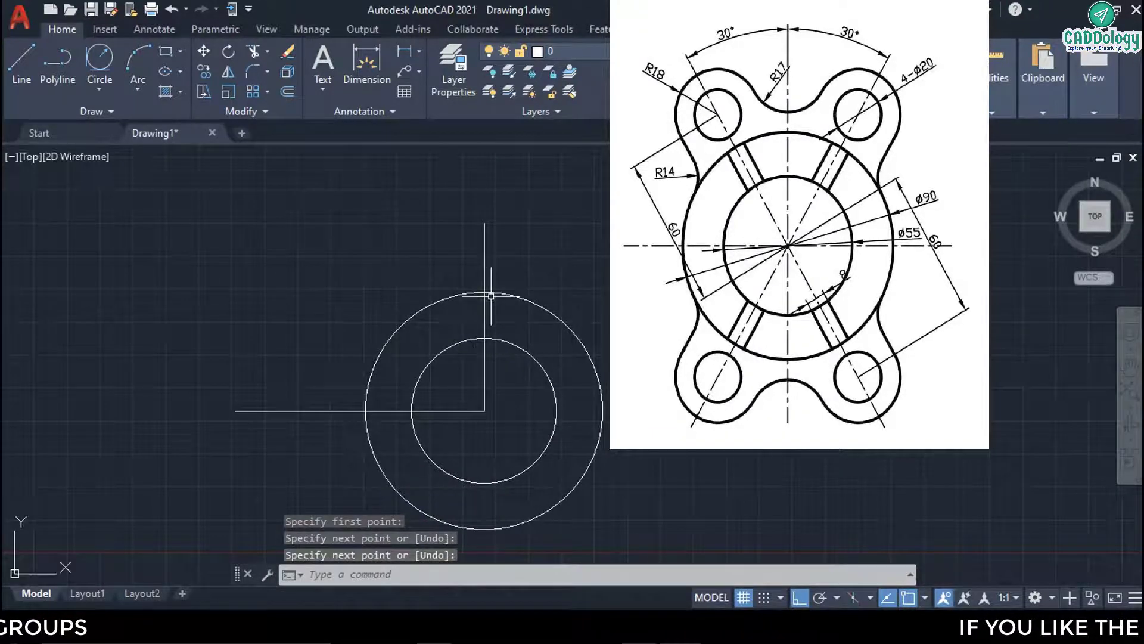
key(Return)
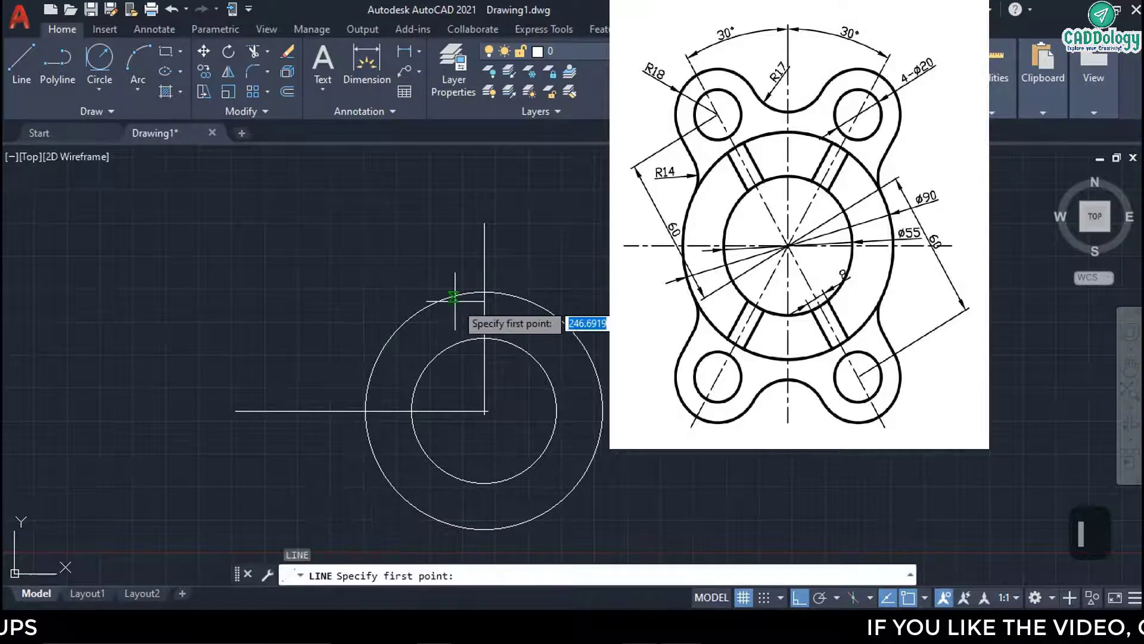
click(484, 410)
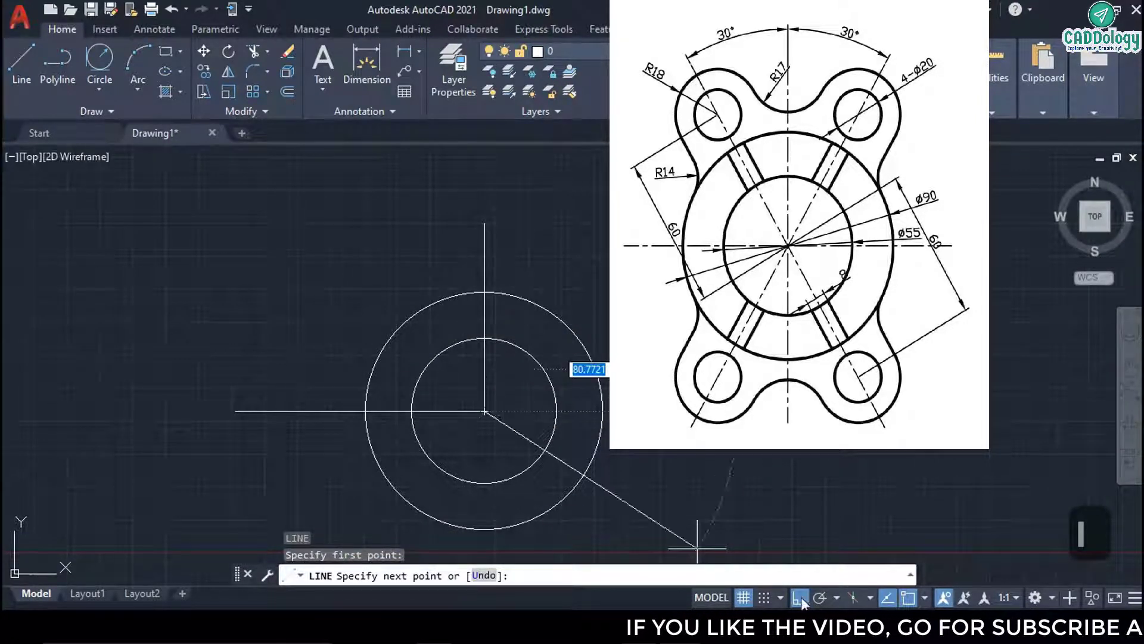
key(F8)
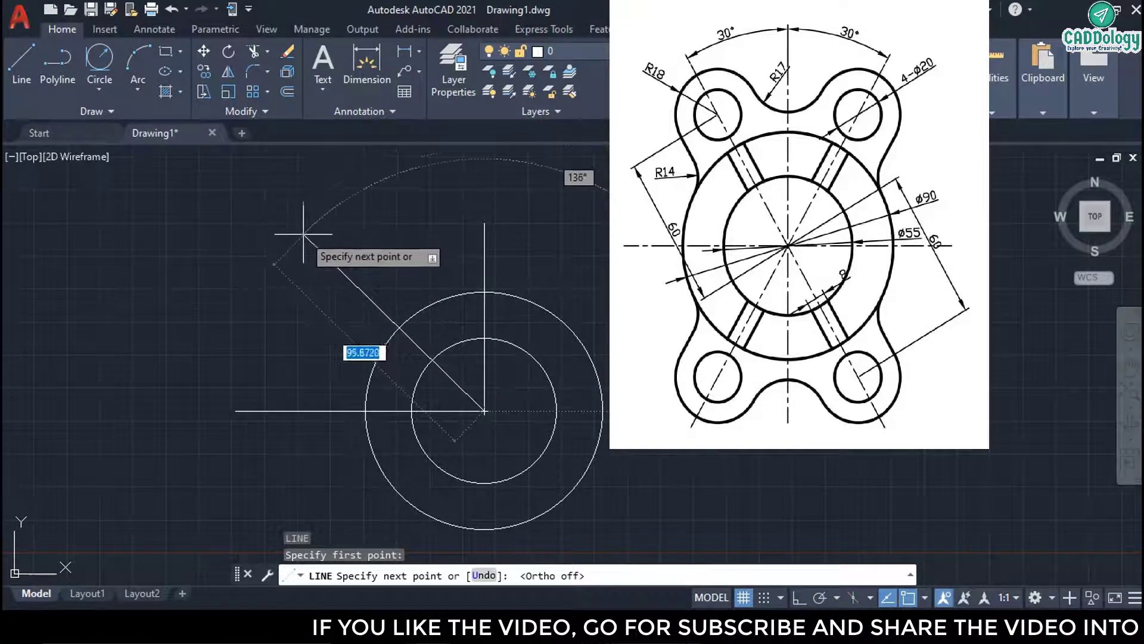
key(Tab)
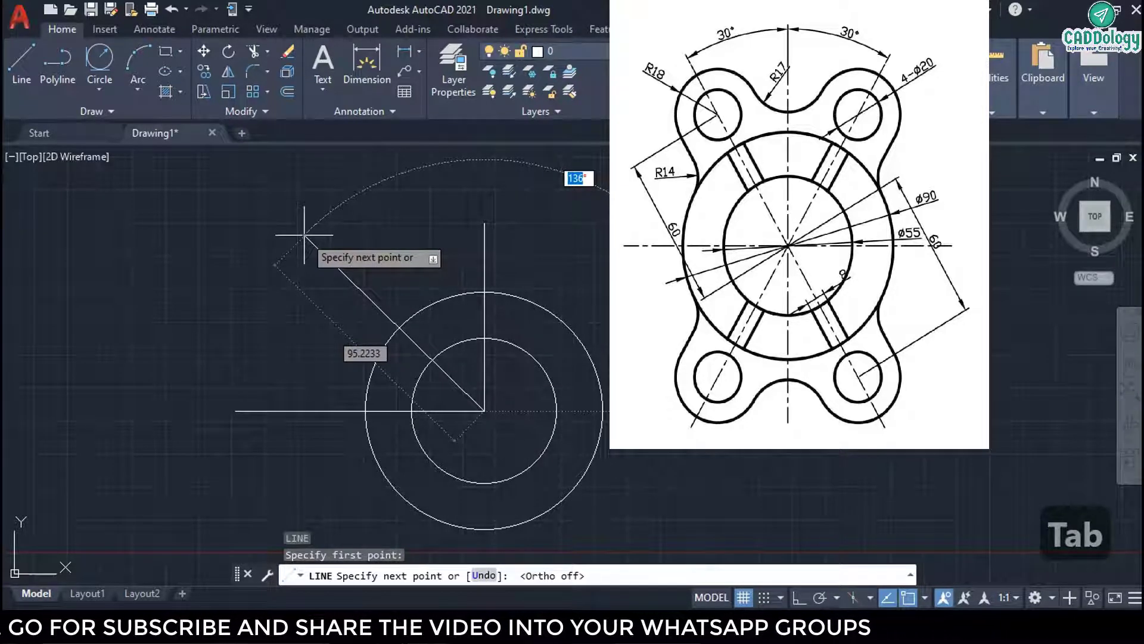
text(120)
key(Return)
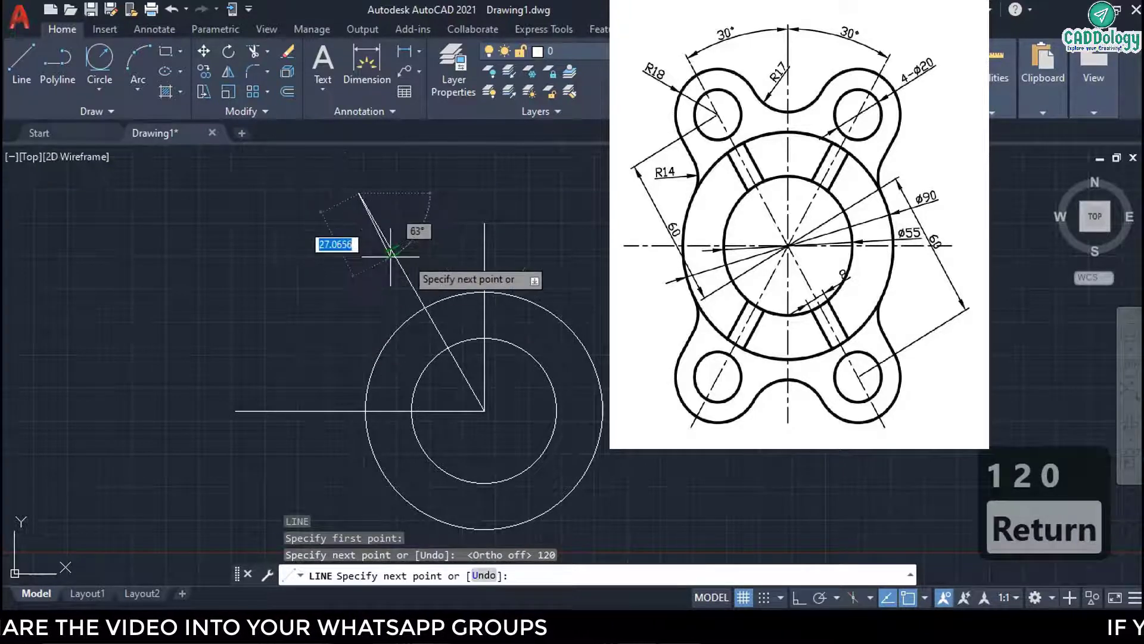
right_click(471, 245)
click(500, 253)
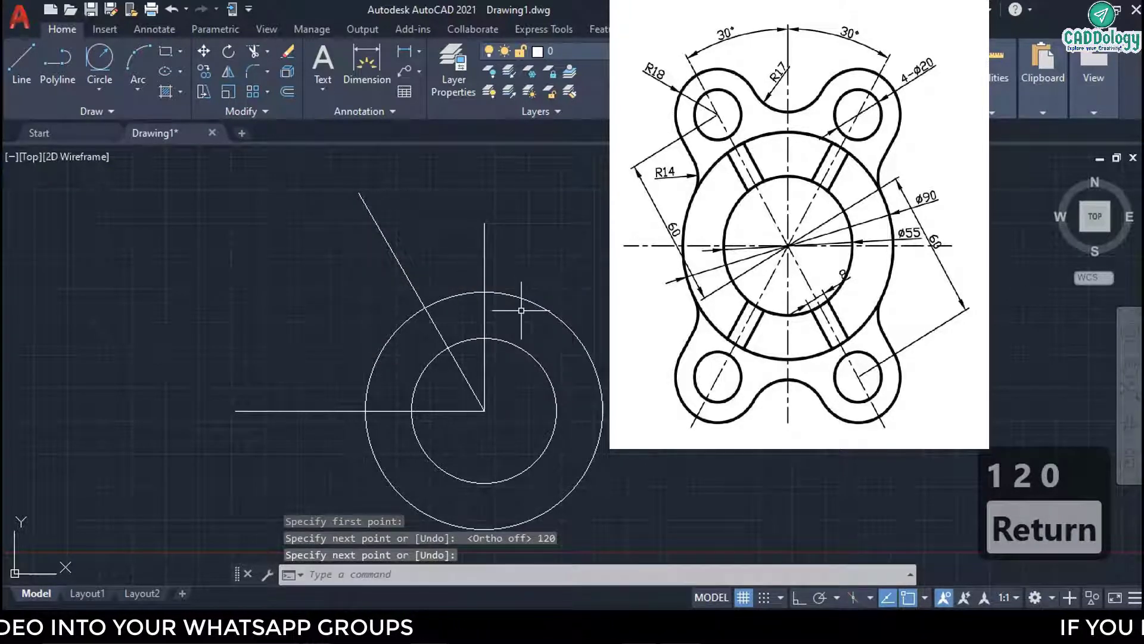
Draw a construction circle of radius 60 concentric with the diameter 55 and 90 circles.
middle_drag(521, 310, 419, 336)
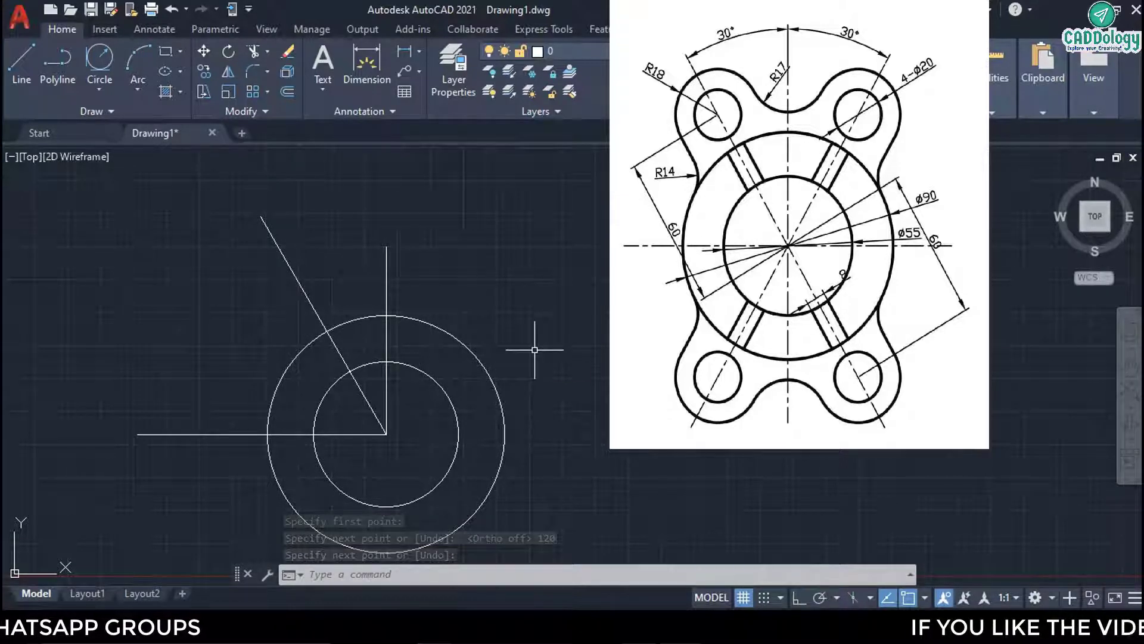
text(c)
key(Return)
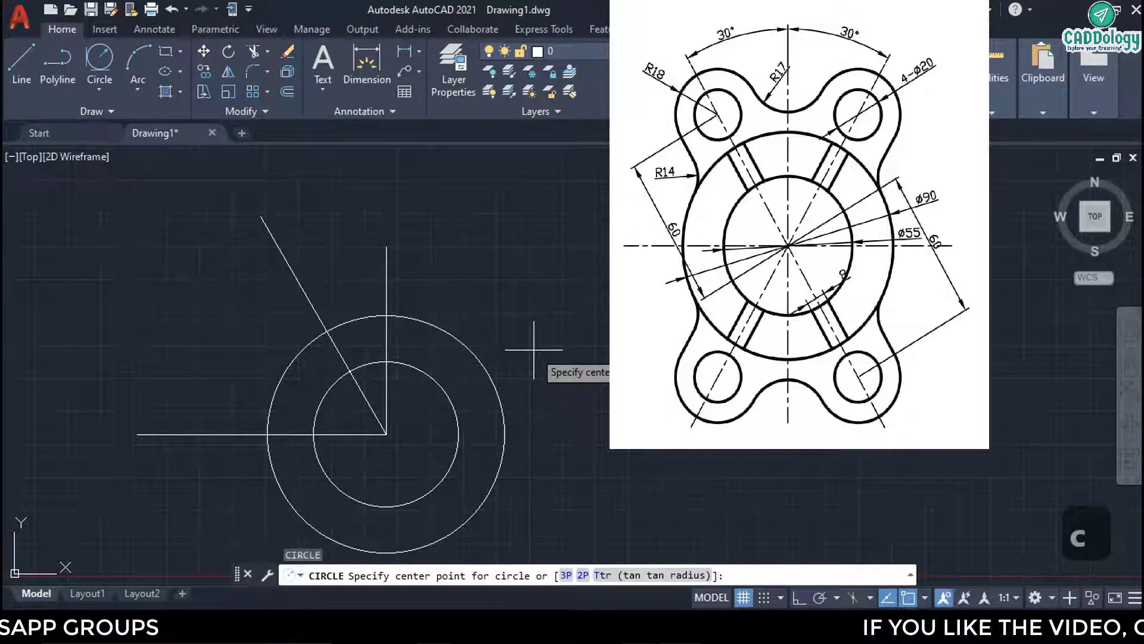
click(386, 434)
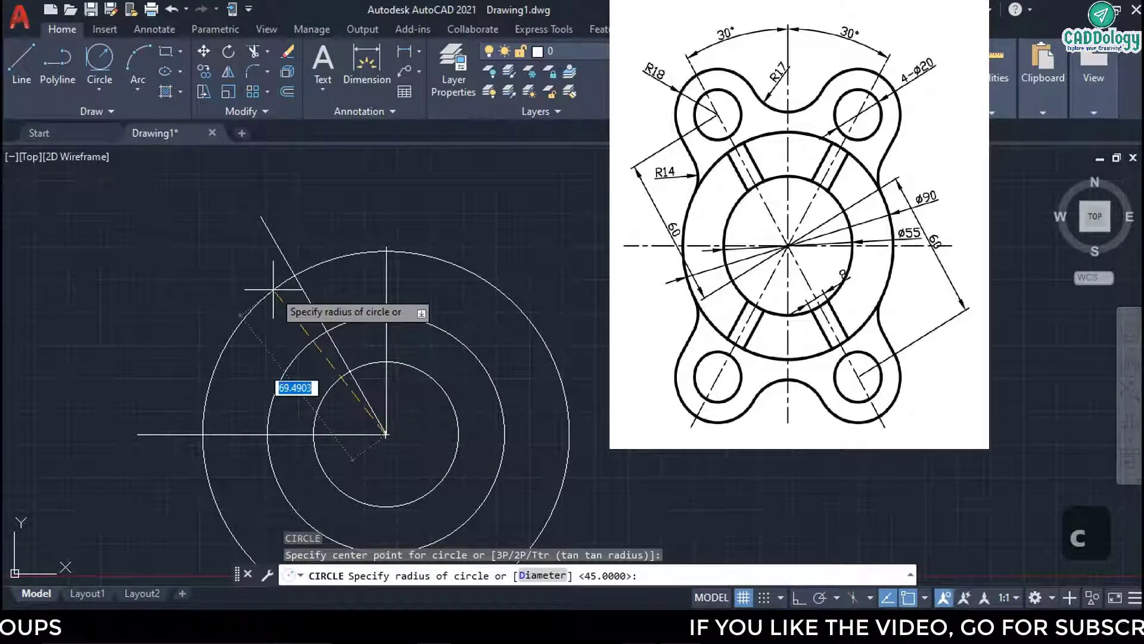
text(60)
key(Return)
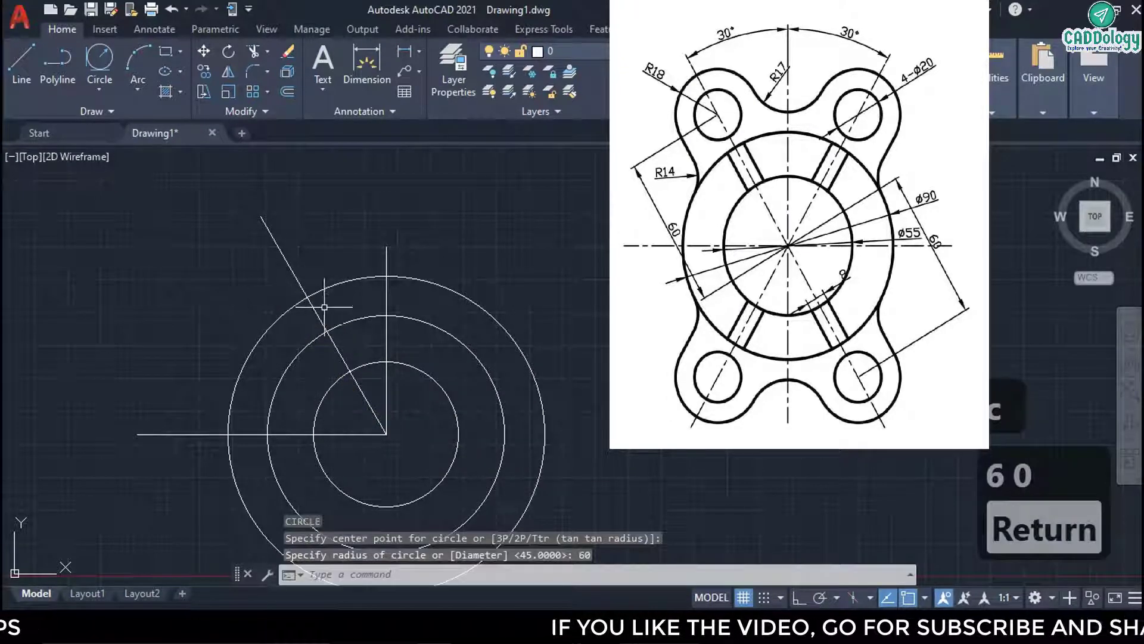
Draw a circle of radius 18 centred where the 120° line crosses the radius 60 circle.
scroll(298, 301, up, 2)
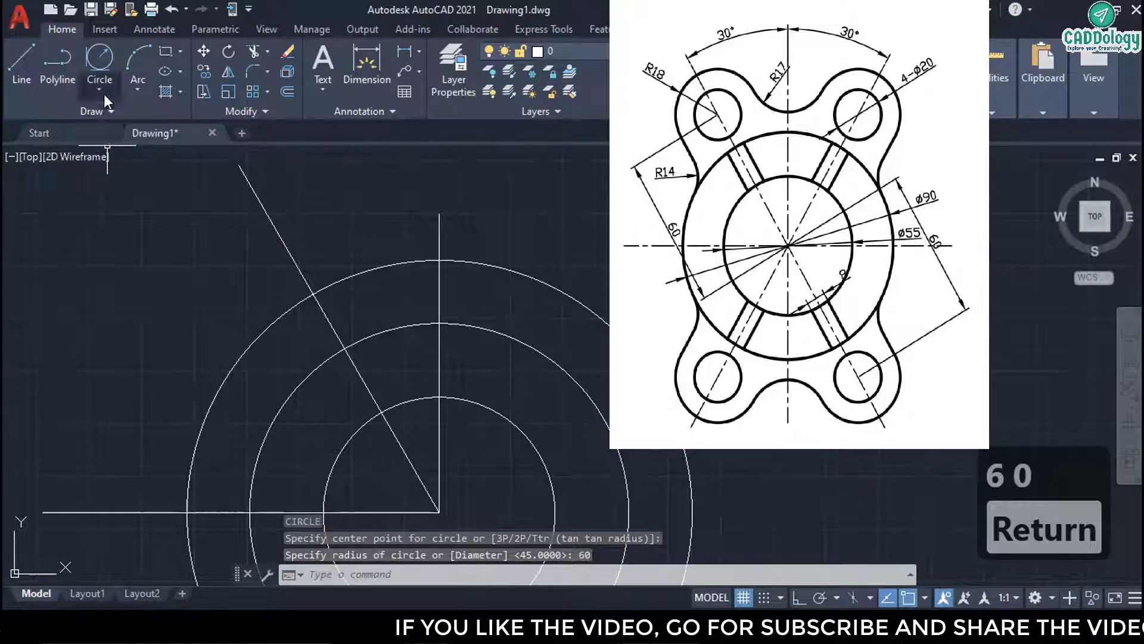
text(c)
key(Return)
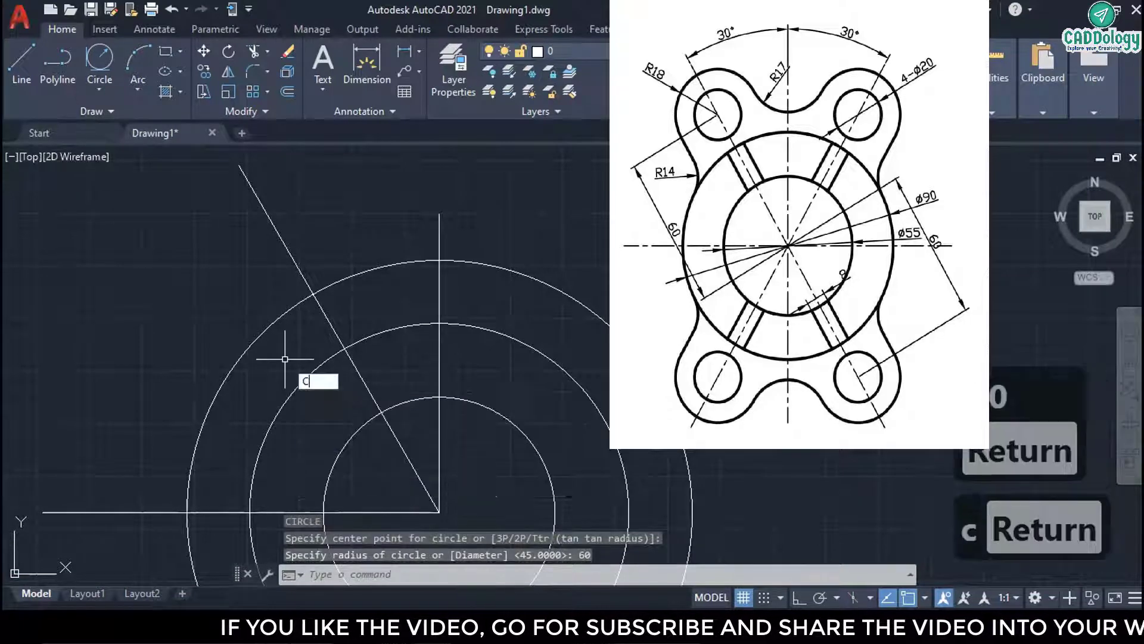
click(313, 294)
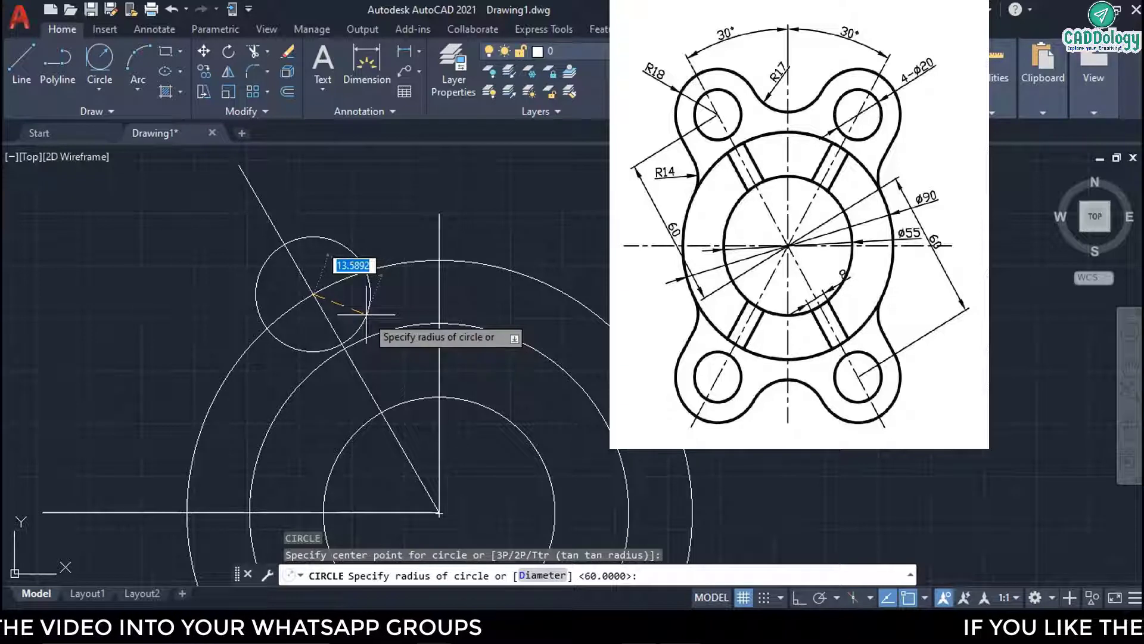
text(18)
key(Return)
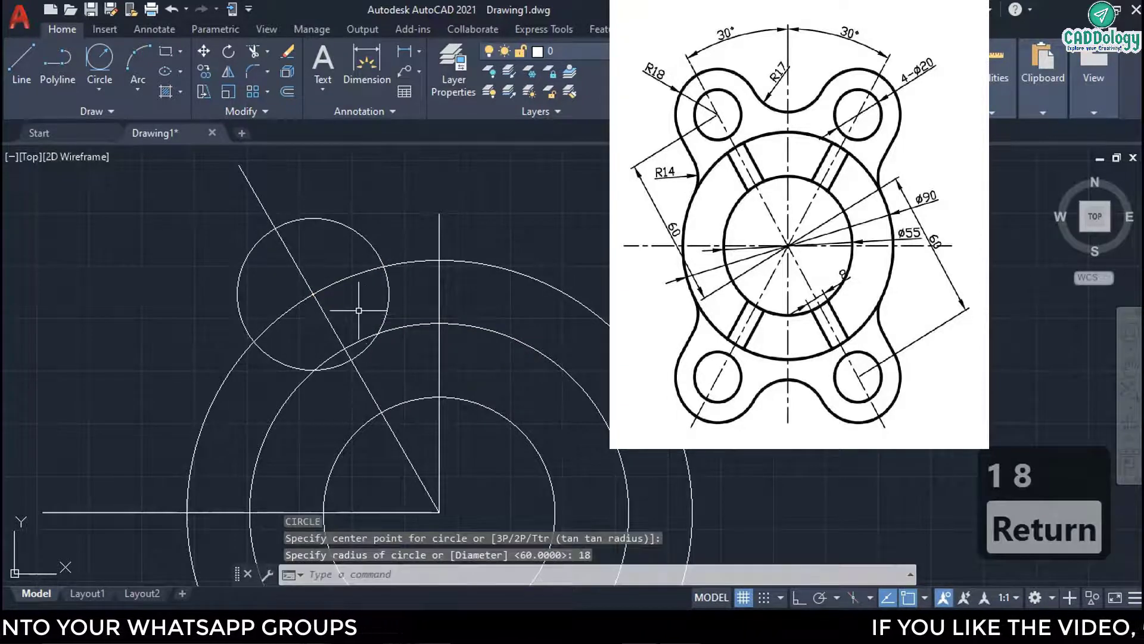
Draw a diameter 20 circle concentric with the radius 18 circle, and erase the radius 60 construction circle.
text(c)
key(Return)
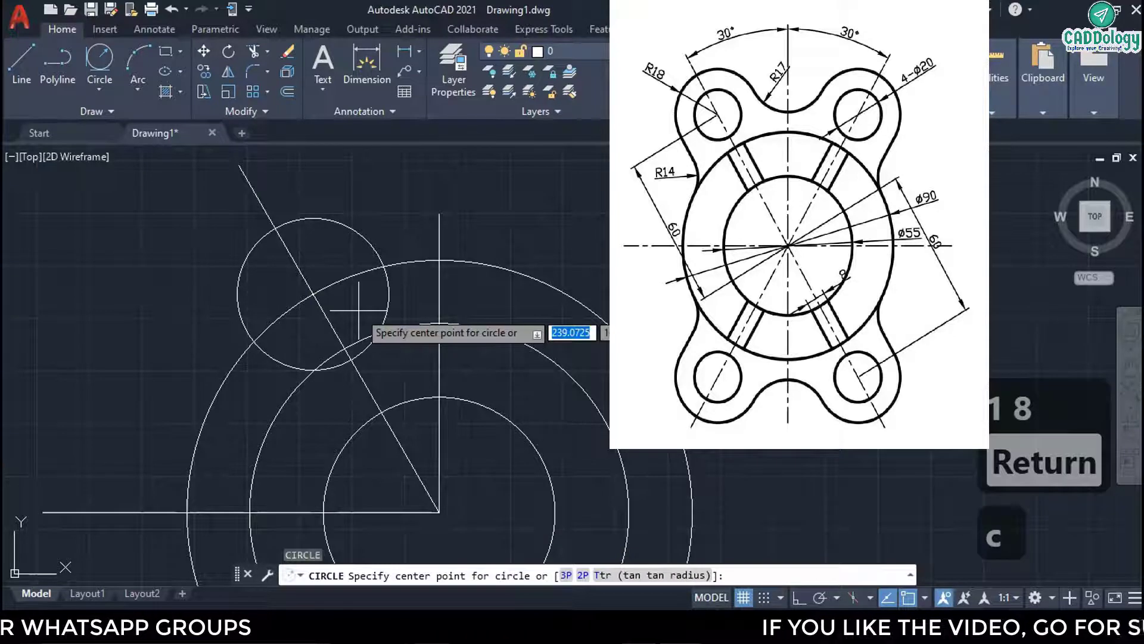
click(313, 294)
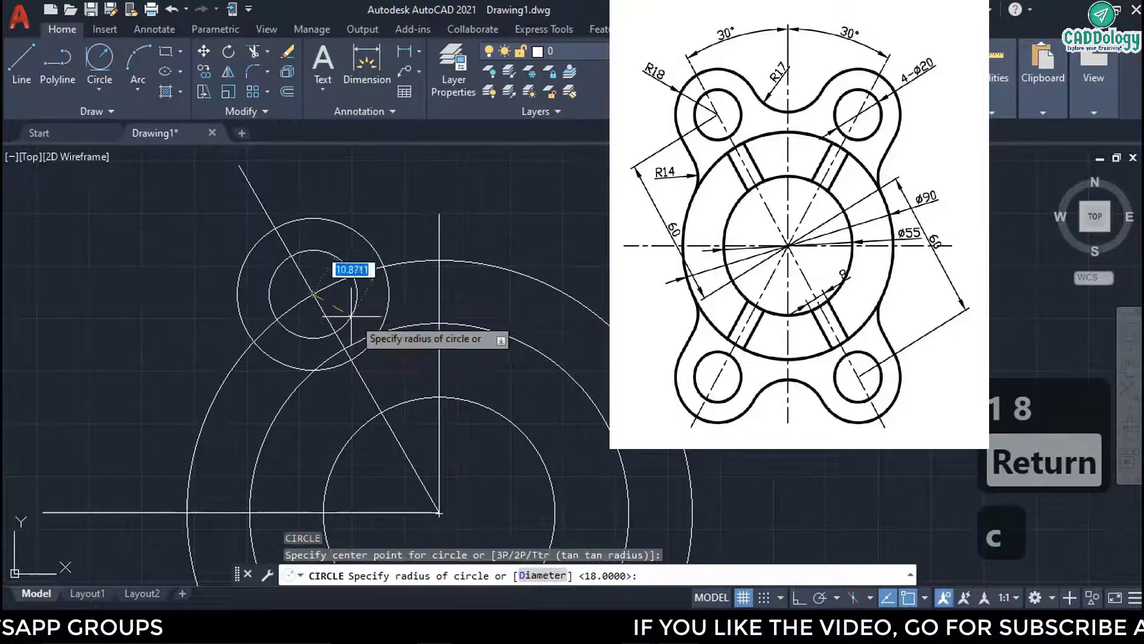
scroll(270, 257, down, 4)
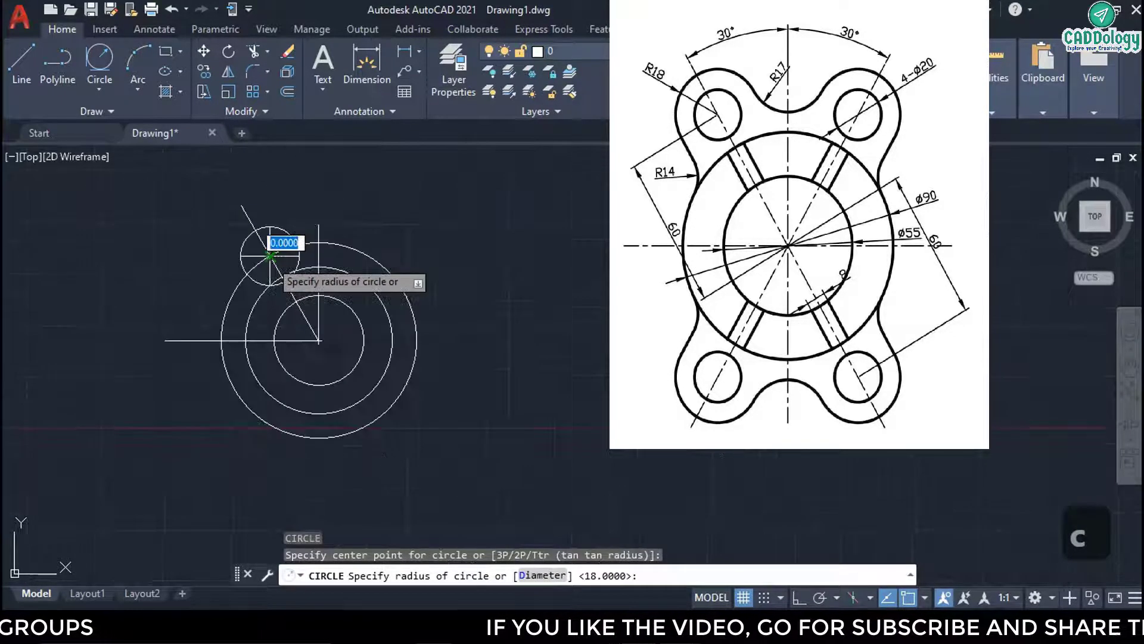
scroll(270, 256, up, 5)
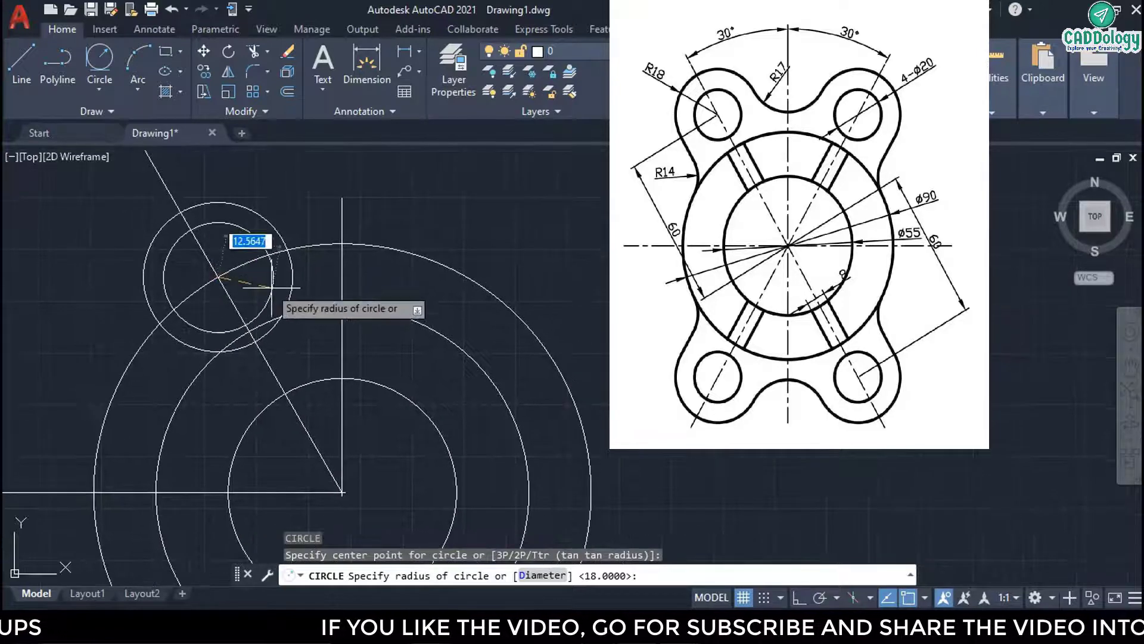
middle_drag(271, 287, 299, 260)
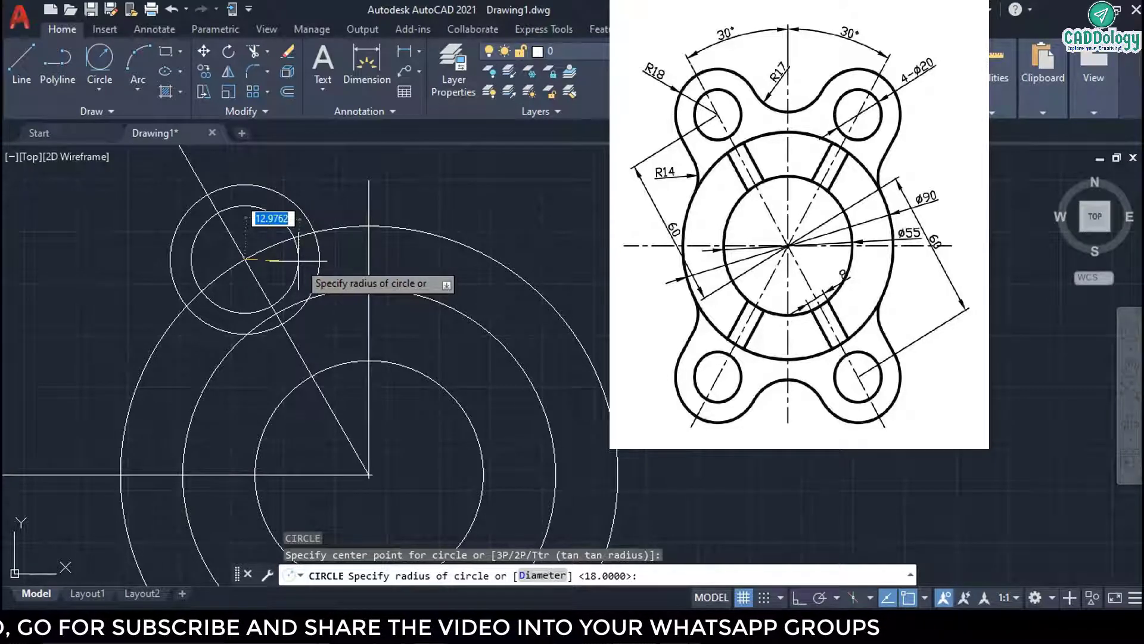
text(d)
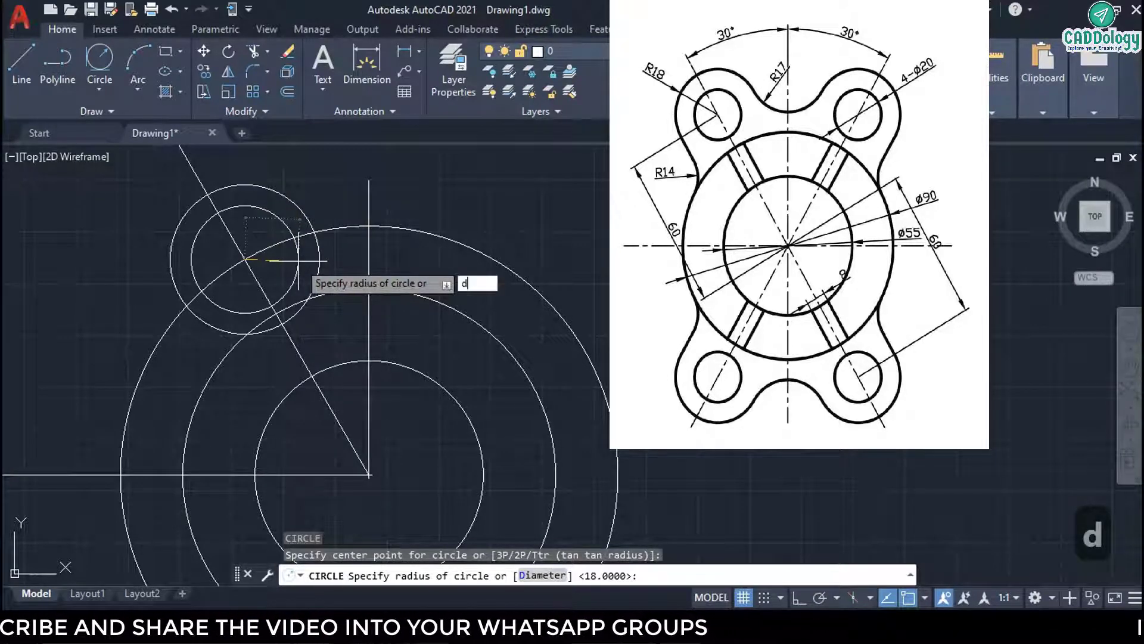
key(Return)
text(20)
key(Return)
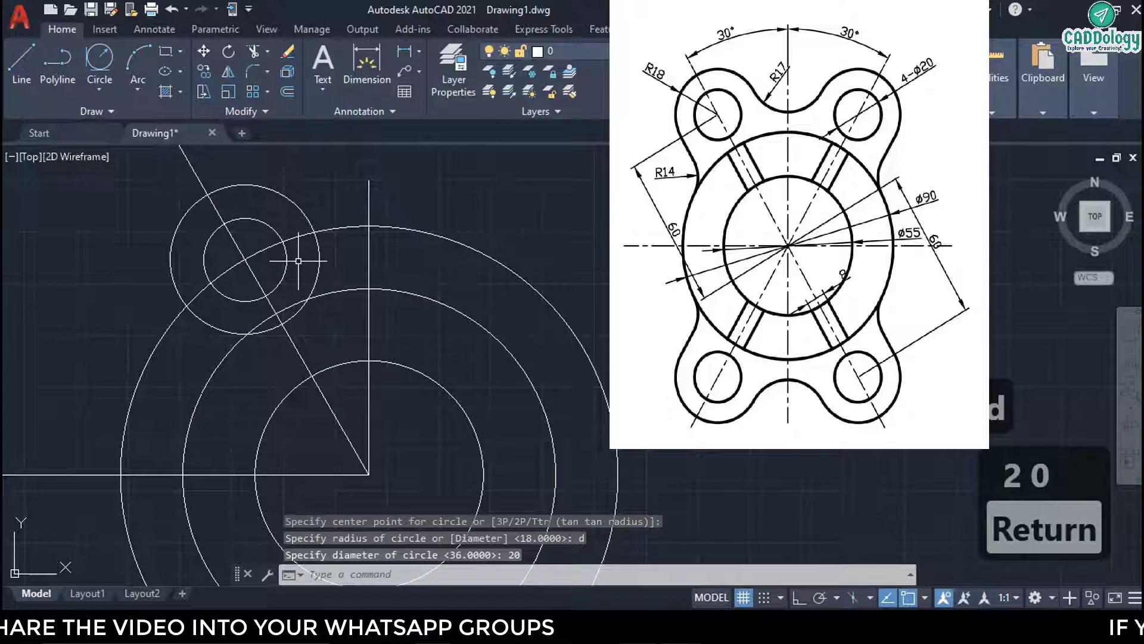
click(525, 282)
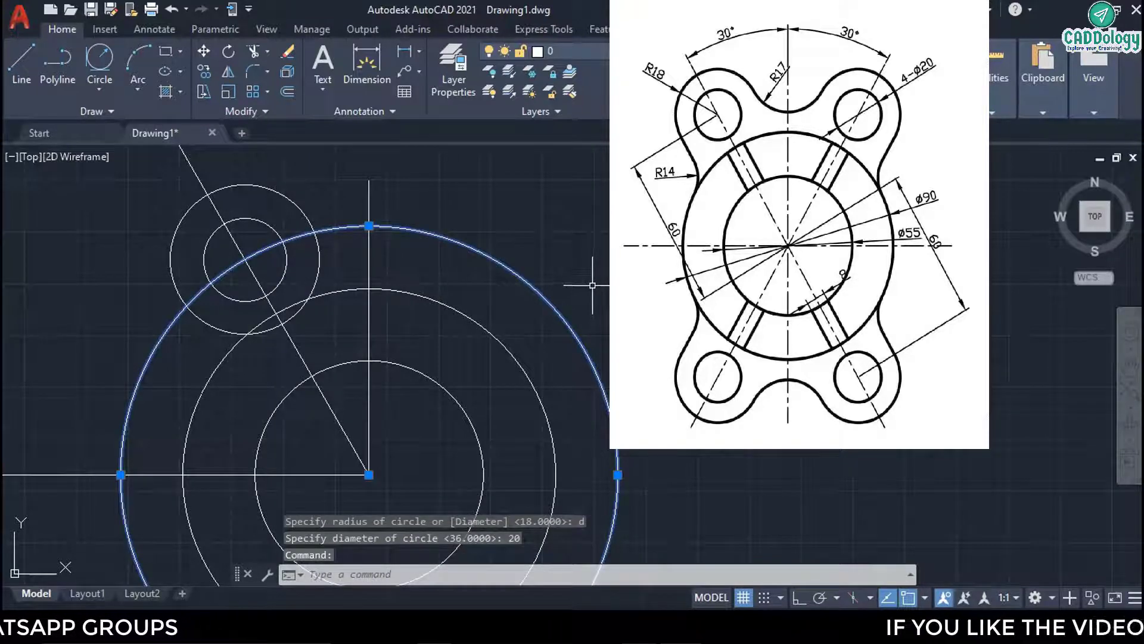
key(Delete)
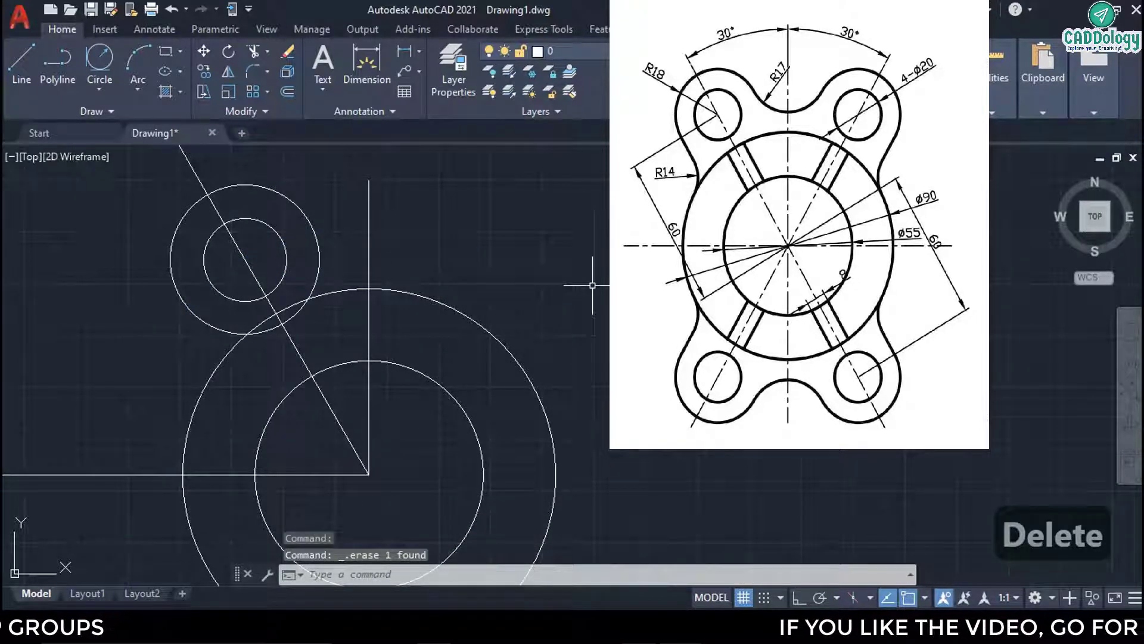
Fillet the outer left side of the radius 18 circle to the diameter 90 circle with a radius of 14.
text(fil)
key(Return)
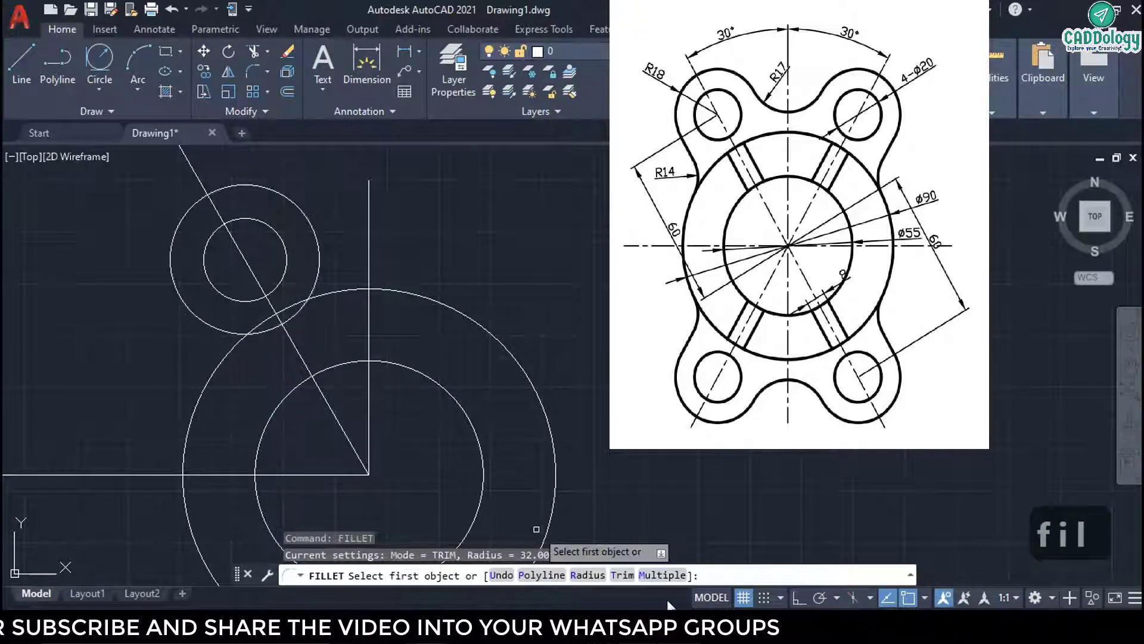
text(R)
key(Return)
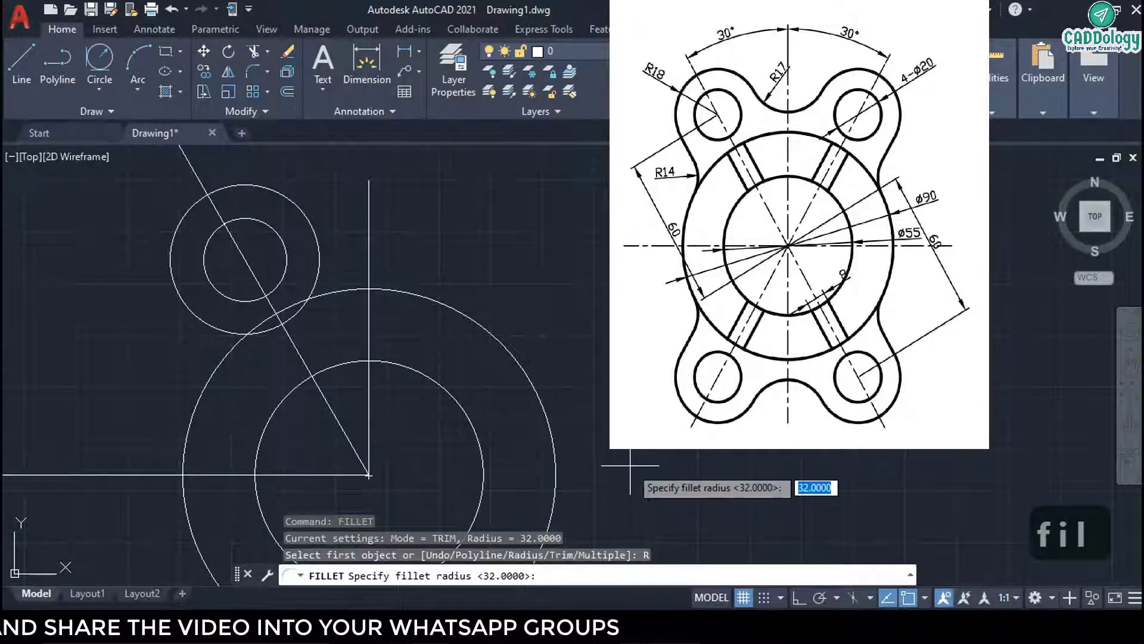
text(14)
key(Return)
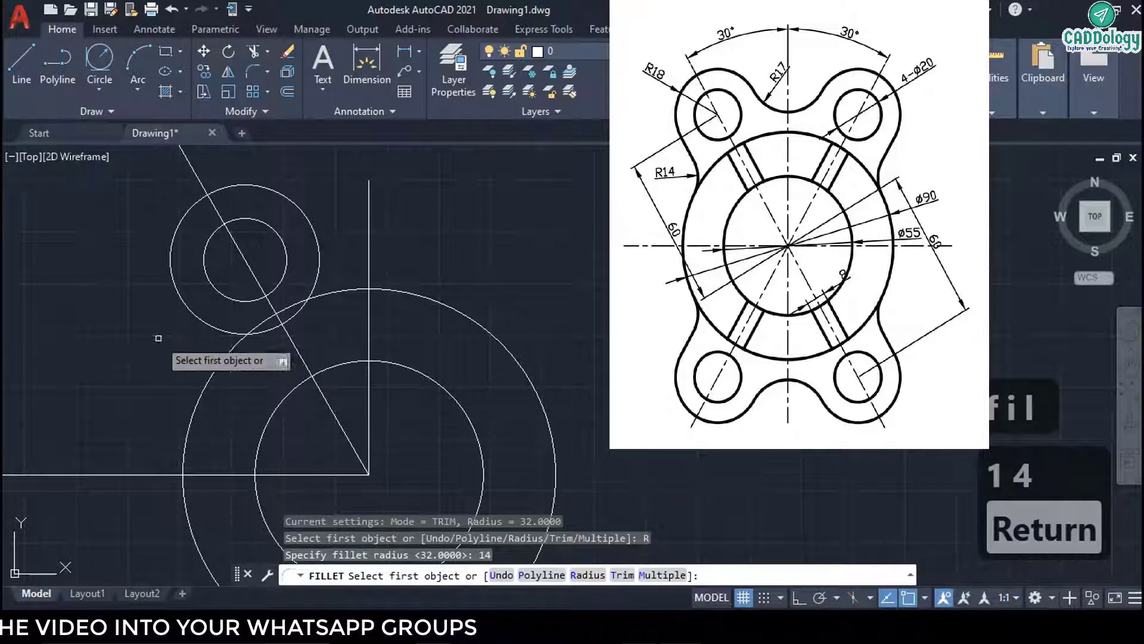
click(205, 323)
click(206, 382)
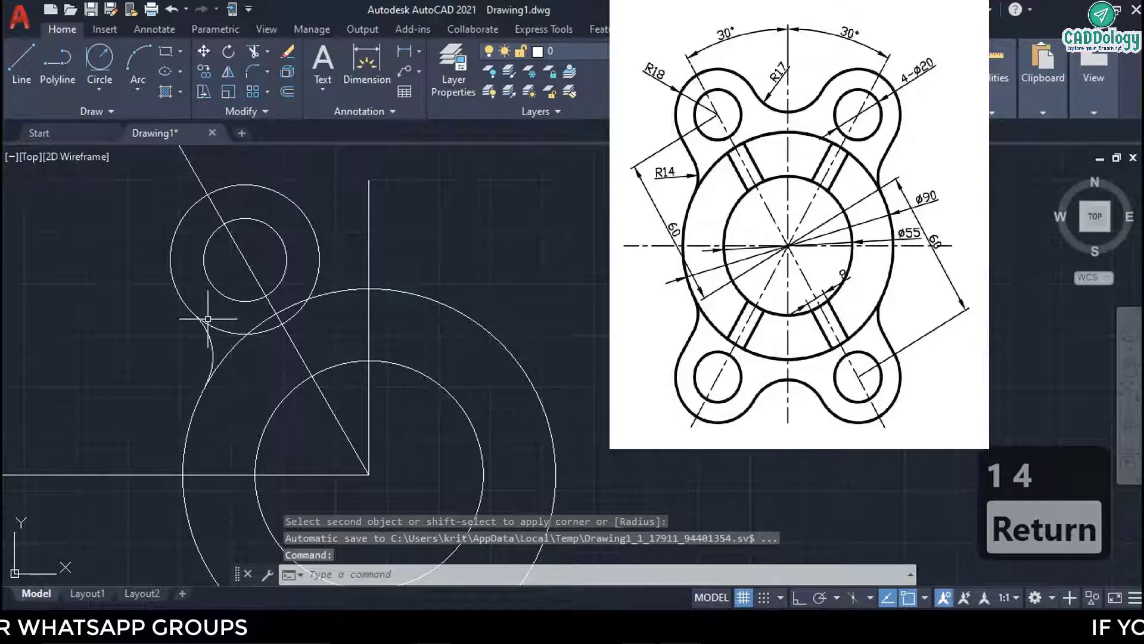
Trim away the lower part of the radius 18 circle between the fillet and the diameter 90 circle.
scroll(219, 332, up, 2)
scroll(251, 316, down, 2)
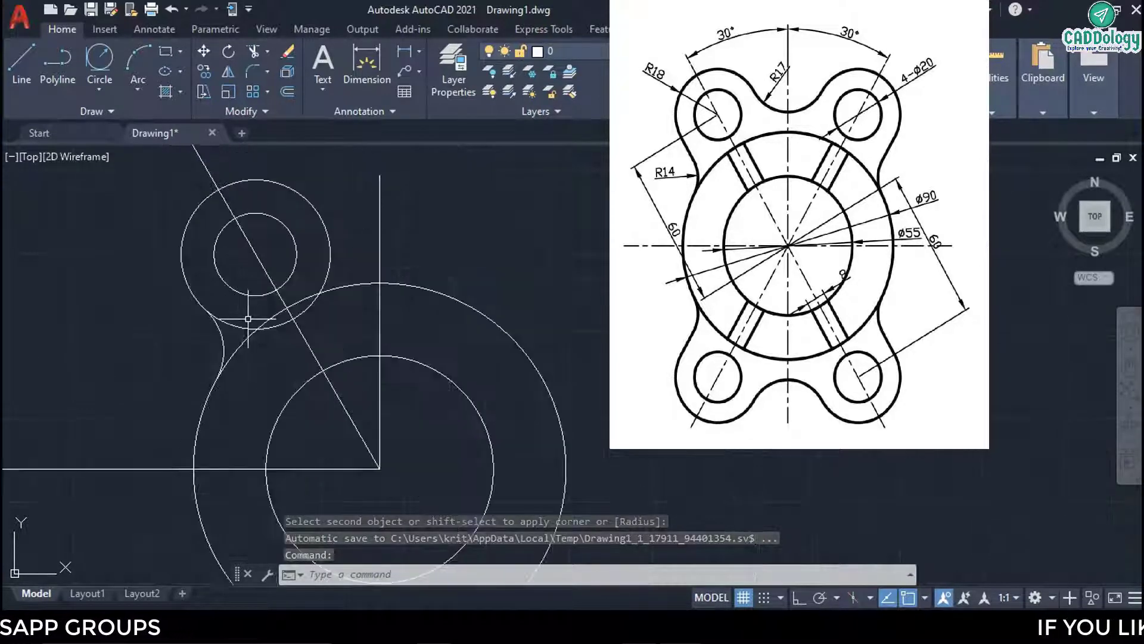
middle_drag(249, 318, 216, 358)
text(t)
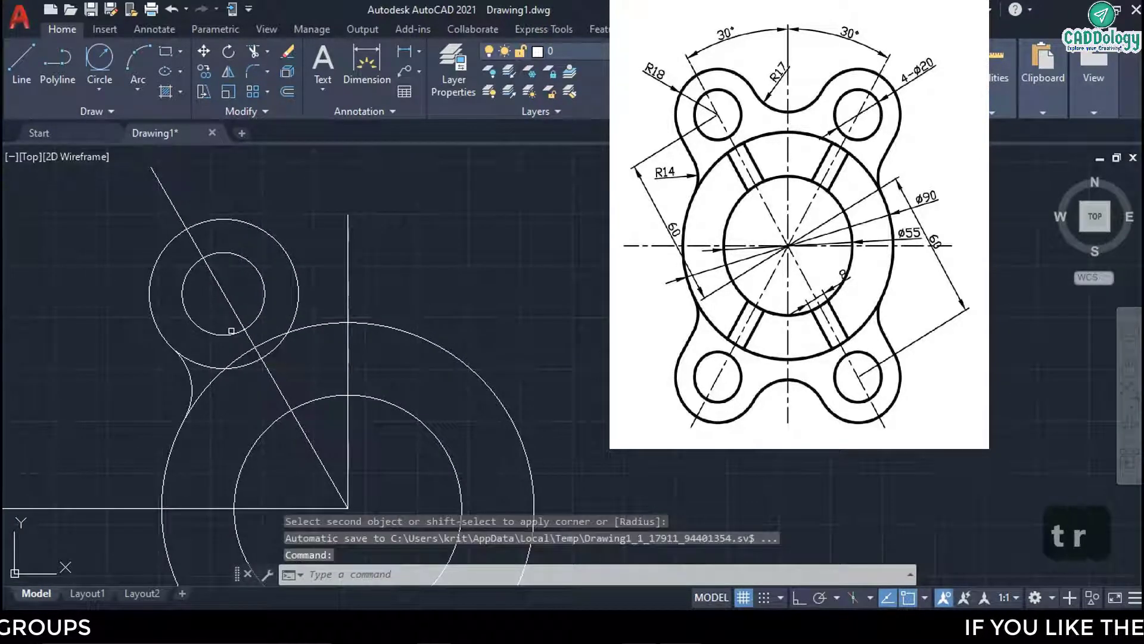
key(Return)
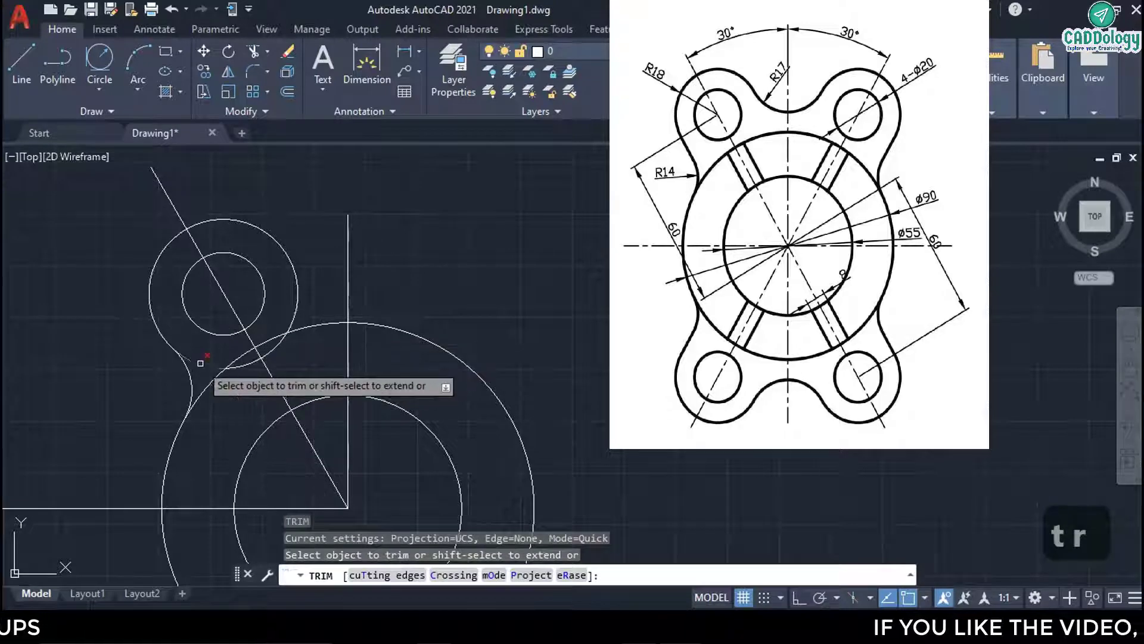
click(200, 363)
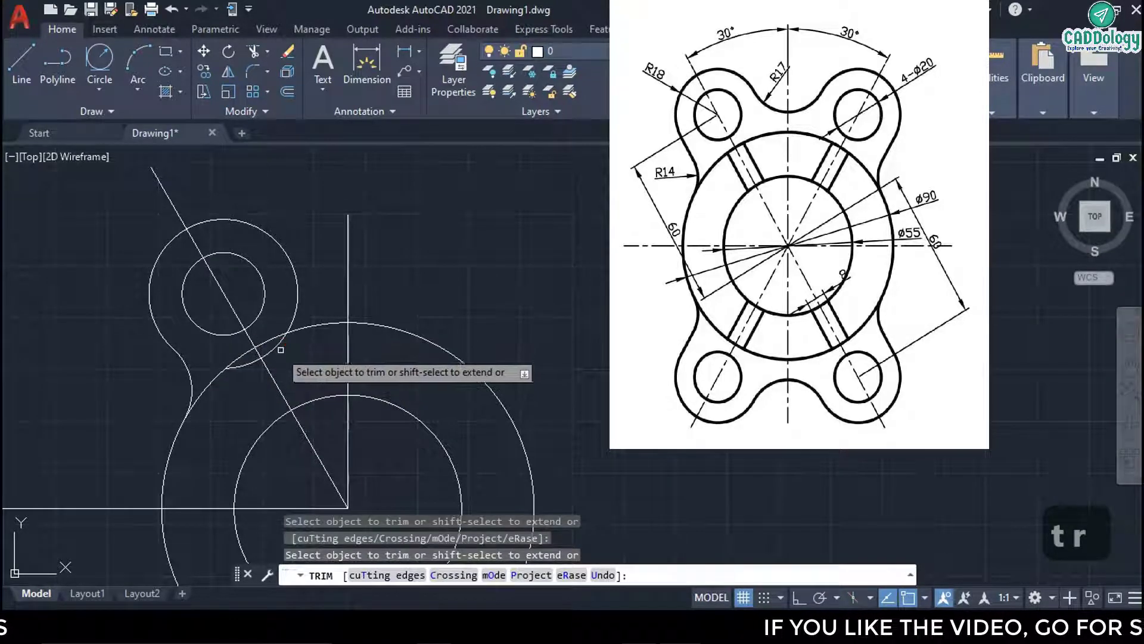
right_click(334, 335)
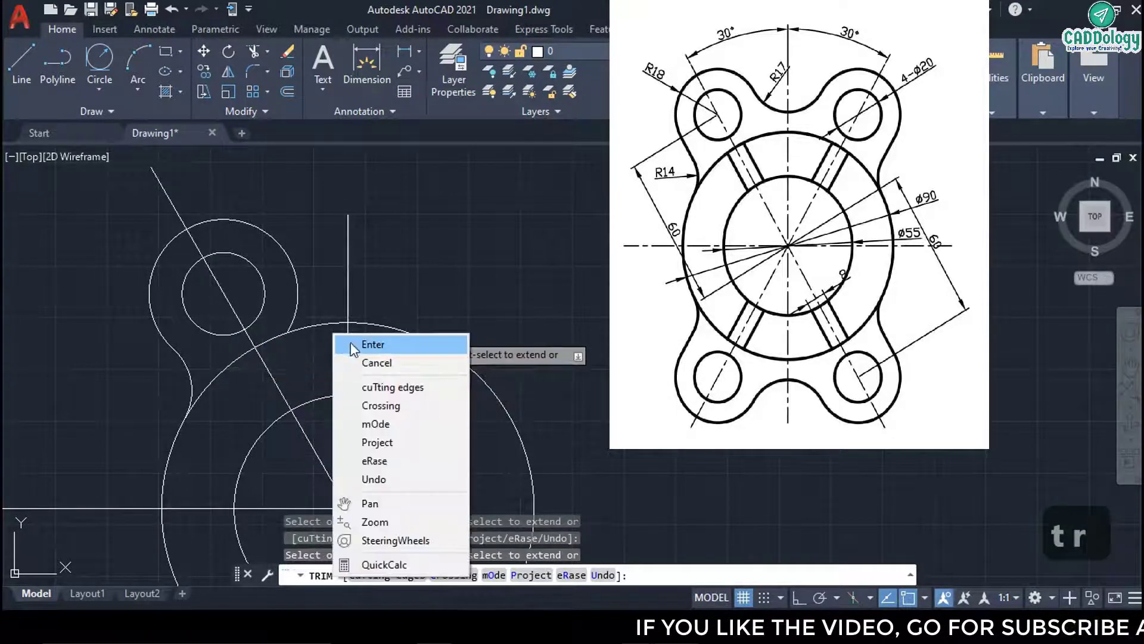
click(370, 344)
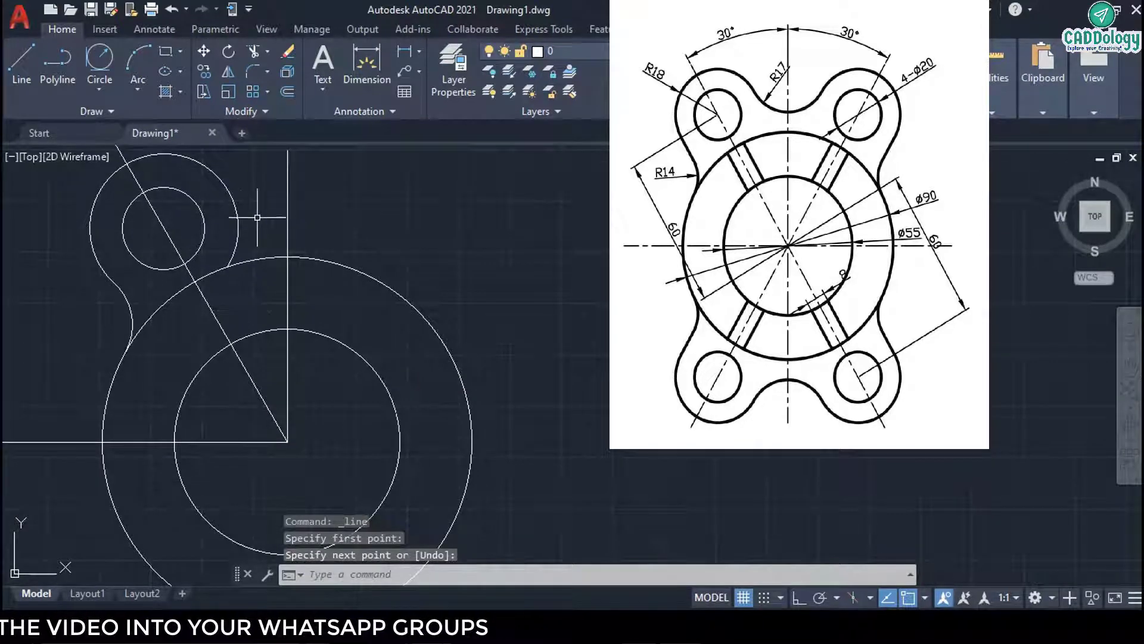
Offset the 120° centre line by 4 to both sides to form the rib edges.
click(292, 91)
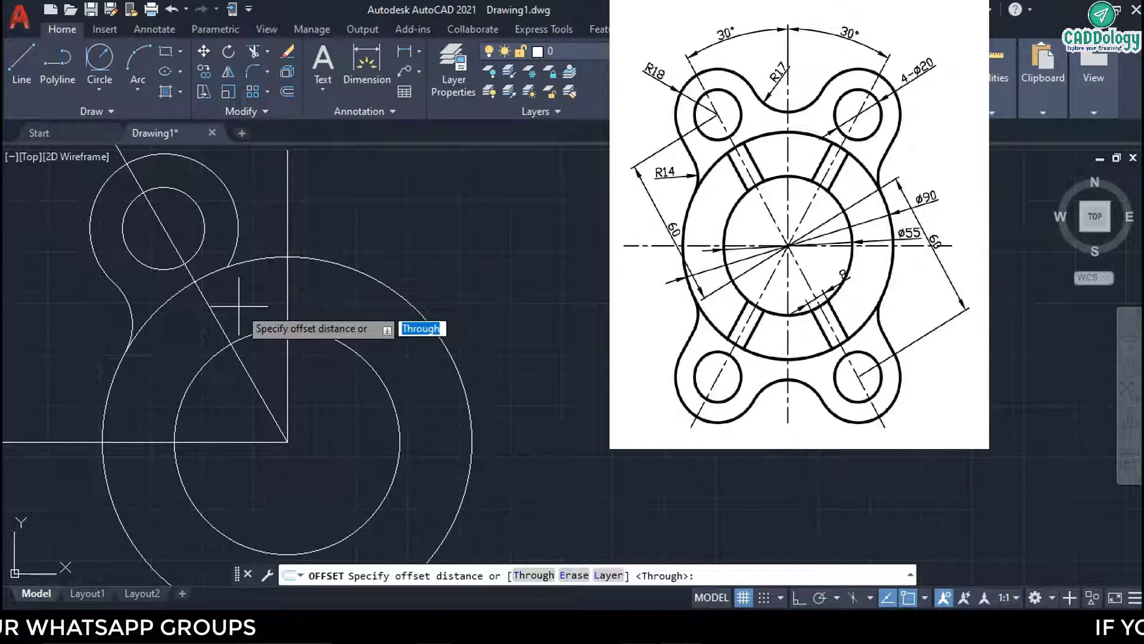
text(4)
key(Return)
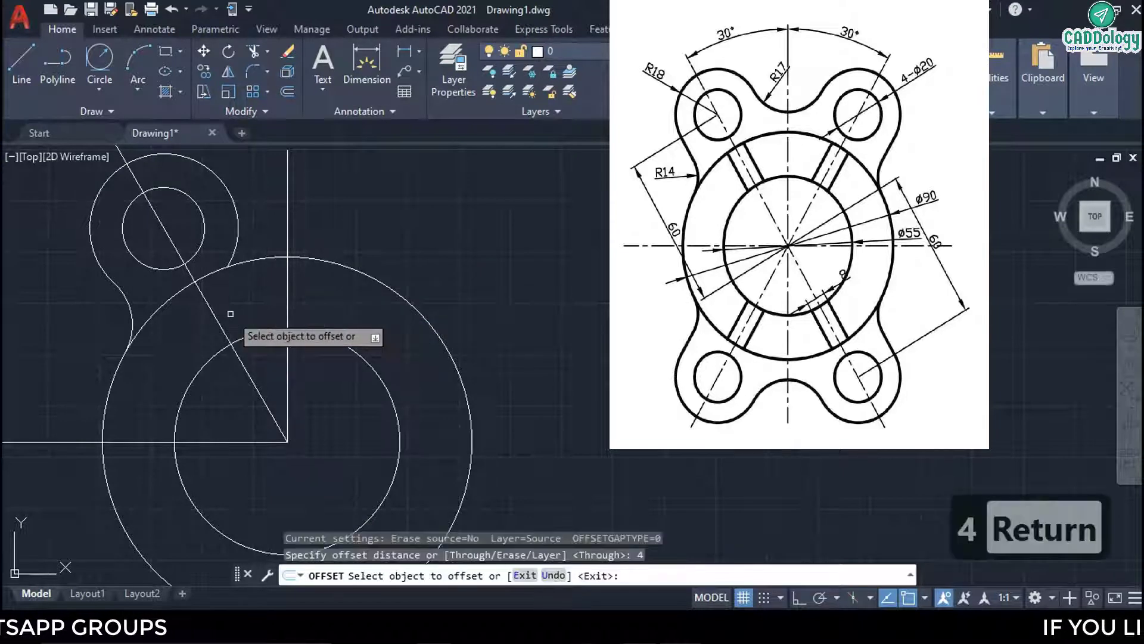
click(217, 311)
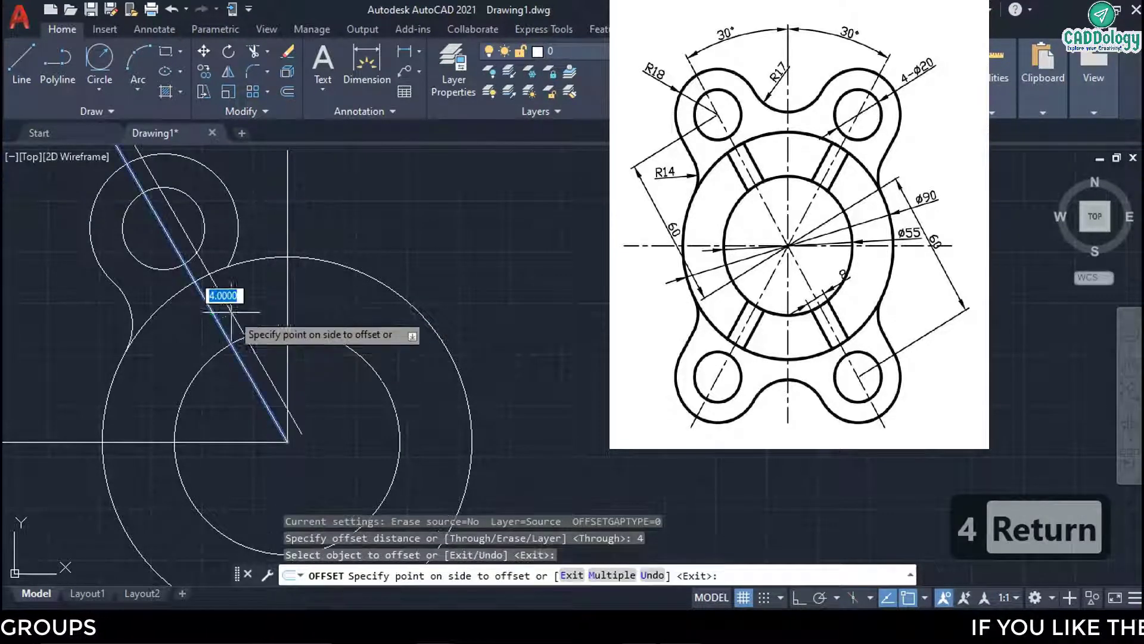
click(227, 295)
click(215, 323)
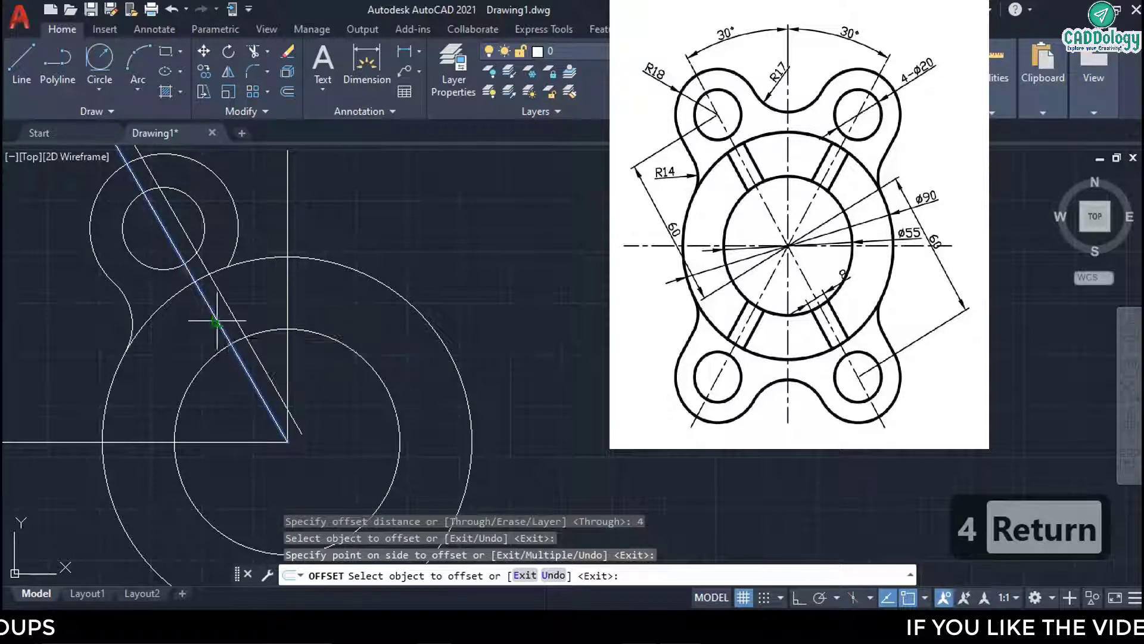
click(173, 339)
key(Return)
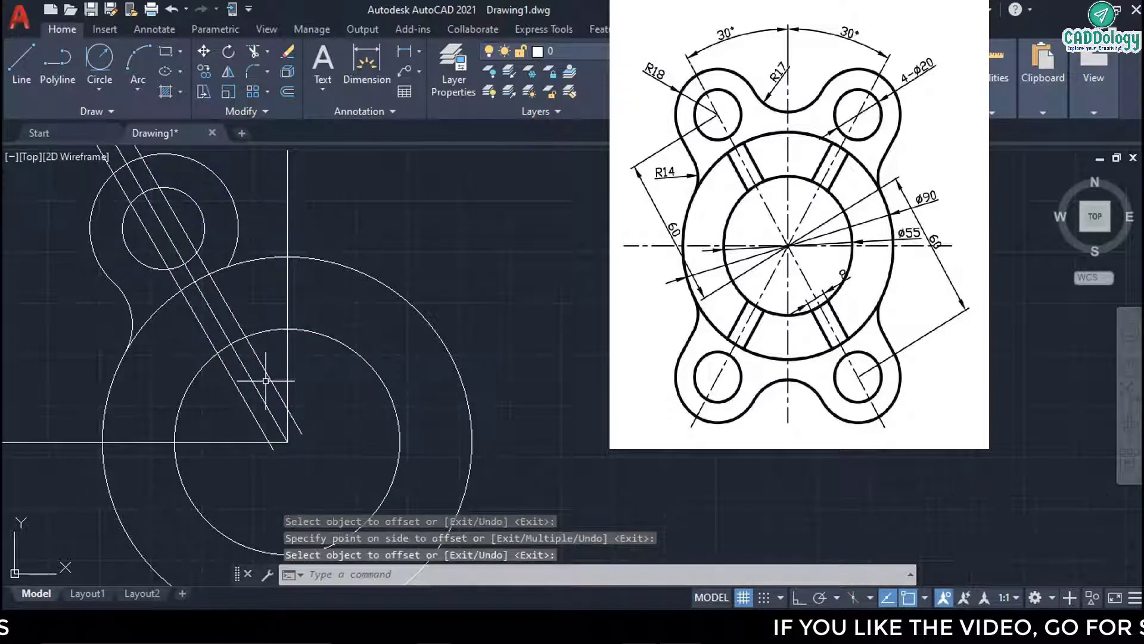
Trim the three inclined lines inside the diameter 55 circle and between the diameter 90 circle and the diameter 20 hole.
text(tr)
key(Return)
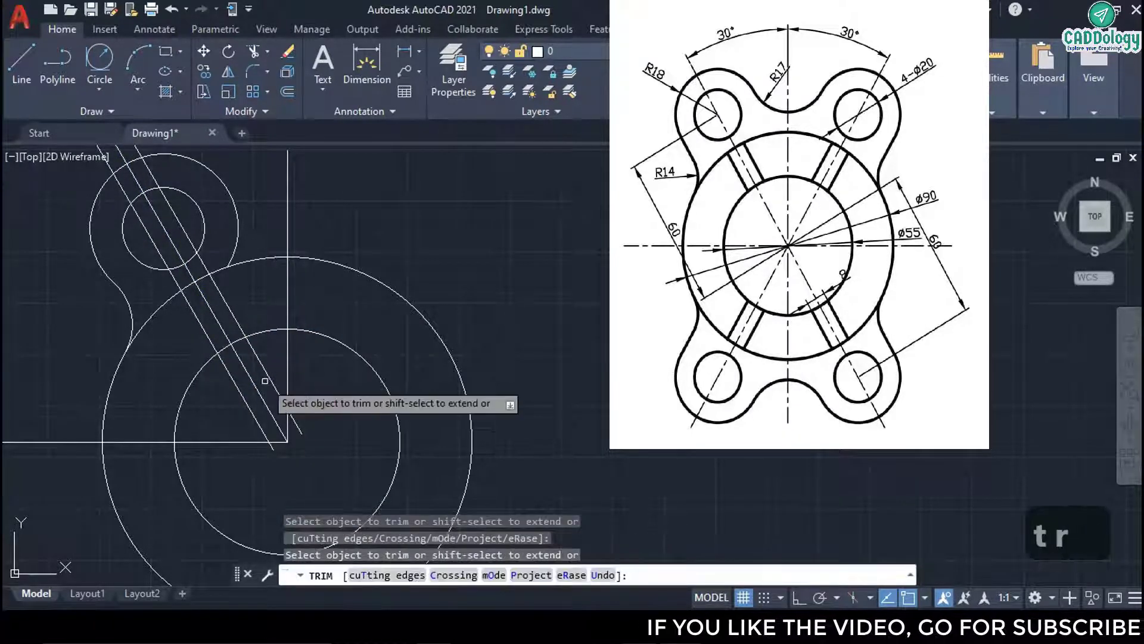
mouse_move(265, 381)
mouse_down()
mouse_move(268, 289)
mouse_move(225, 317)
mouse_move(238, 238)
mouse_move(168, 279)
mouse_up()
right_click(227, 258)
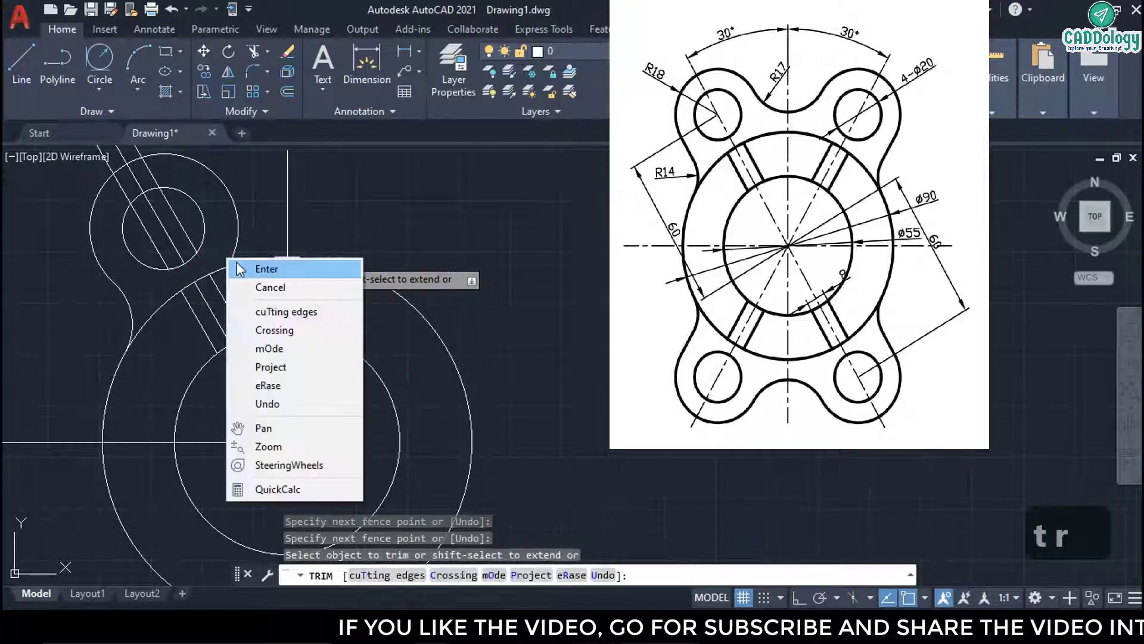
click(266, 269)
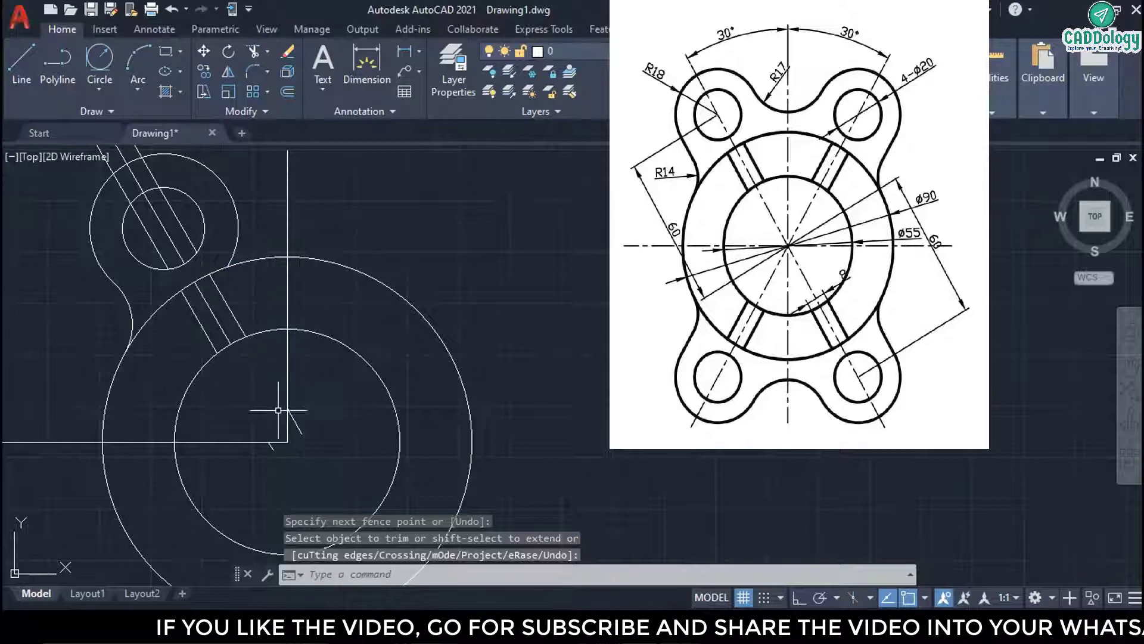
Erase the two short line remnants near the flange centre and the three inclined line segments running through the upper-left lobe.
click(313, 420)
click(300, 431)
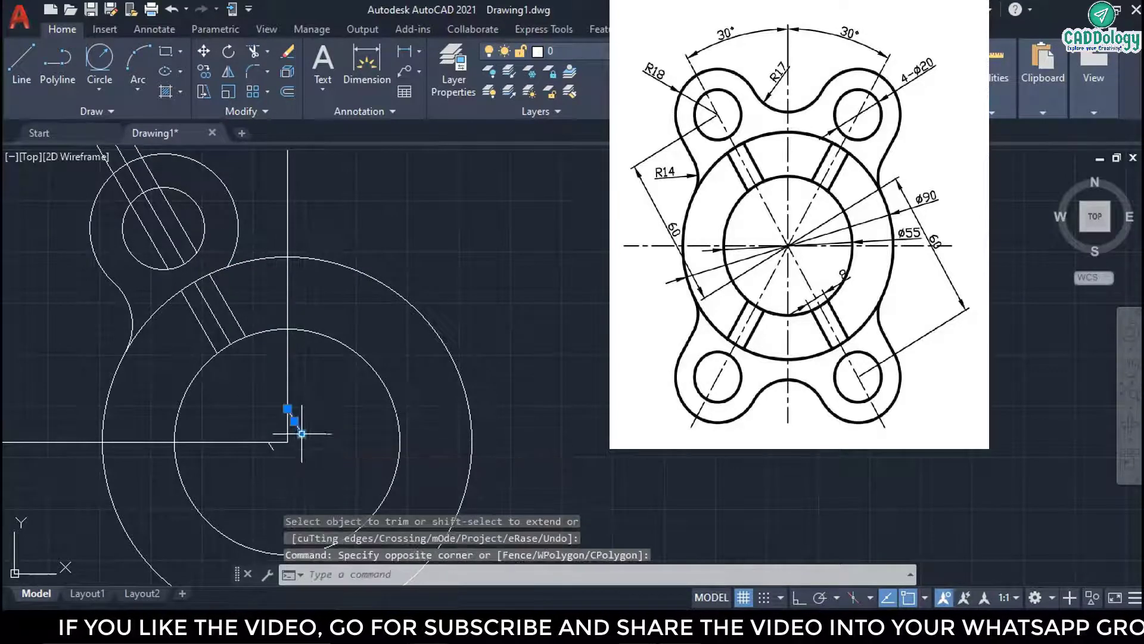
click(275, 447)
middle_drag(171, 240, 251, 341)
click(214, 222)
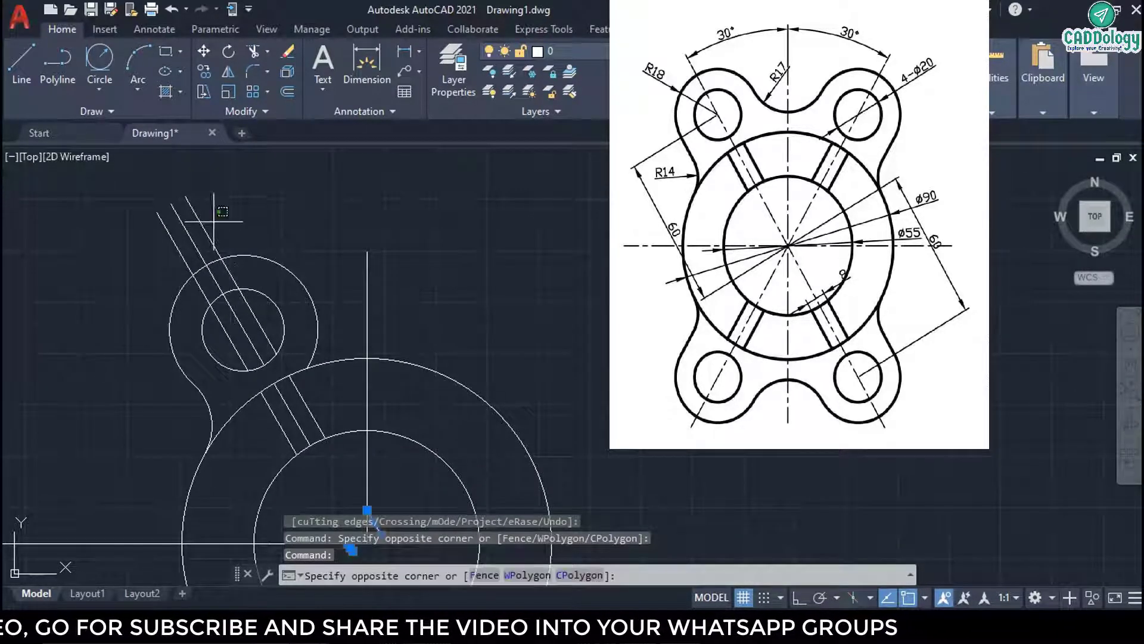
click(197, 233)
key(Delete)
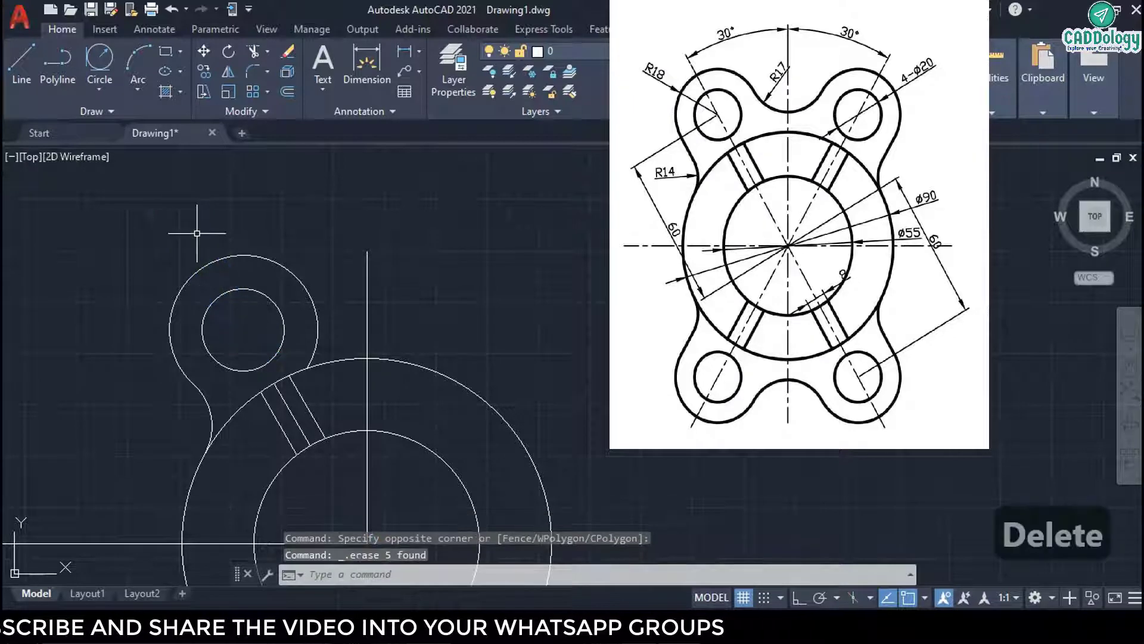
Mirror the radius 18 lobe arc, its hole and the two rib edges about the vertical centre line, keeping the source objects.
scroll(332, 291, down, 2)
middle_drag(332, 292, 336, 388)
click(318, 415)
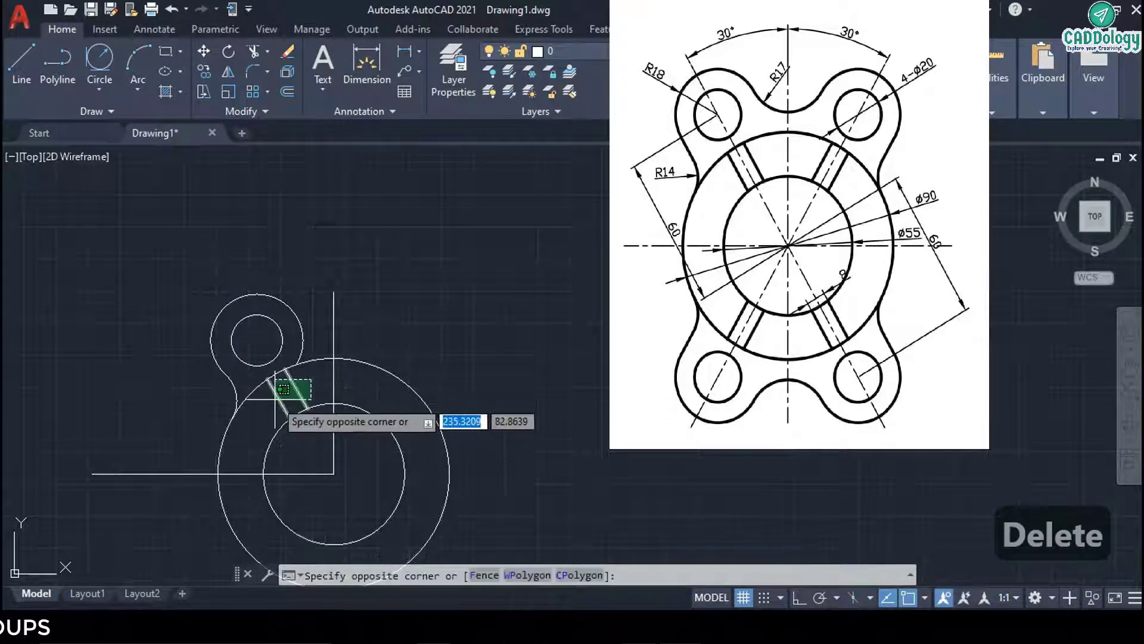
click(266, 384)
click(317, 339)
click(145, 248)
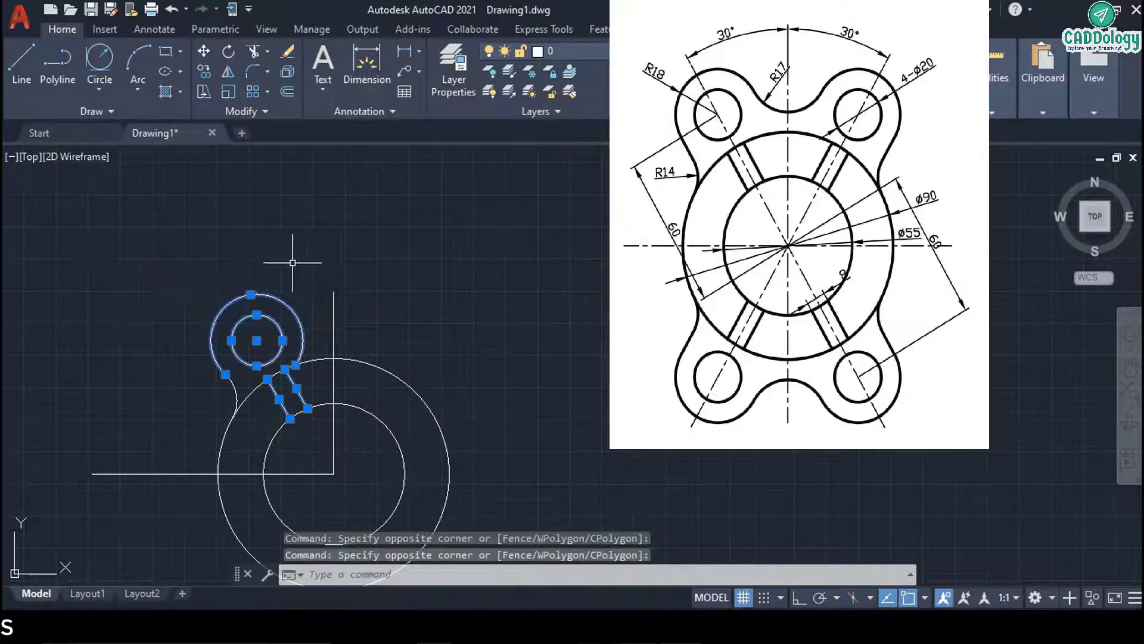
text(mirror line:)
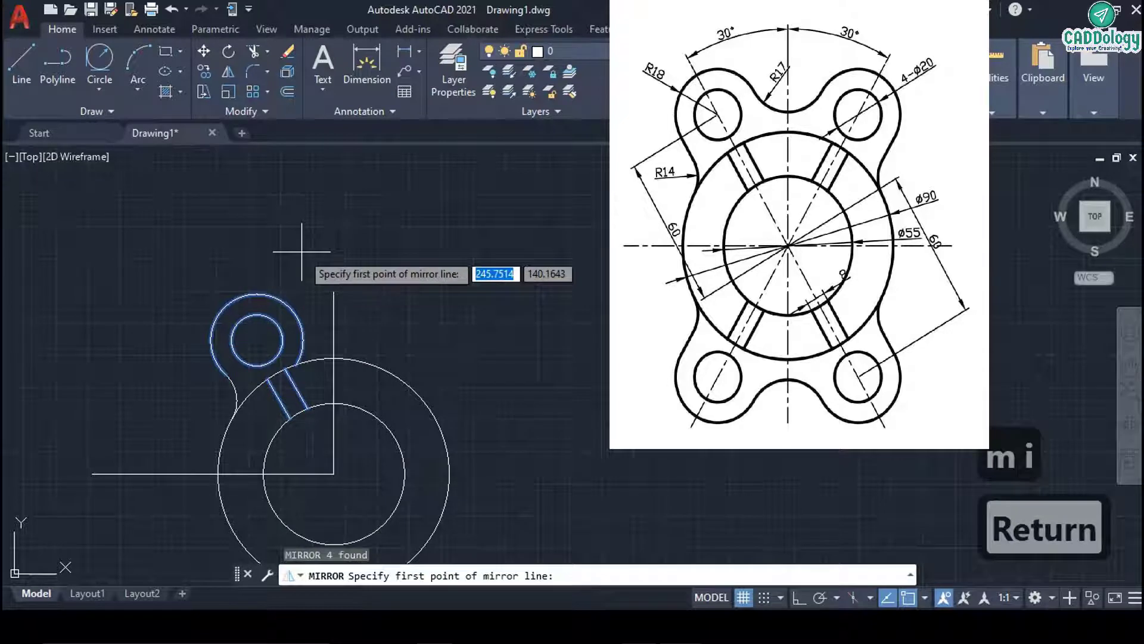
click(333, 474)
click(335, 291)
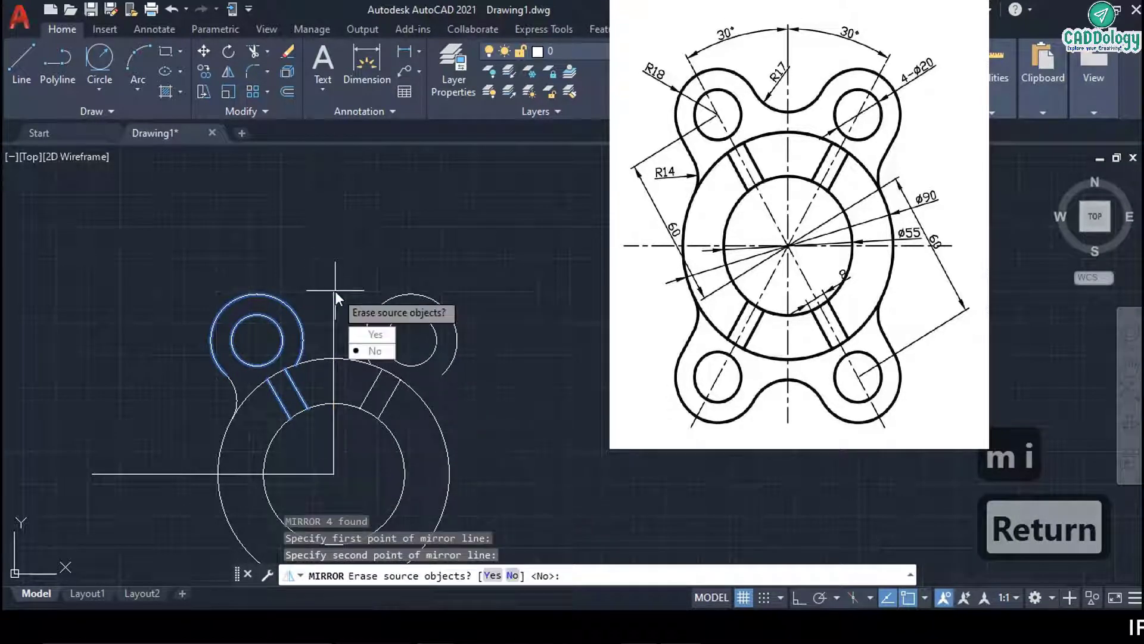
key(Return)
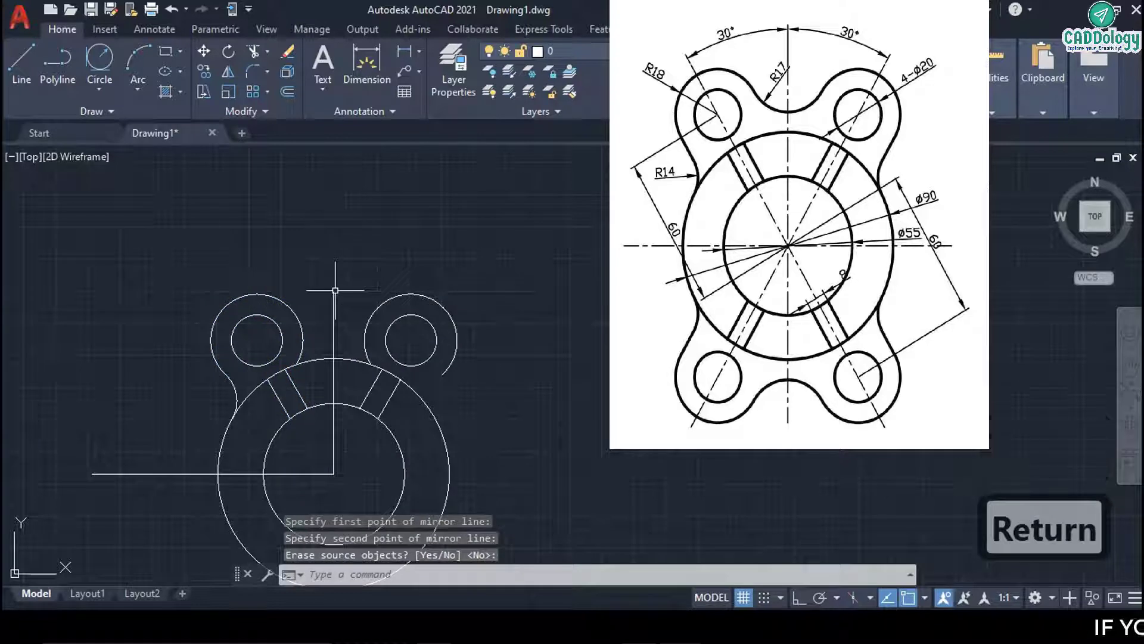
Mirror the radius 14 fillet arc about the vertical centre line, keeping the original.
click(233, 386)
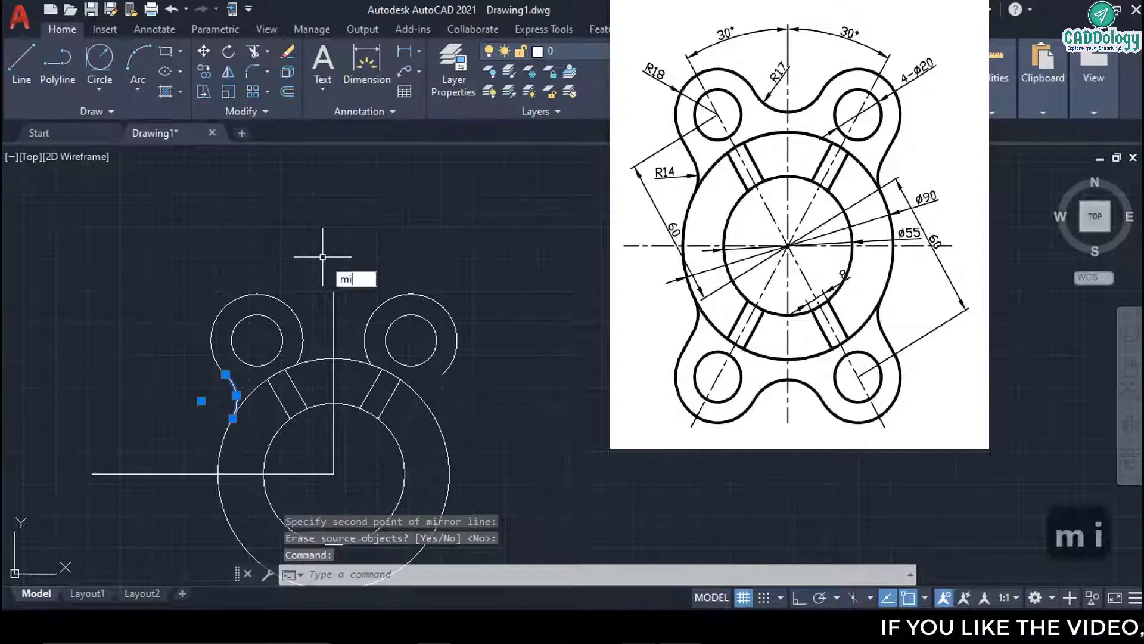
key(Return)
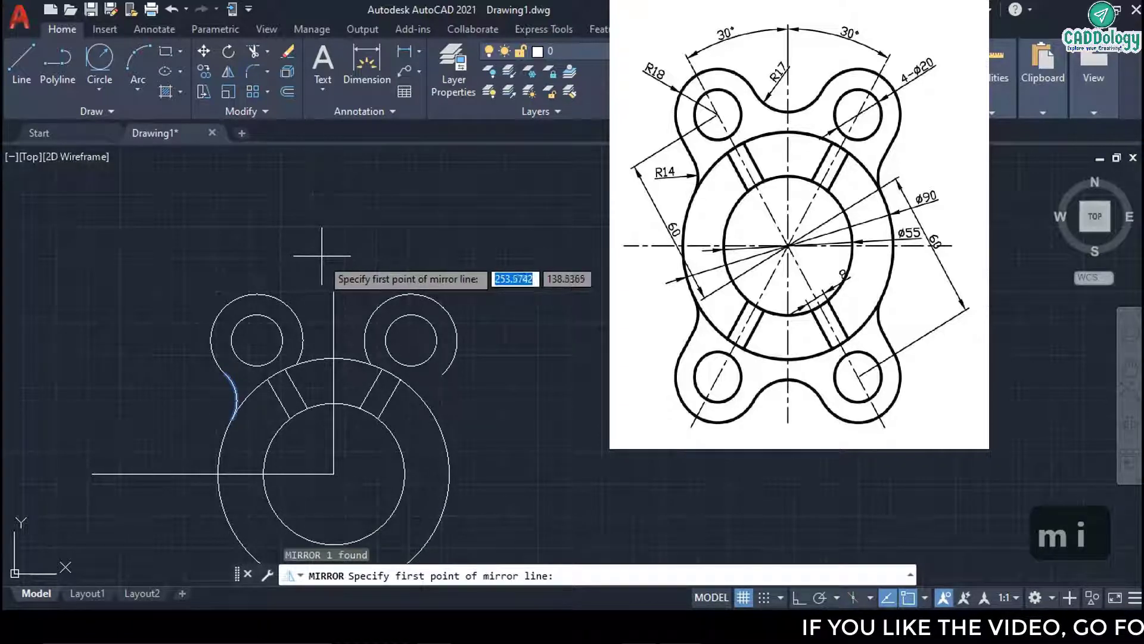
click(333, 358)
click(338, 288)
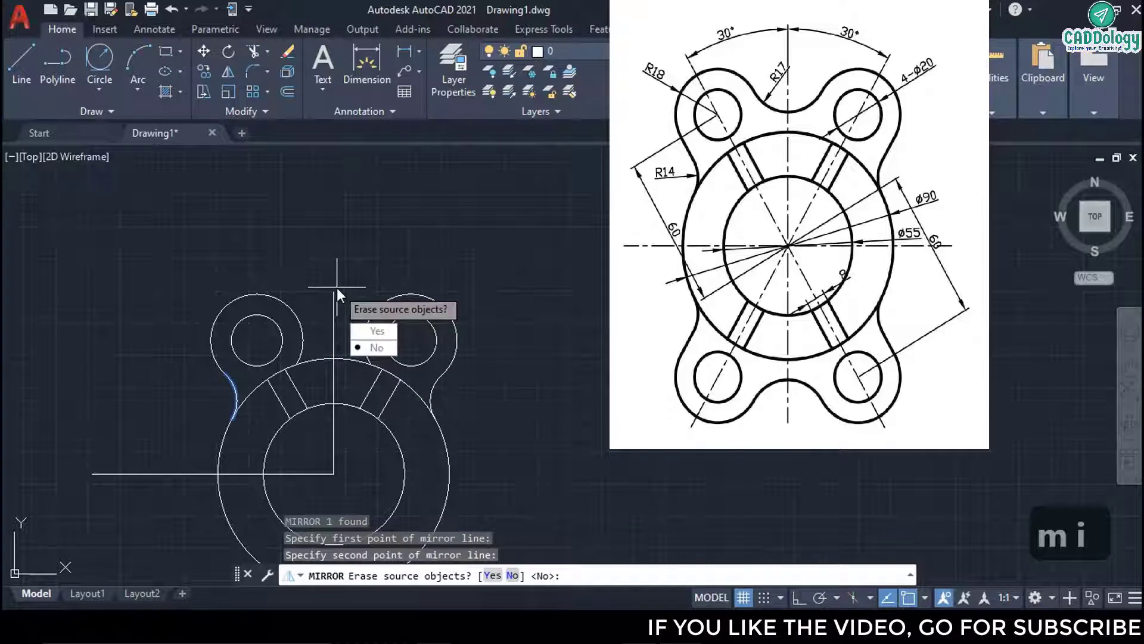
key(Return)
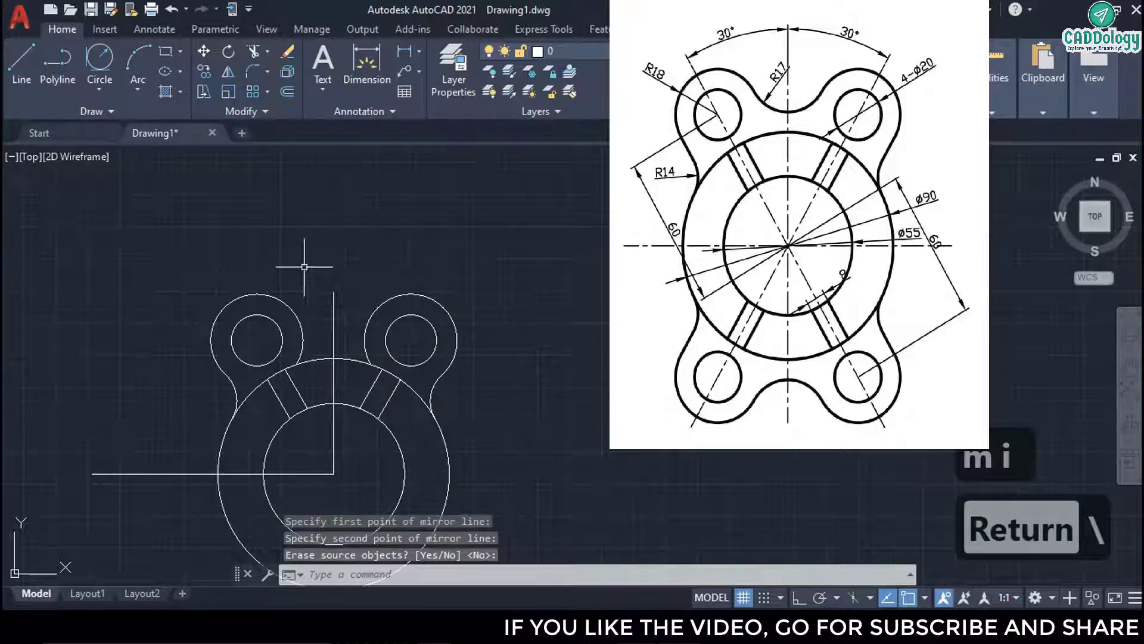
Fillet the facing inner sides of the two upper lobe arcs with a radius of 17.
text(fil)
key(space)
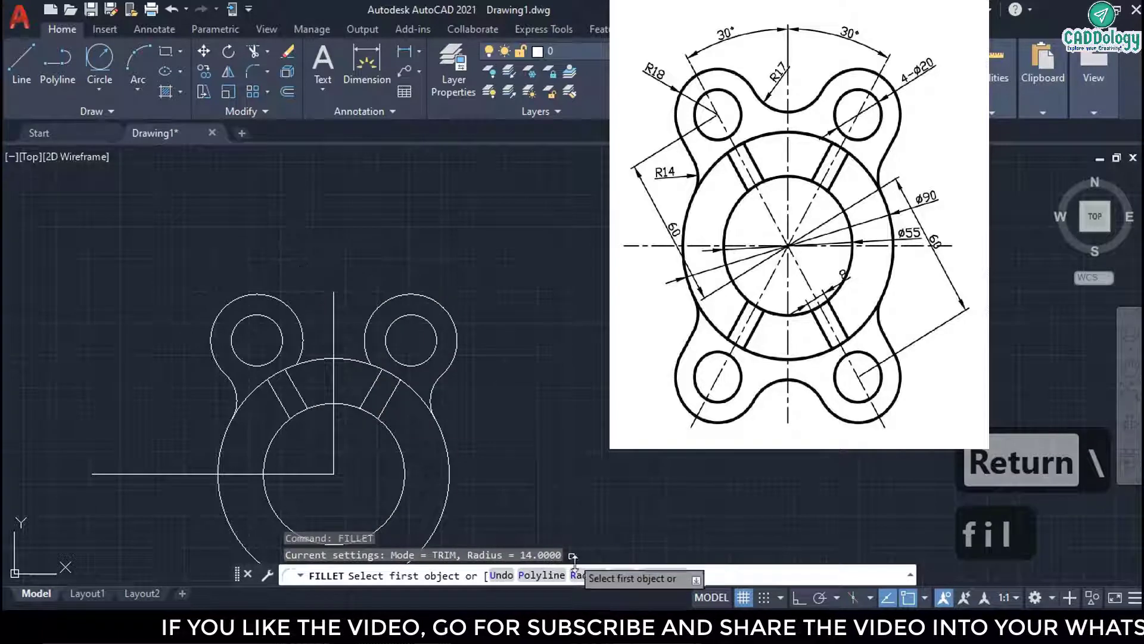
click(587, 575)
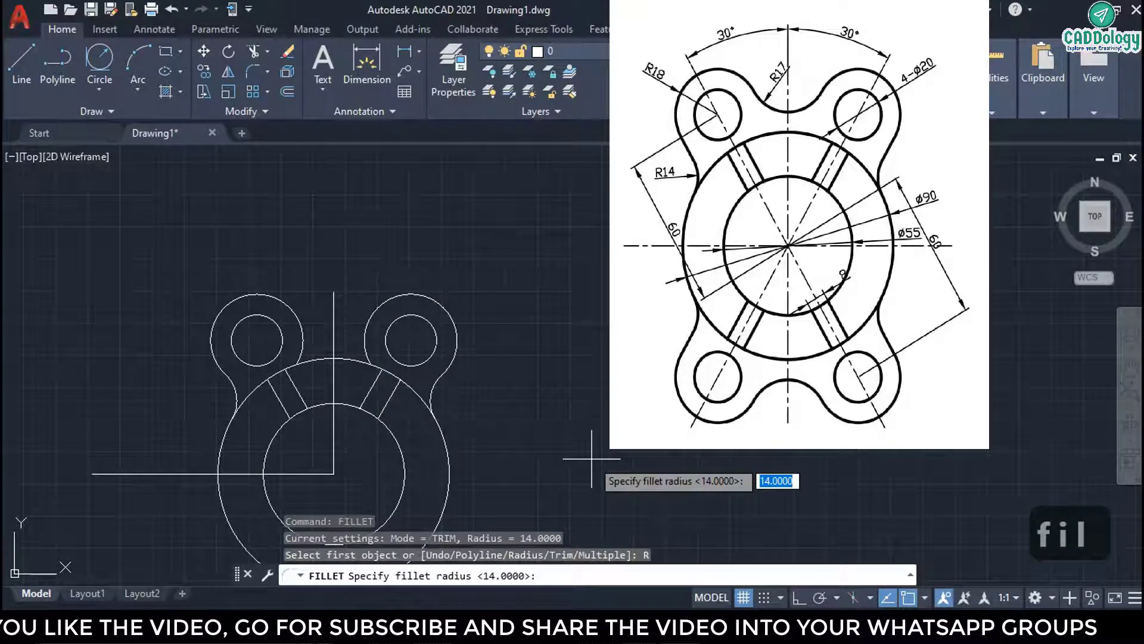
text(17)
key(Return)
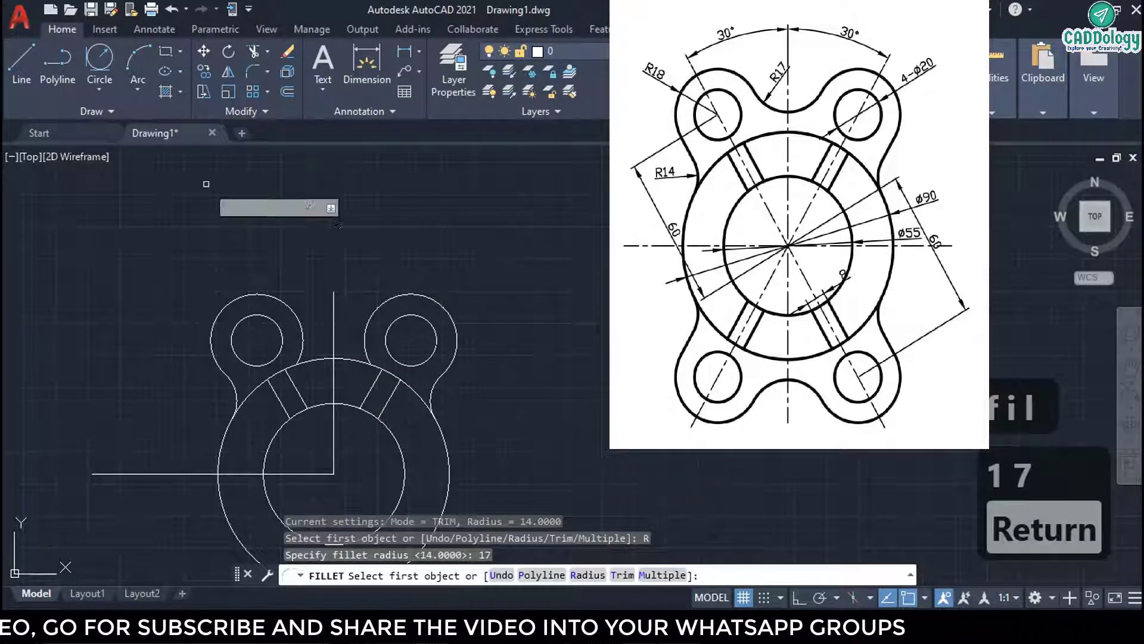
click(298, 315)
click(376, 304)
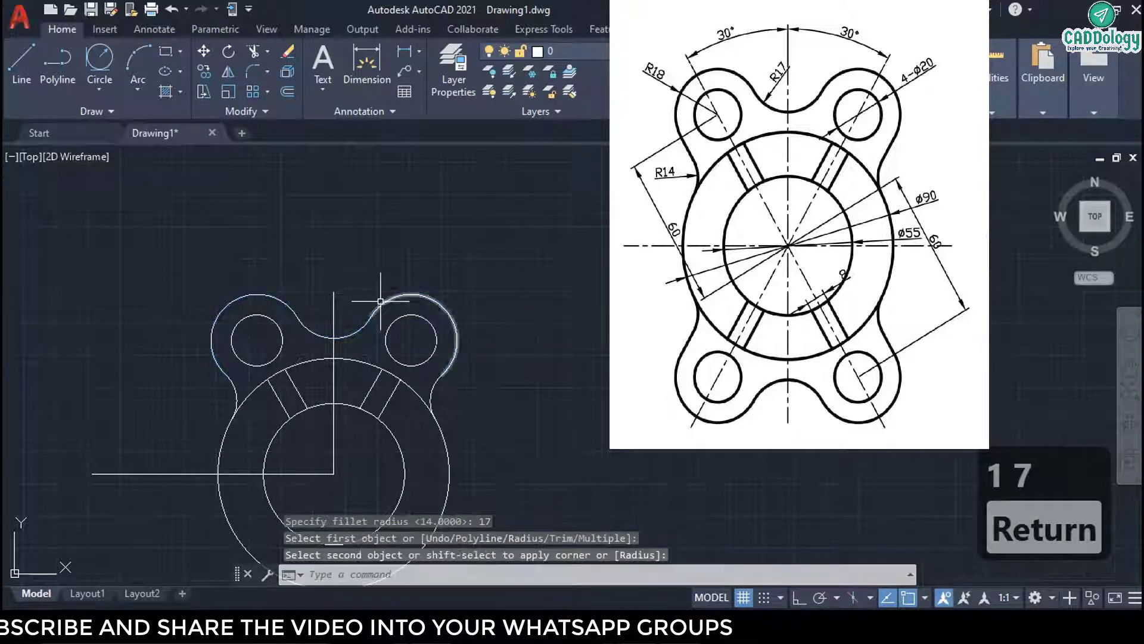
Mirror both upper lobes with their holes, fillet arcs and rib edges about the horizontal centre line, keeping the source objects.
middle_drag(489, 369, 506, 293)
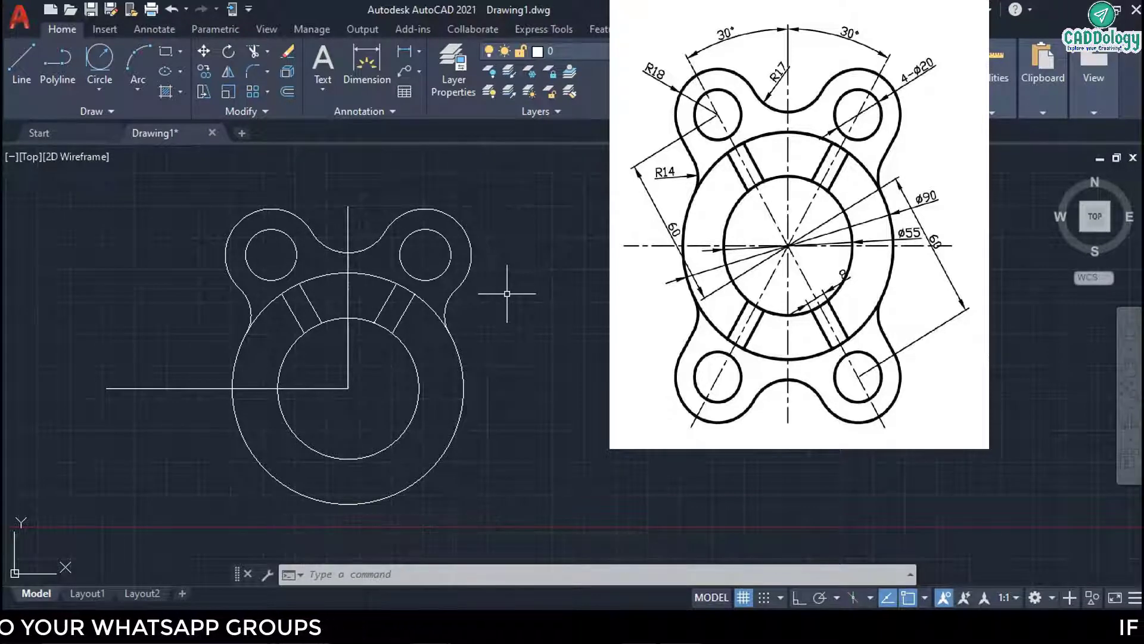
click(451, 201)
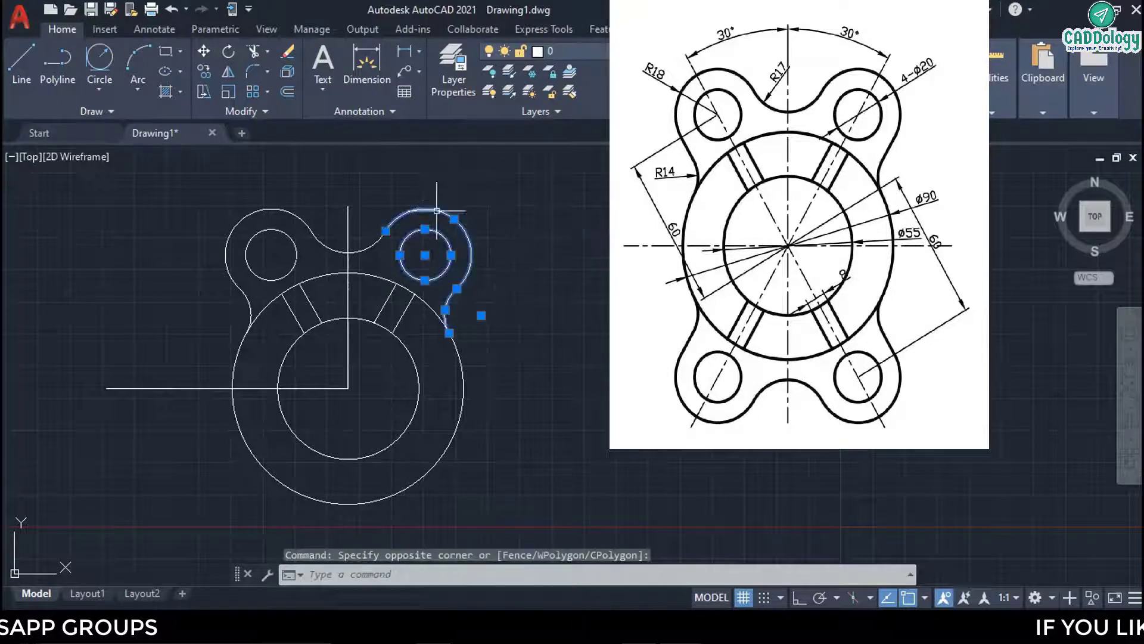
click(373, 257)
click(365, 240)
click(300, 263)
click(230, 214)
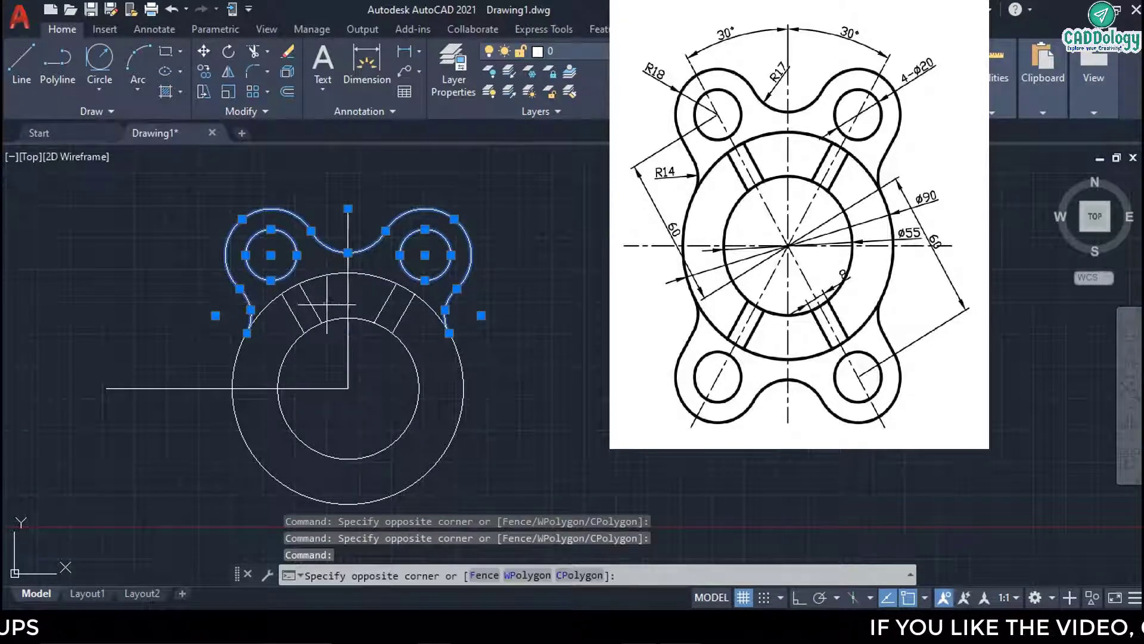
click(294, 316)
click(417, 324)
click(393, 311)
click(394, 311)
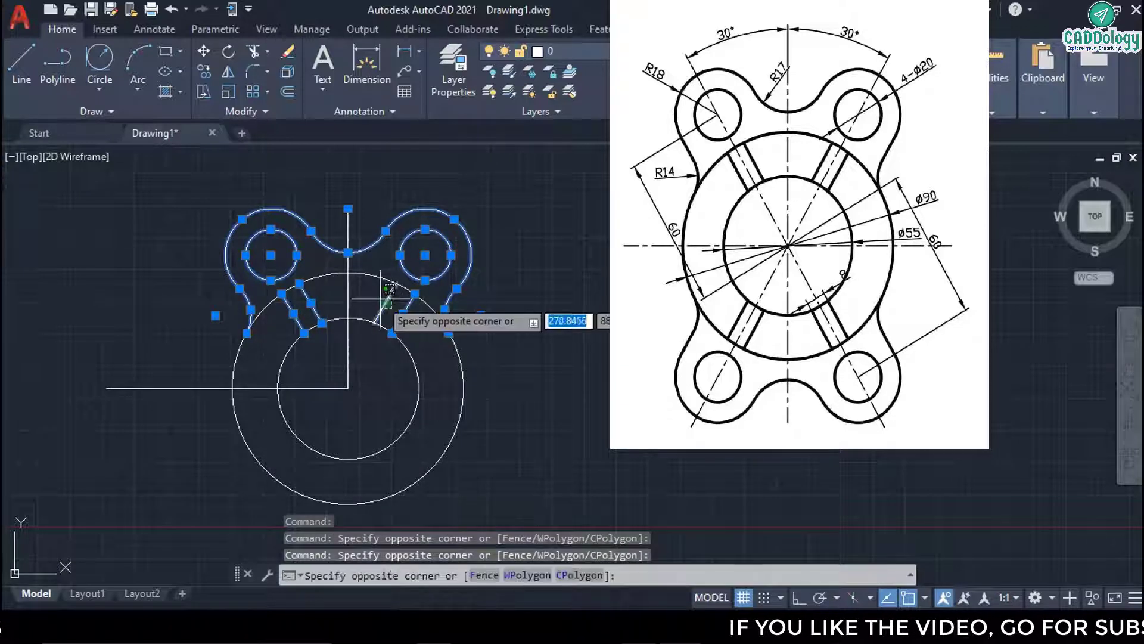
click(380, 298)
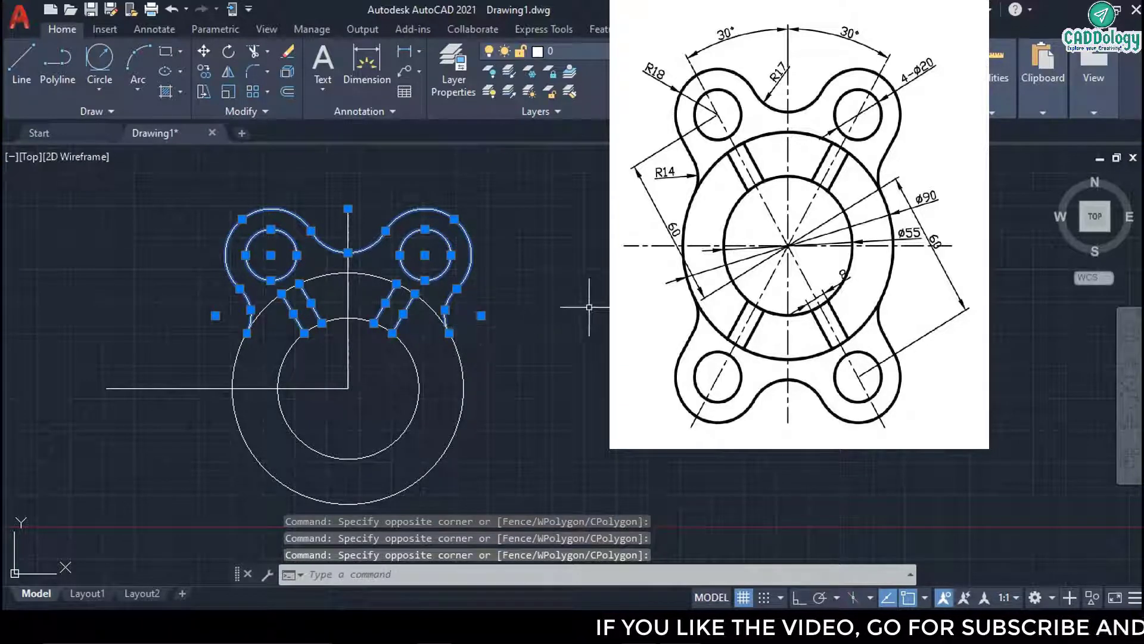
text(mi)
key(Return)
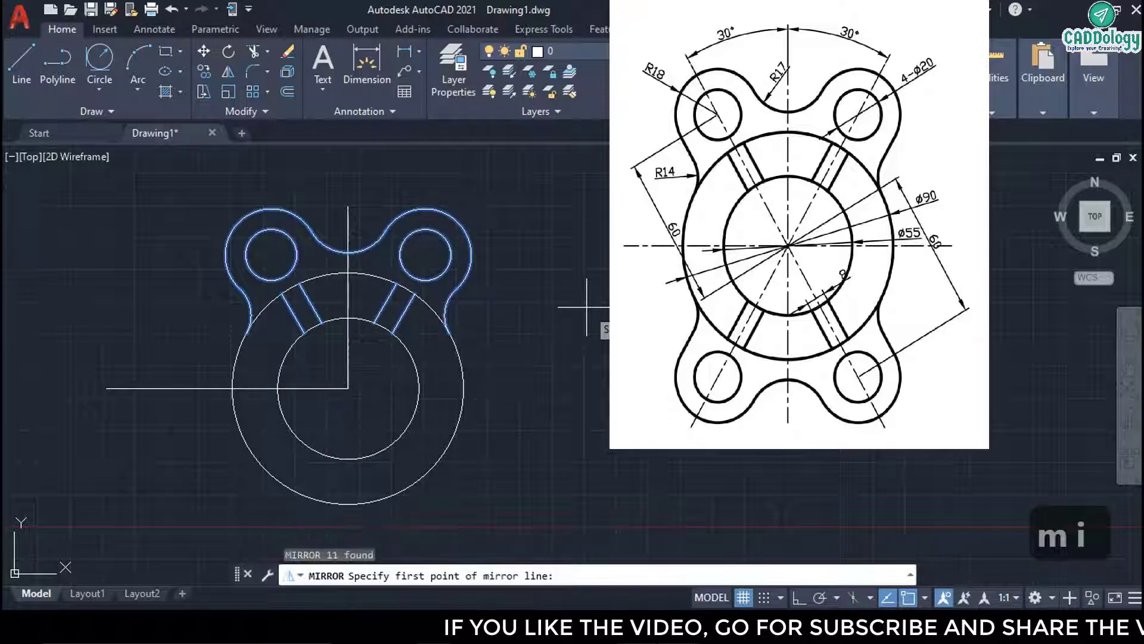
click(310, 388)
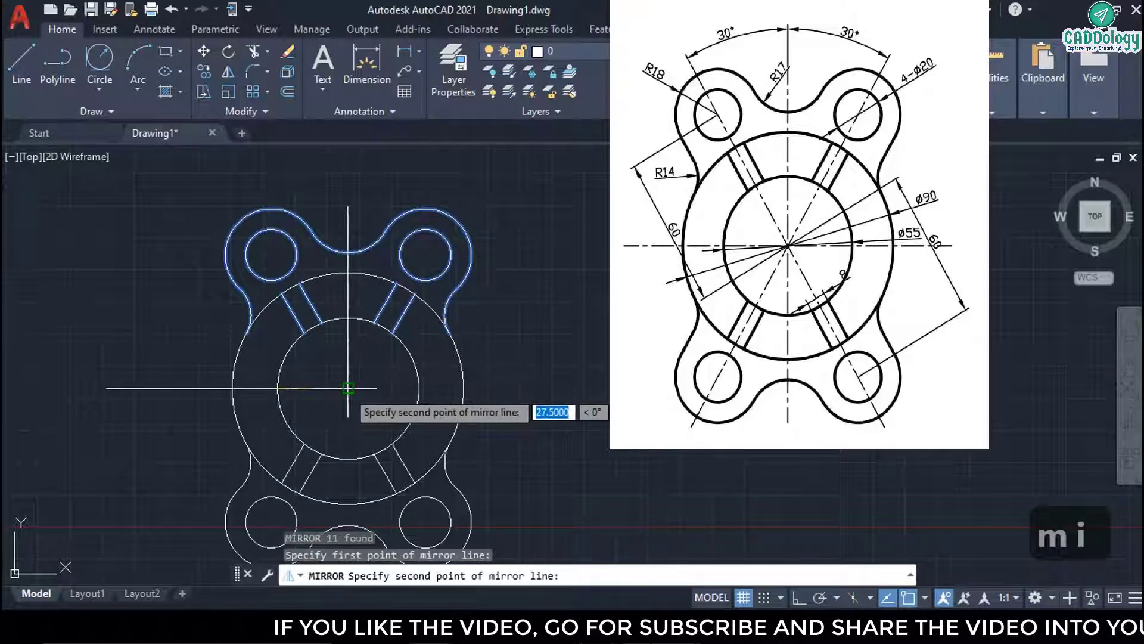
click(352, 388)
key(Return)
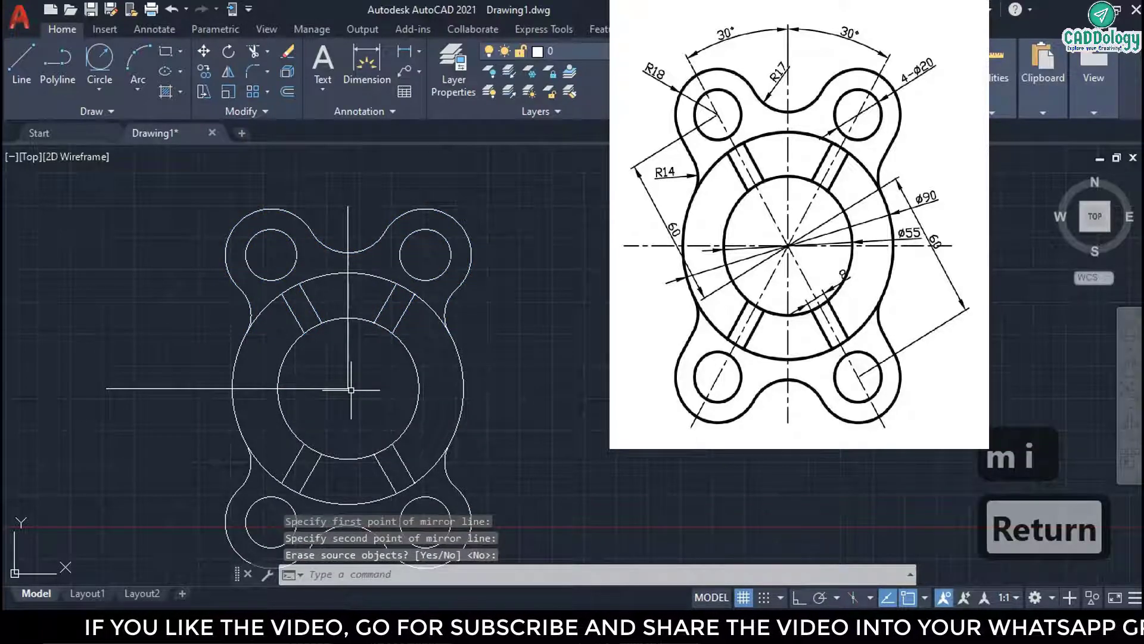
Erase the horizontal and vertical construction lines that meet at the flange centre.
scroll(376, 443, down, 2)
mouse_move(375, 443)
middle_down()
mouse_move(293, 398)
mouse_move(318, 321)
middle_up()
scroll(296, 360, up, 2)
click(318, 321)
click(285, 303)
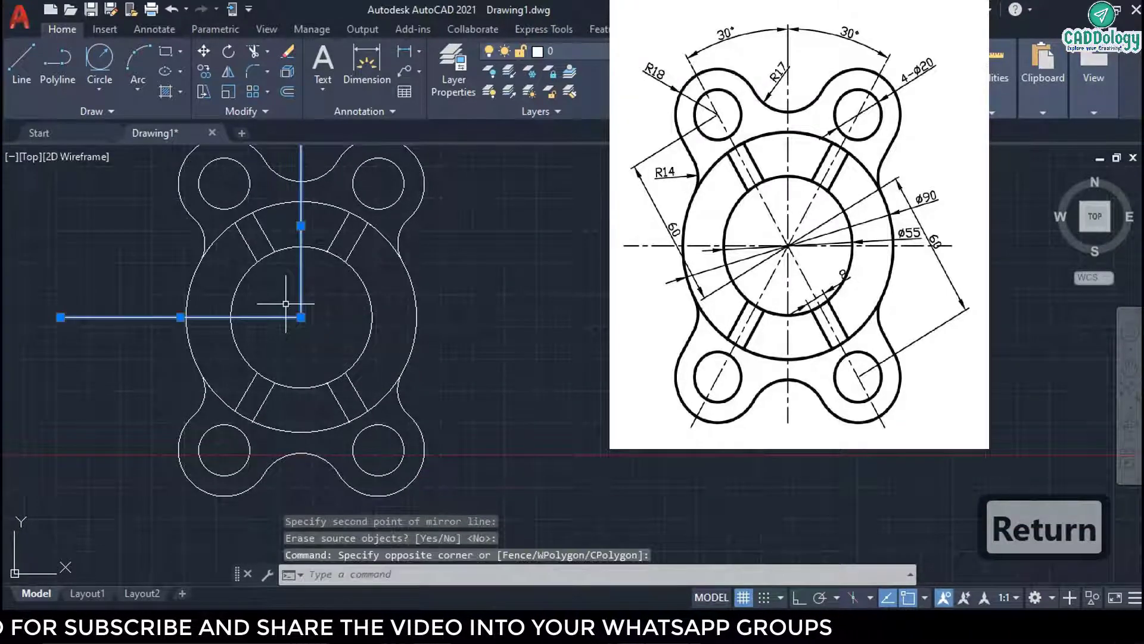
key(Delete)
mouse_move(325, 327)
middle_down()
mouse_move(268, 419)
mouse_move(263, 373)
mouse_move(313, 365)
mouse_move(313, 351)
middle_up()
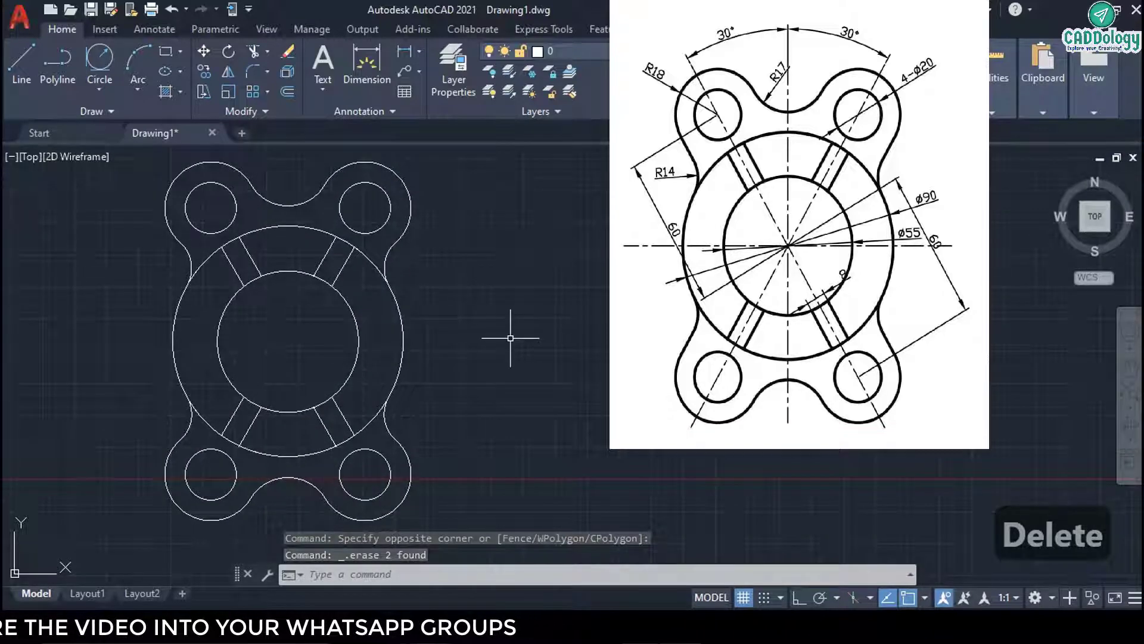